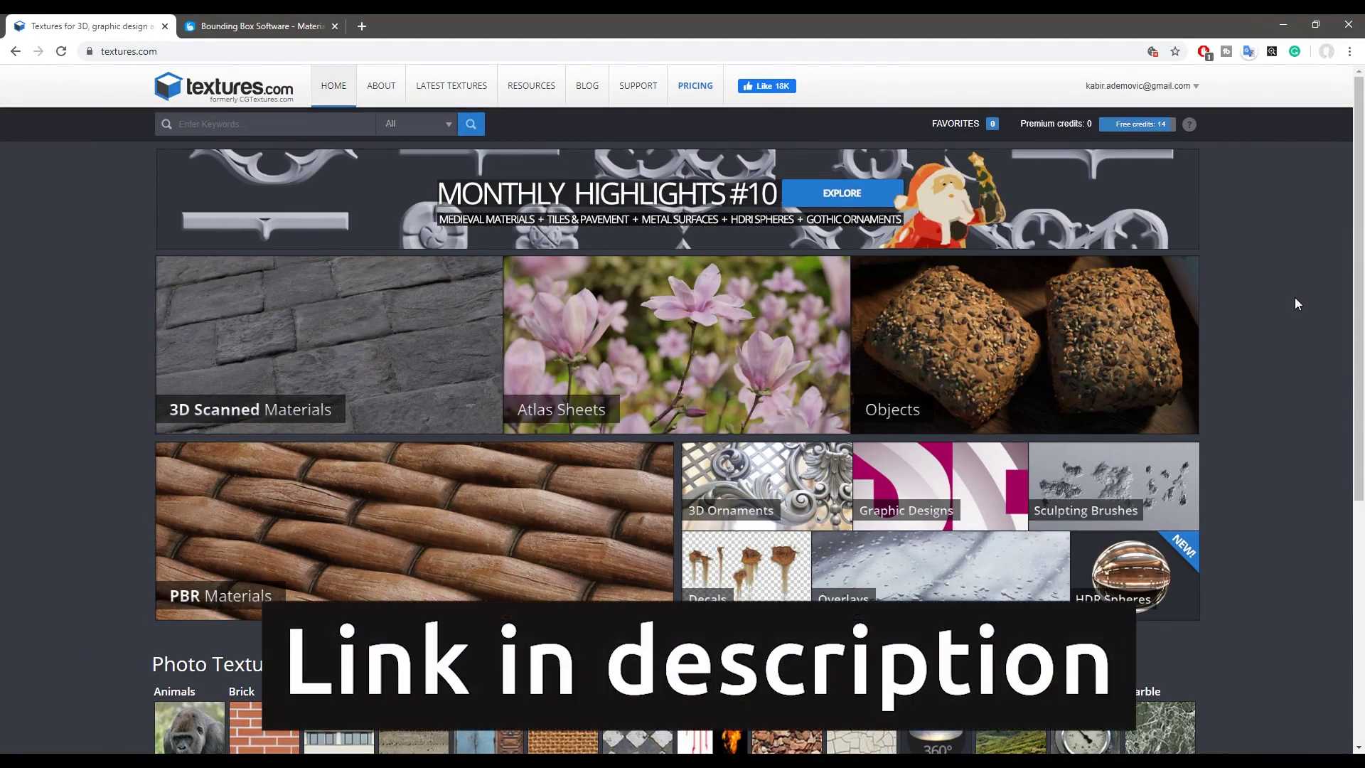
Step: Scroll down to Photo Textures and open the Concrete and Cement Walls category
{"action": "scroll", "coordinate": [1295, 298], "scroll_direction": "down", "scroll_amount": 2}
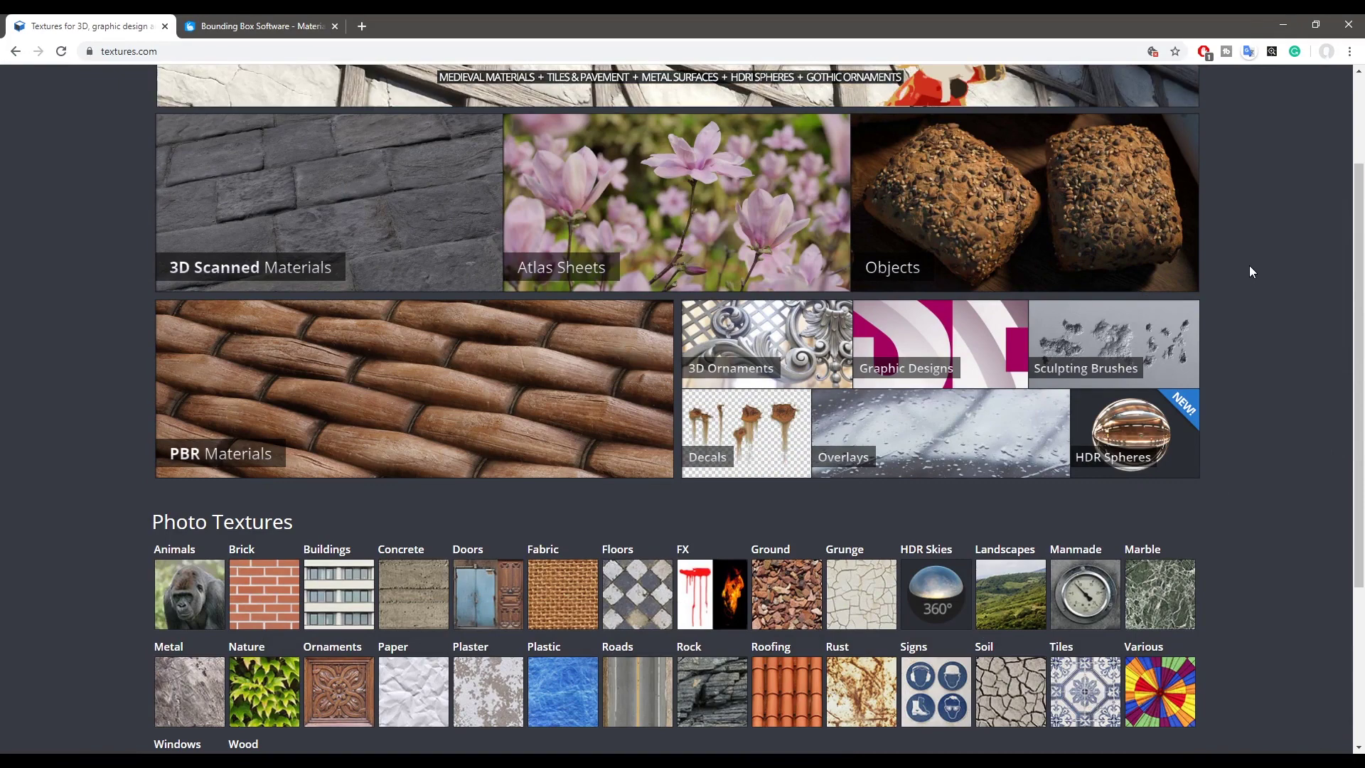
{"action": "scroll", "coordinate": [418, 543], "scroll_direction": "down", "scroll_amount": 3}
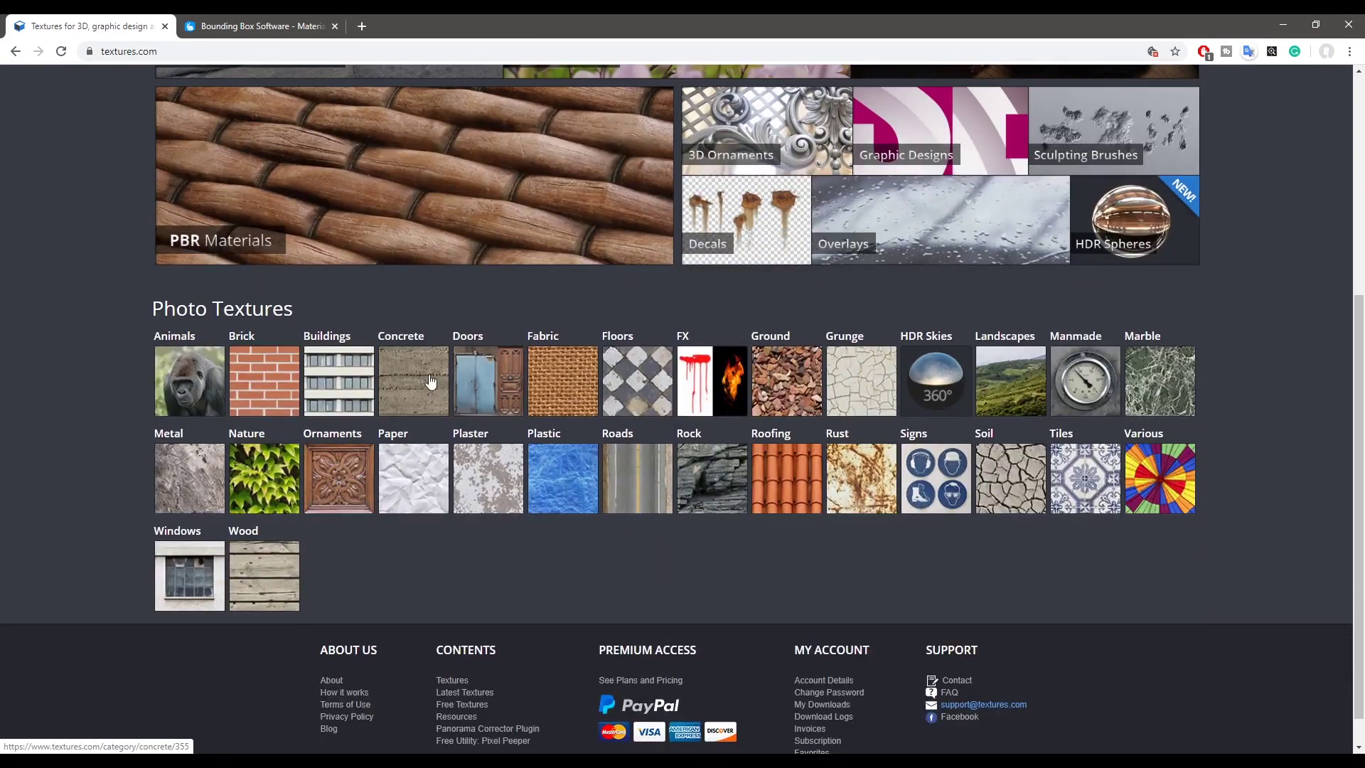
{"action": "left_click", "coordinate": [409, 391]}
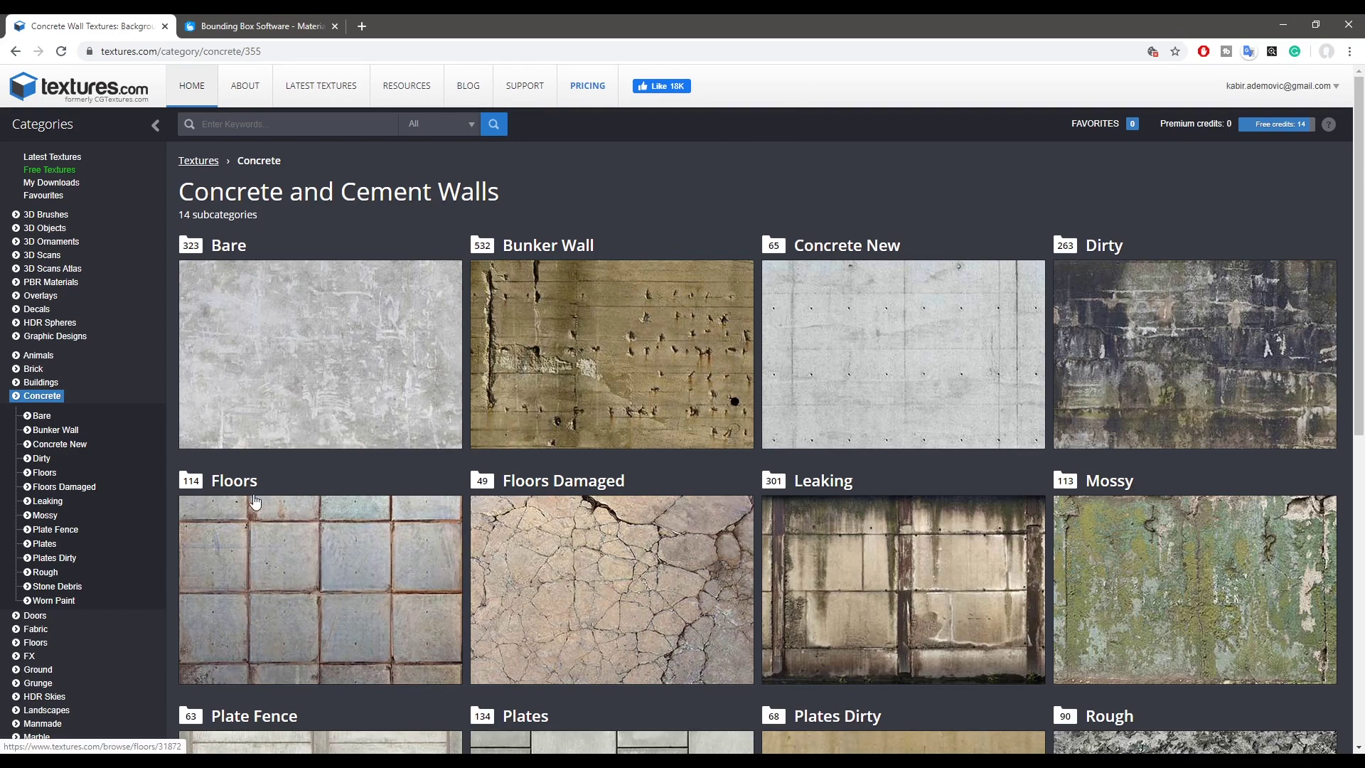
Step: Open Floors, choose the green ConcreteFloors0005 tile and download its 1024x1024 seamless Image 2 Small
{"action": "left_click", "coordinate": [282, 609]}
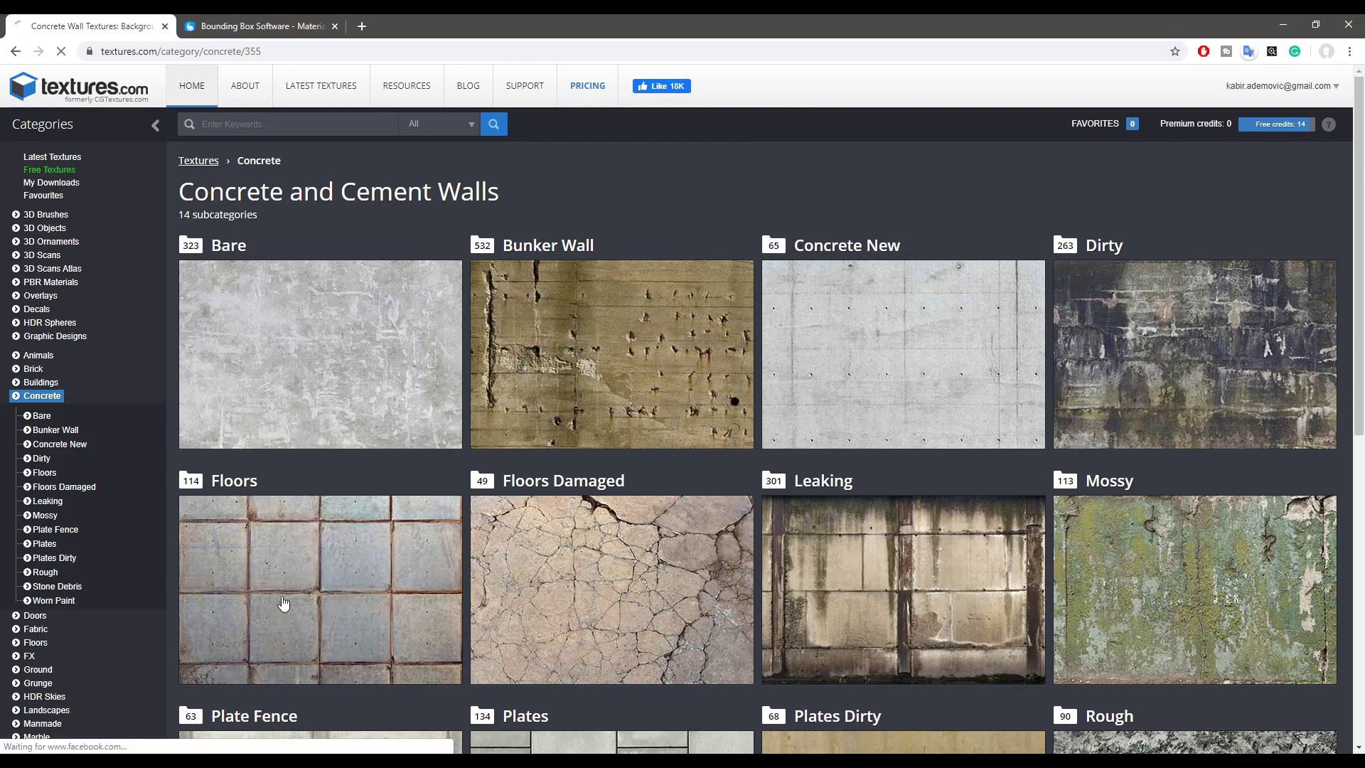
{"action": "scroll", "coordinate": [672, 246], "scroll_direction": "down", "scroll_amount": 7}
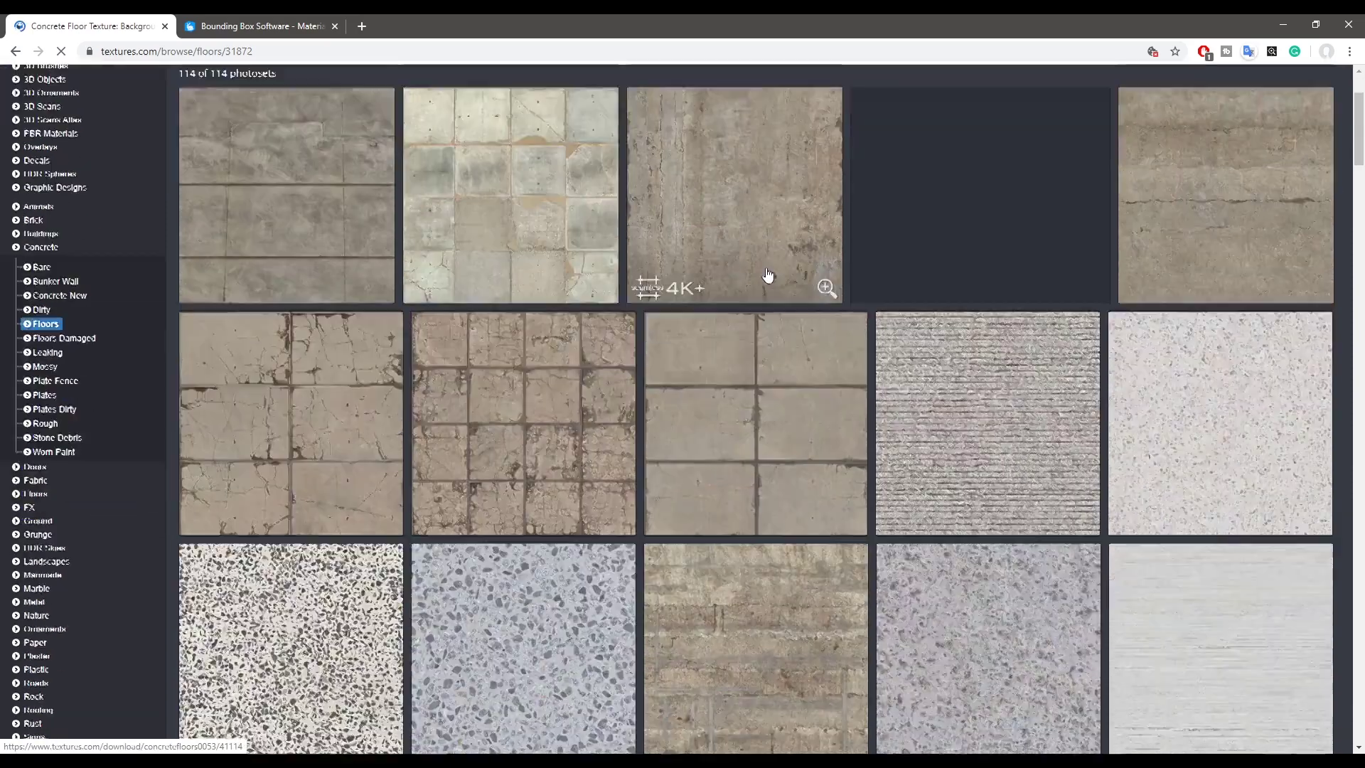
{"action": "scroll", "coordinate": [647, 426], "scroll_direction": "down", "scroll_amount": 4}
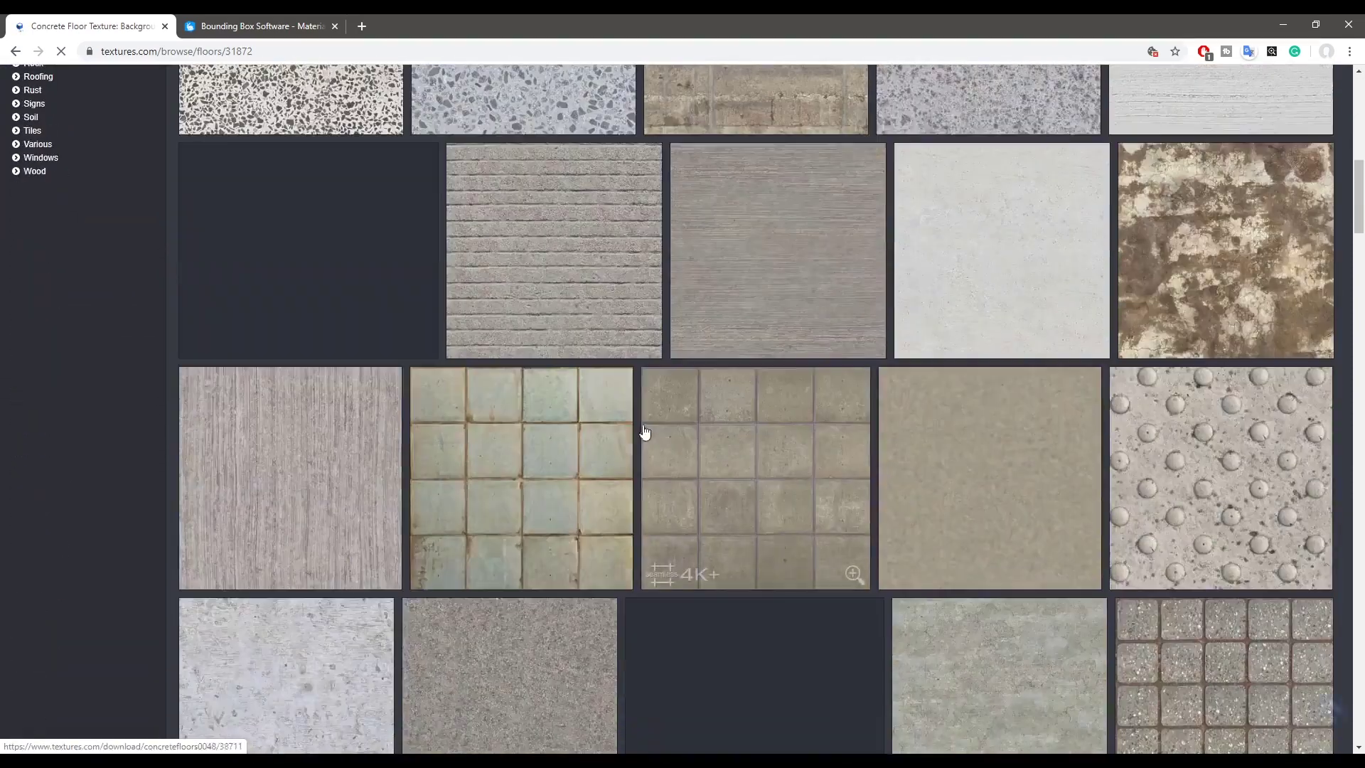
{"action": "left_click", "coordinate": [526, 476]}
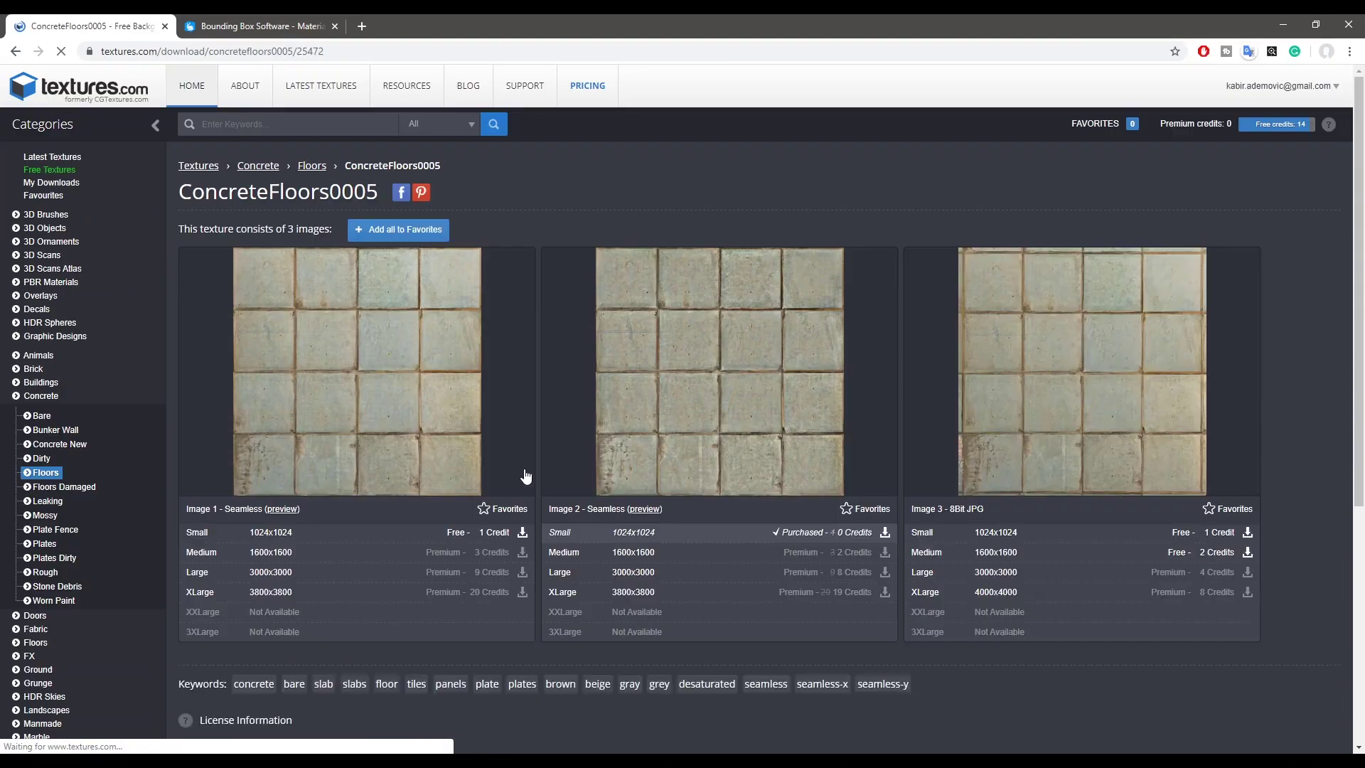
{"action": "left_click", "coordinate": [886, 534]}
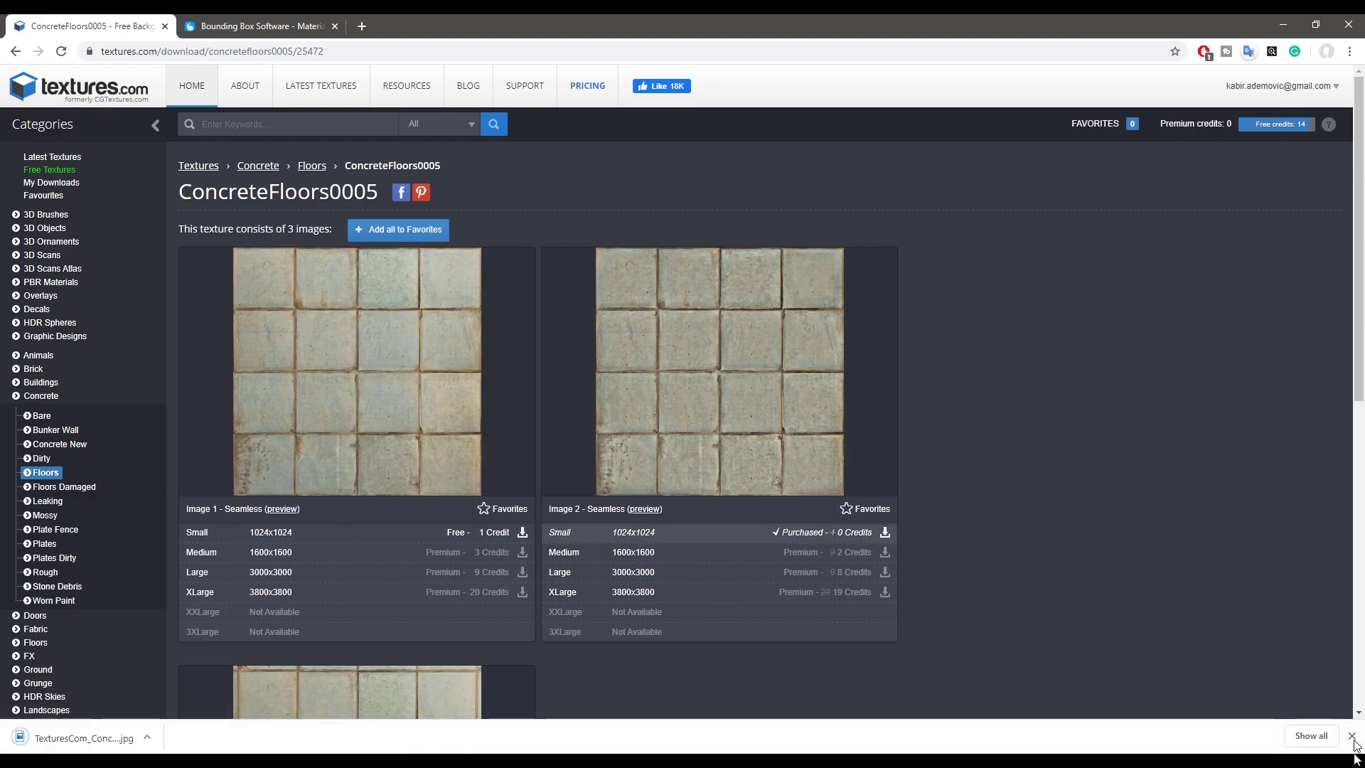
Step: Switch to the Bounding Box Software Materialize tab and go to its Downloads page
{"action": "key", "text": "ctrl+Tab"}
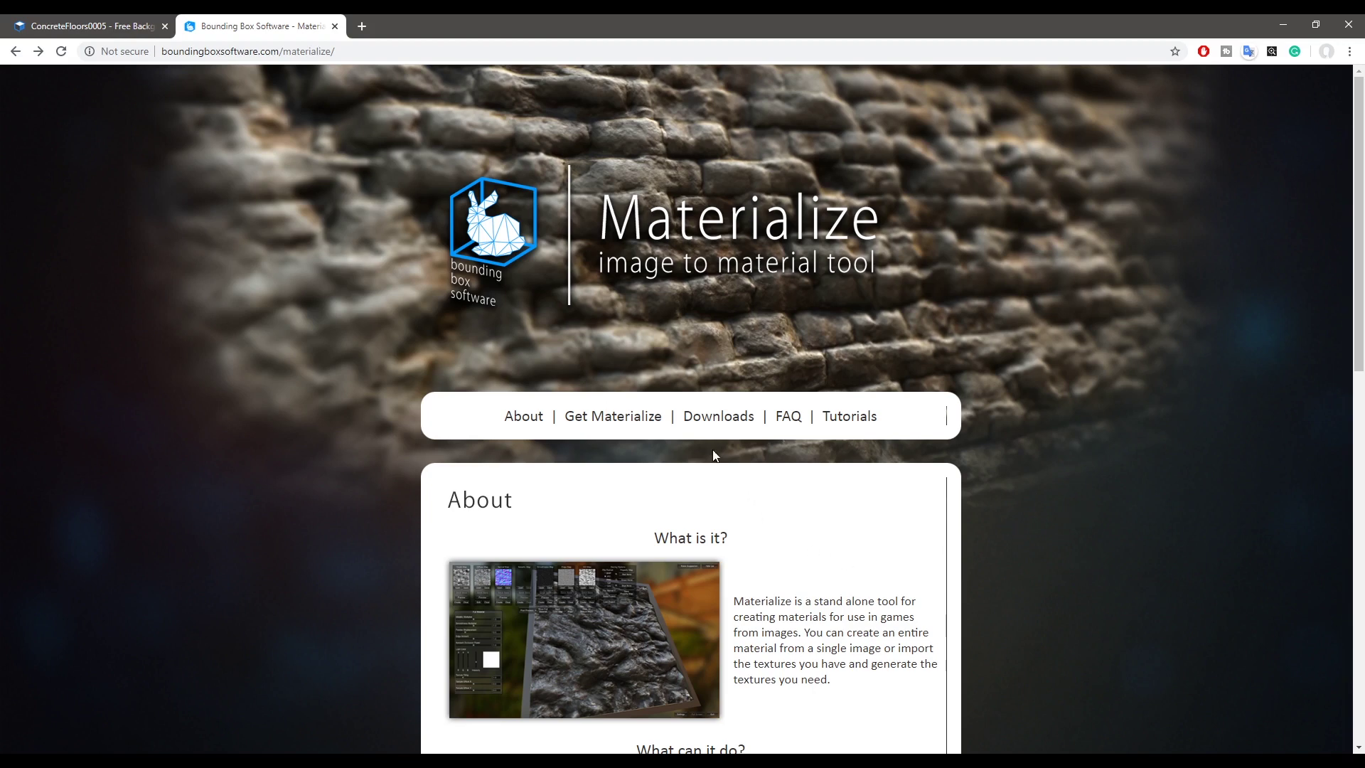
{"action": "left_click", "coordinate": [720, 418]}
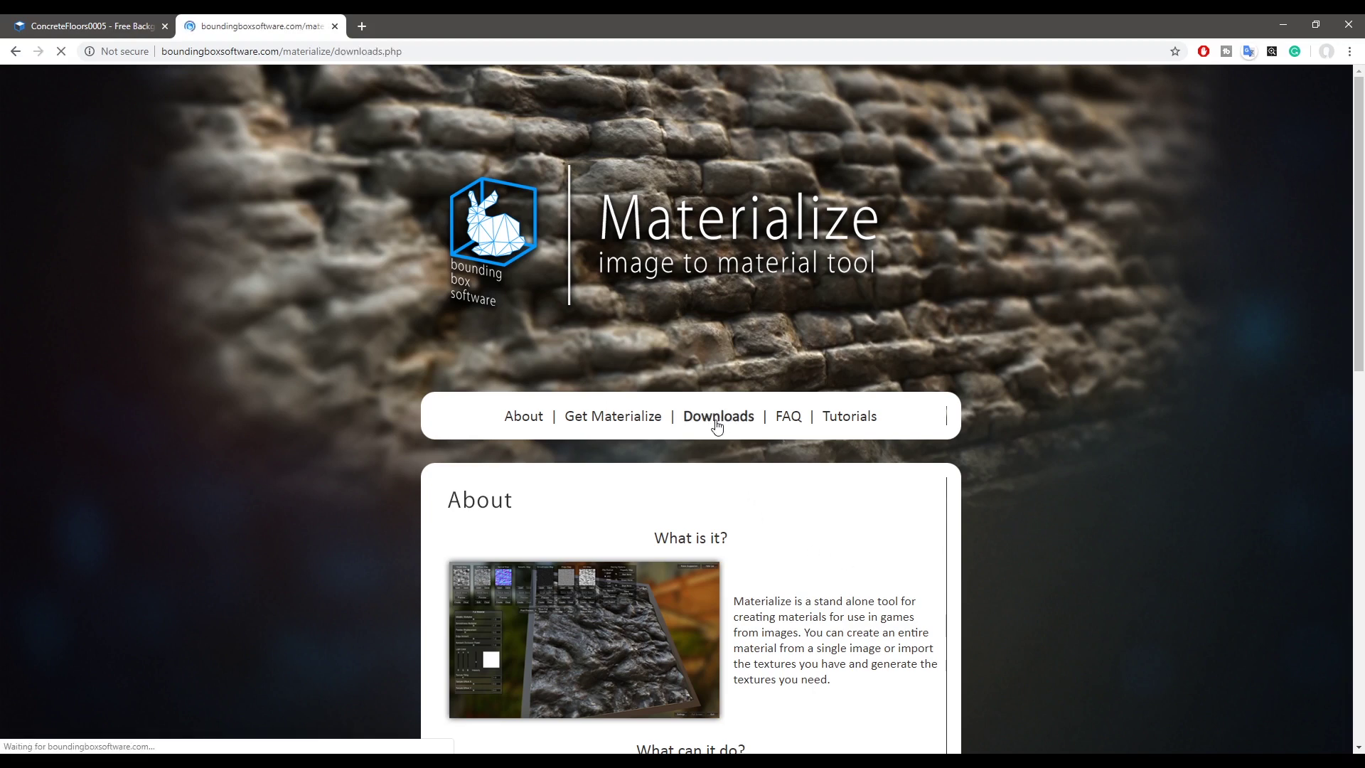
Step: Scroll down the Materialize downloads page toward the Windows download
{"action": "scroll", "coordinate": [999, 510], "scroll_direction": "down", "scroll_amount": 1}
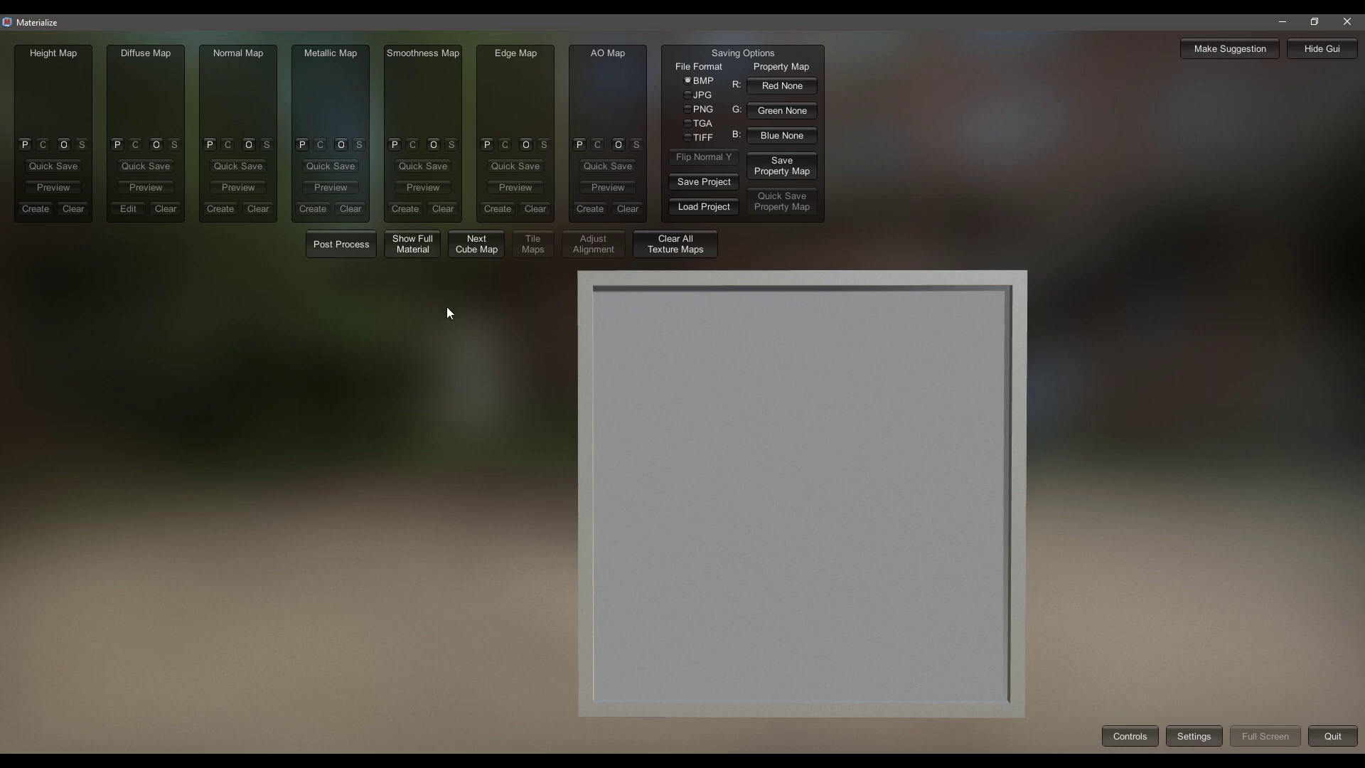
{"action": "left_click", "coordinate": [488, 249]}
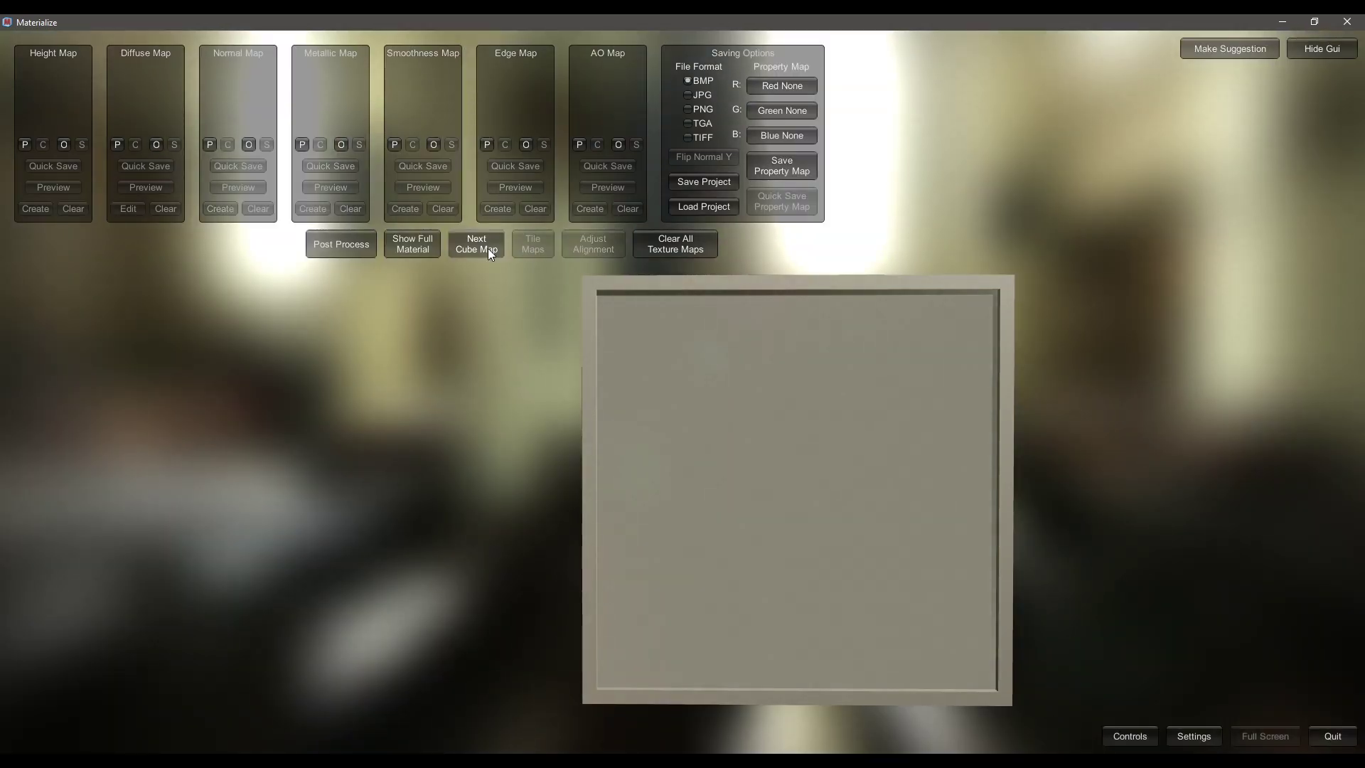
{"action": "left_click", "coordinate": [487, 249]}
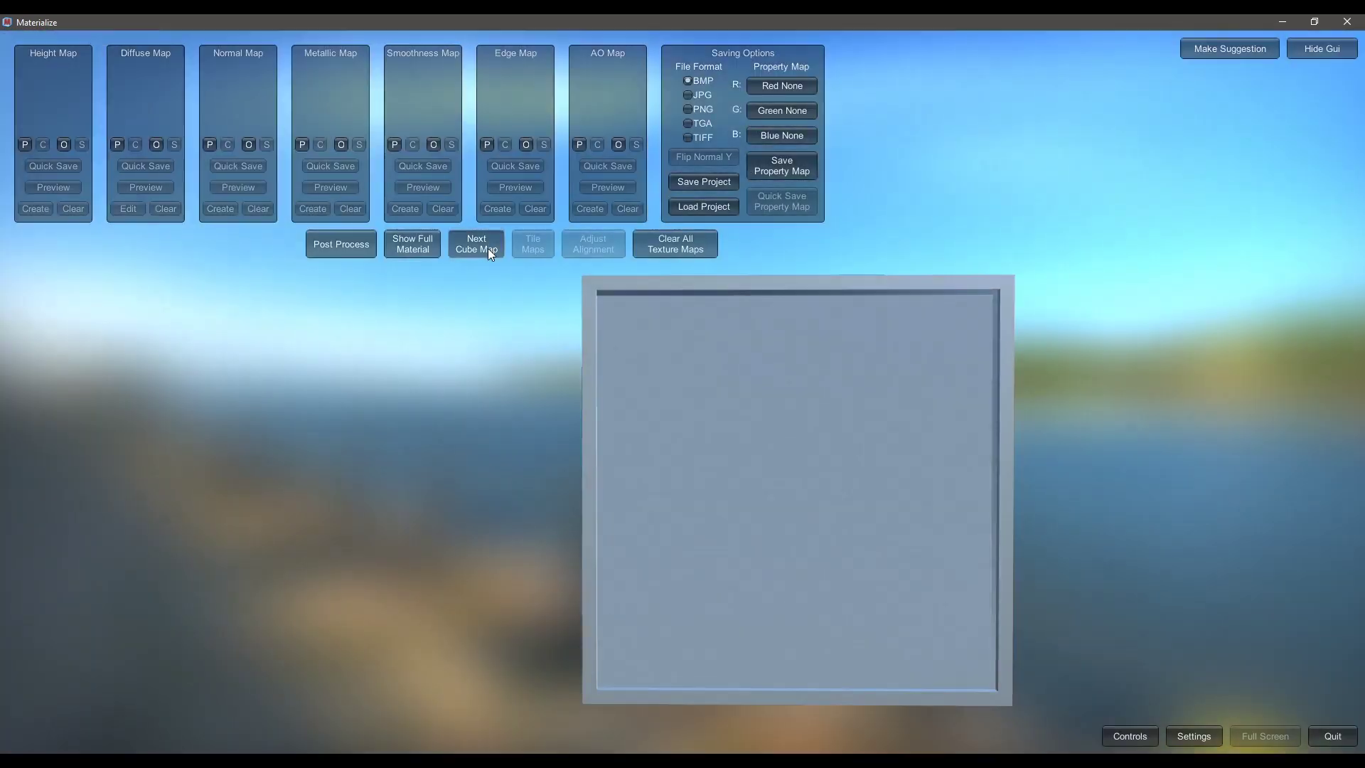
{"action": "left_click", "coordinate": [487, 249]}
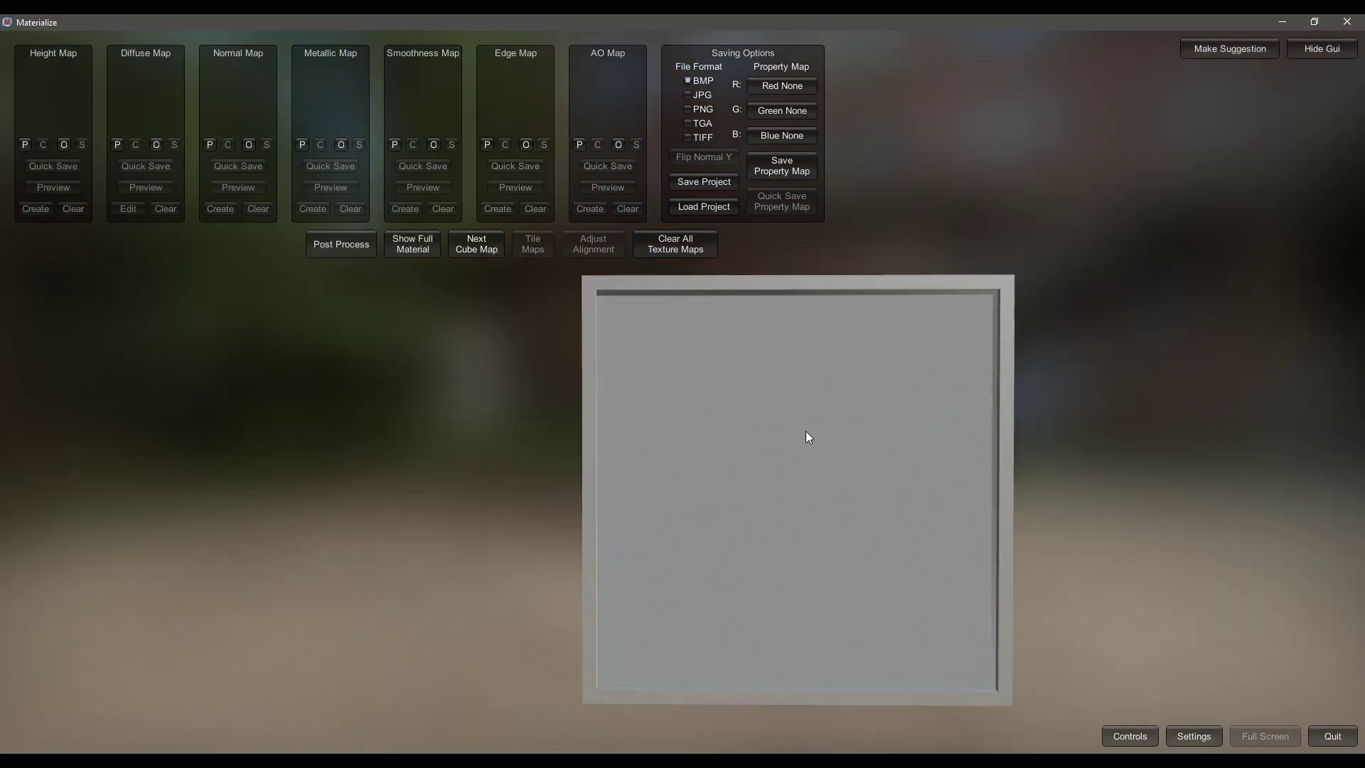
{"action": "mouse_move", "coordinate": [728, 467]}
{"action": "left_mouse_down"}
{"action": "mouse_move", "coordinate": [798, 359]}
{"action": "mouse_move", "coordinate": [932, 345]}
{"action": "mouse_move", "coordinate": [824, 415]}
{"action": "mouse_move", "coordinate": [621, 381]}
{"action": "mouse_move", "coordinate": [682, 487]}
{"action": "mouse_move", "coordinate": [770, 448]}
{"action": "mouse_move", "coordinate": [732, 451]}
{"action": "left_mouse_up"}
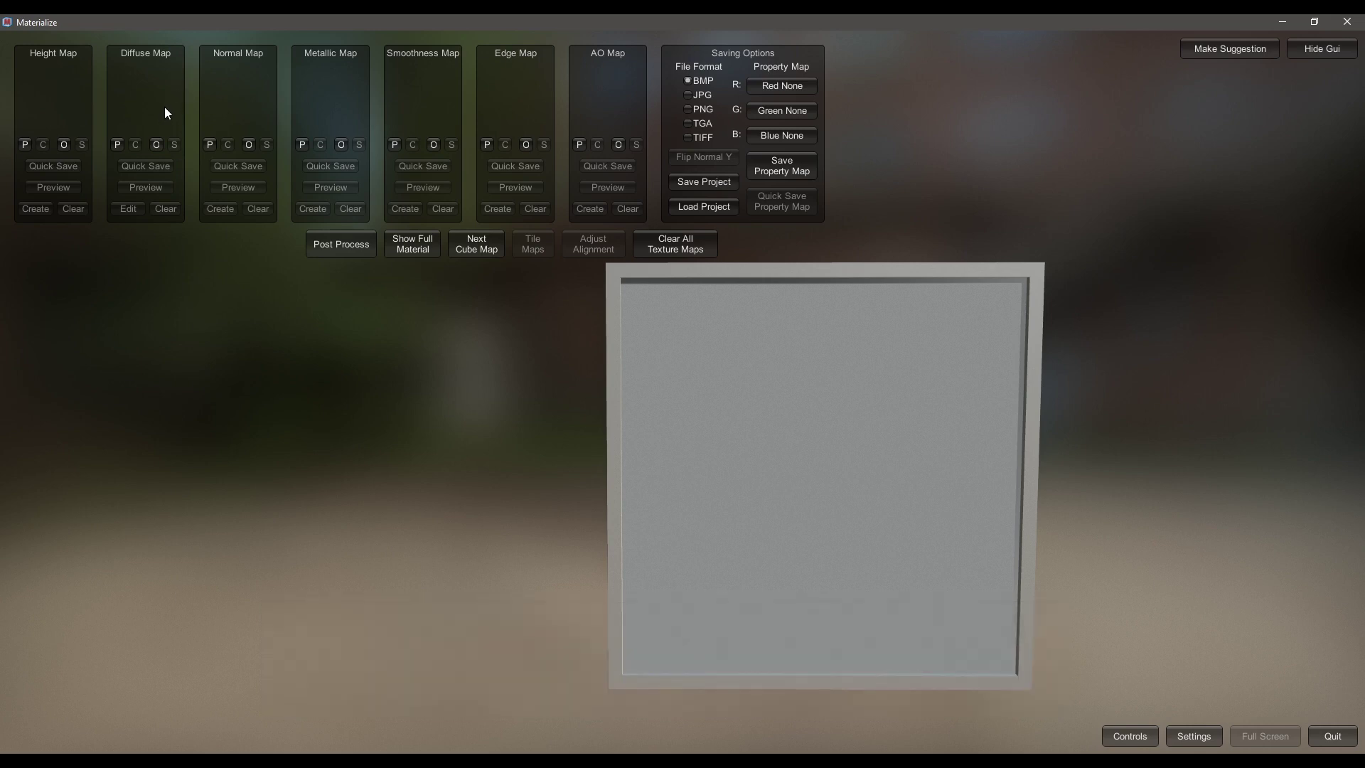
Step: Load the TexturesCom ConcreteFloors0005 jpg into the Diffuse Map slot and tilt the preview plane
{"action": "left_click", "coordinate": [156, 145]}
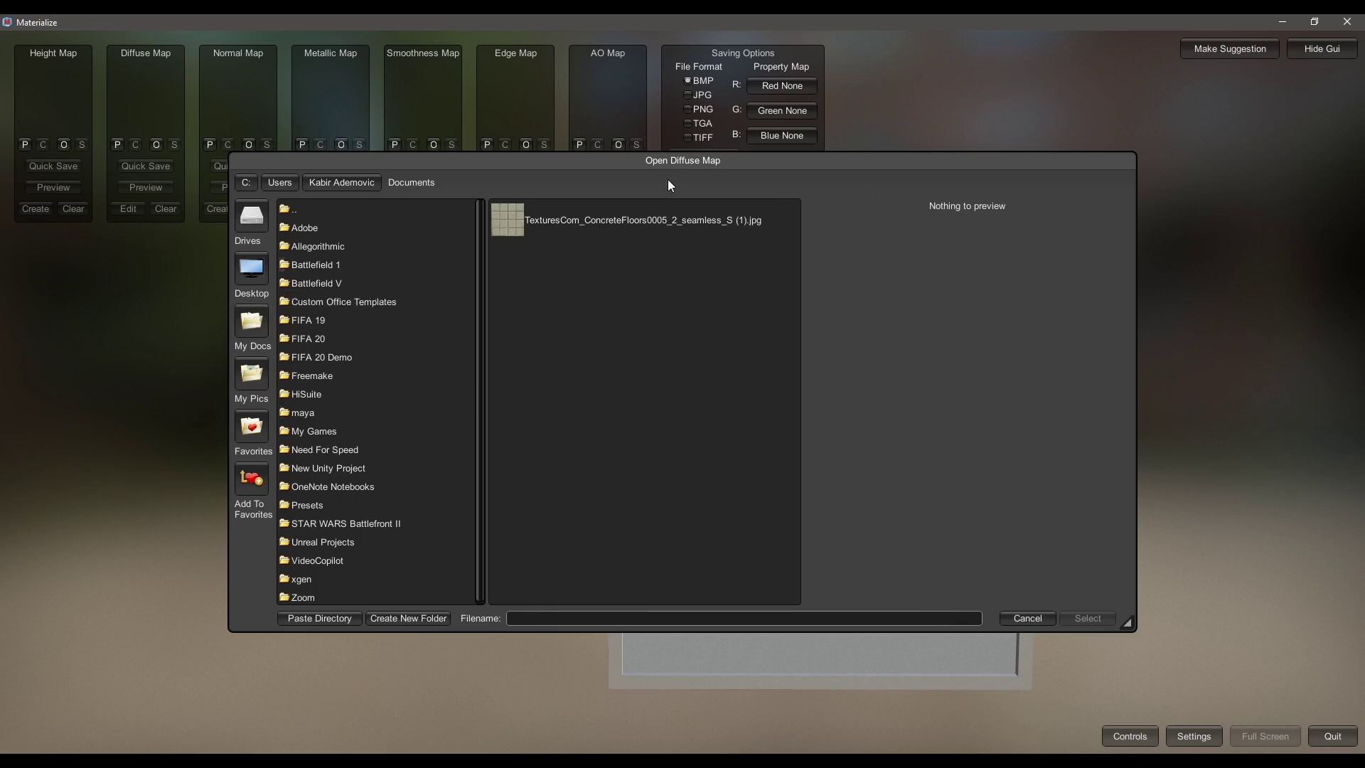
{"action": "left_click", "coordinate": [530, 232]}
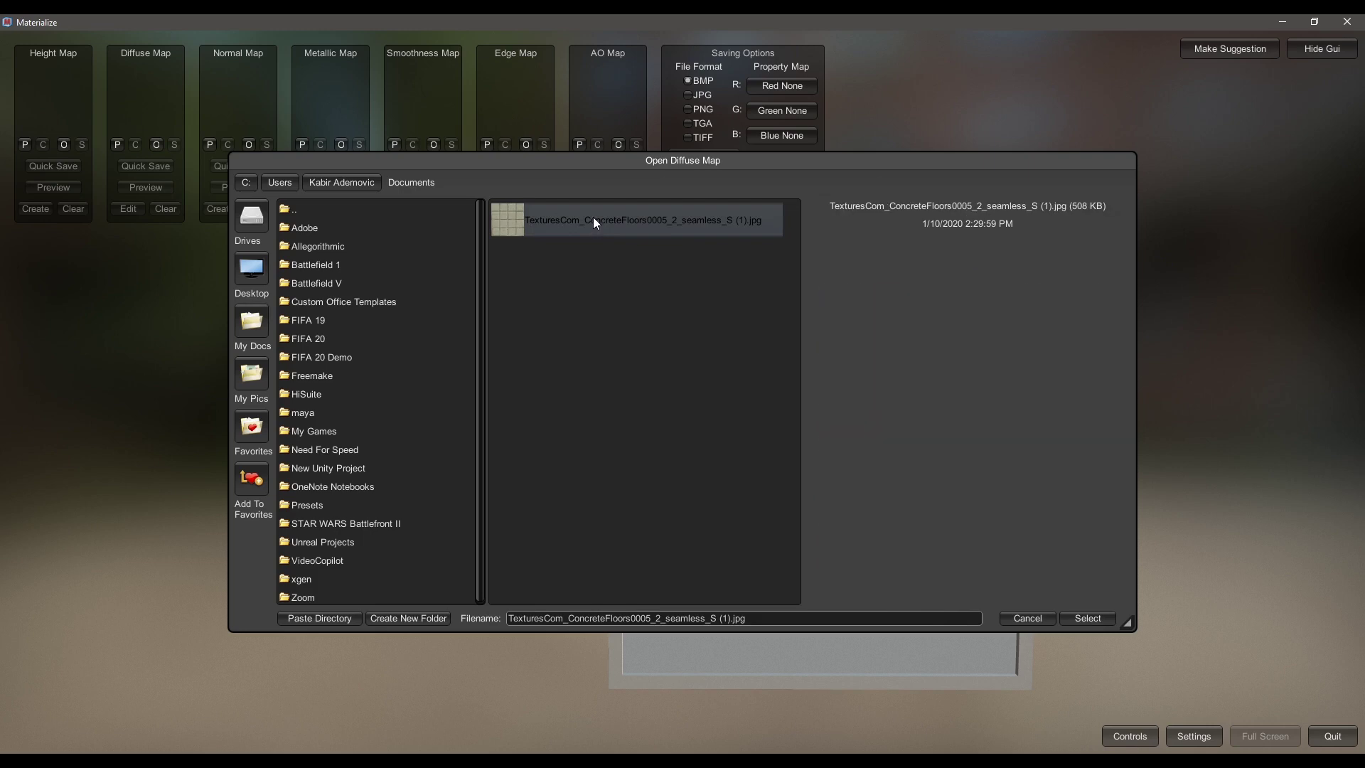
{"action": "double_click", "coordinate": [593, 221]}
{"action": "right_click_drag", "start_coordinate": [951, 447], "coordinate": [850, 433]}
Step: Turn the preview plane to face front and open Height From Diffuse under Height Map
{"action": "scroll", "coordinate": [850, 429], "scroll_direction": "down", "scroll_amount": 3}
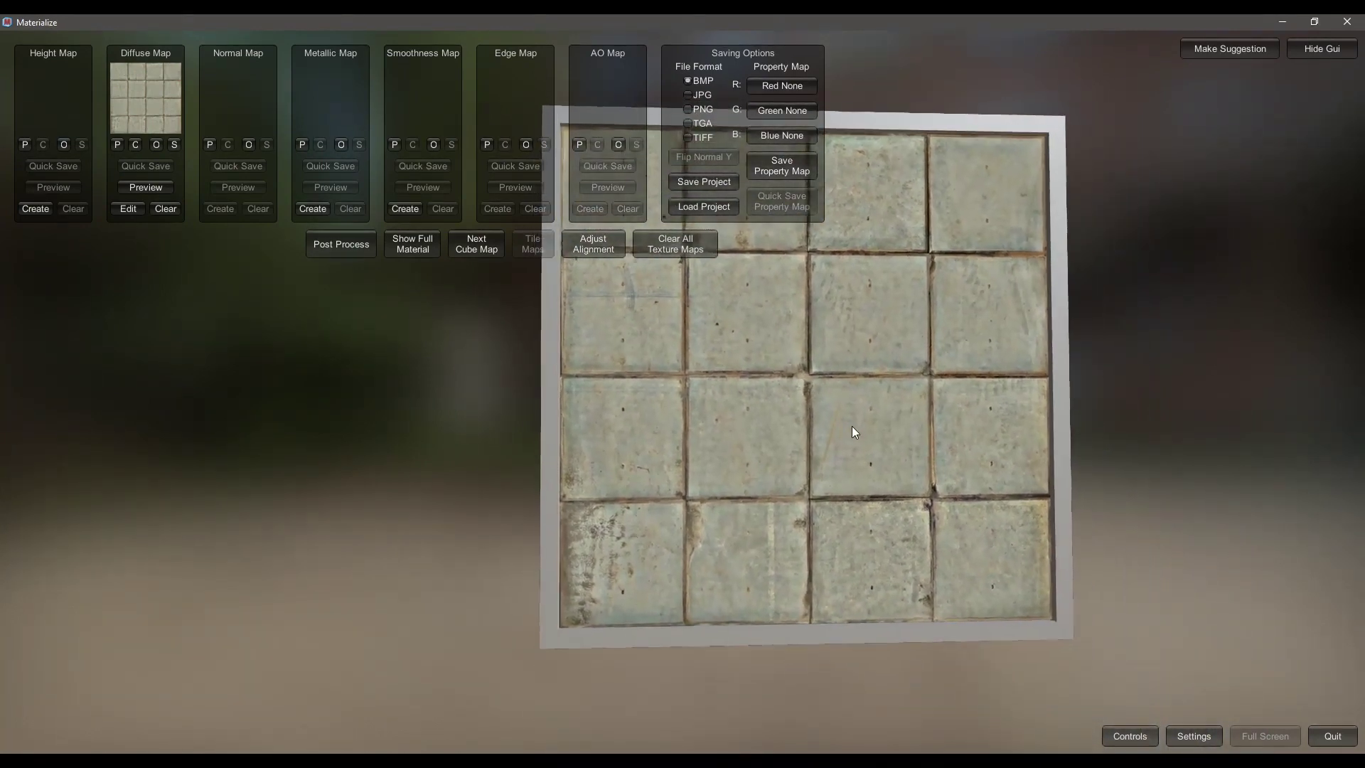
{"action": "middle_click_drag", "start_coordinate": [851, 425], "coordinate": [856, 496]}
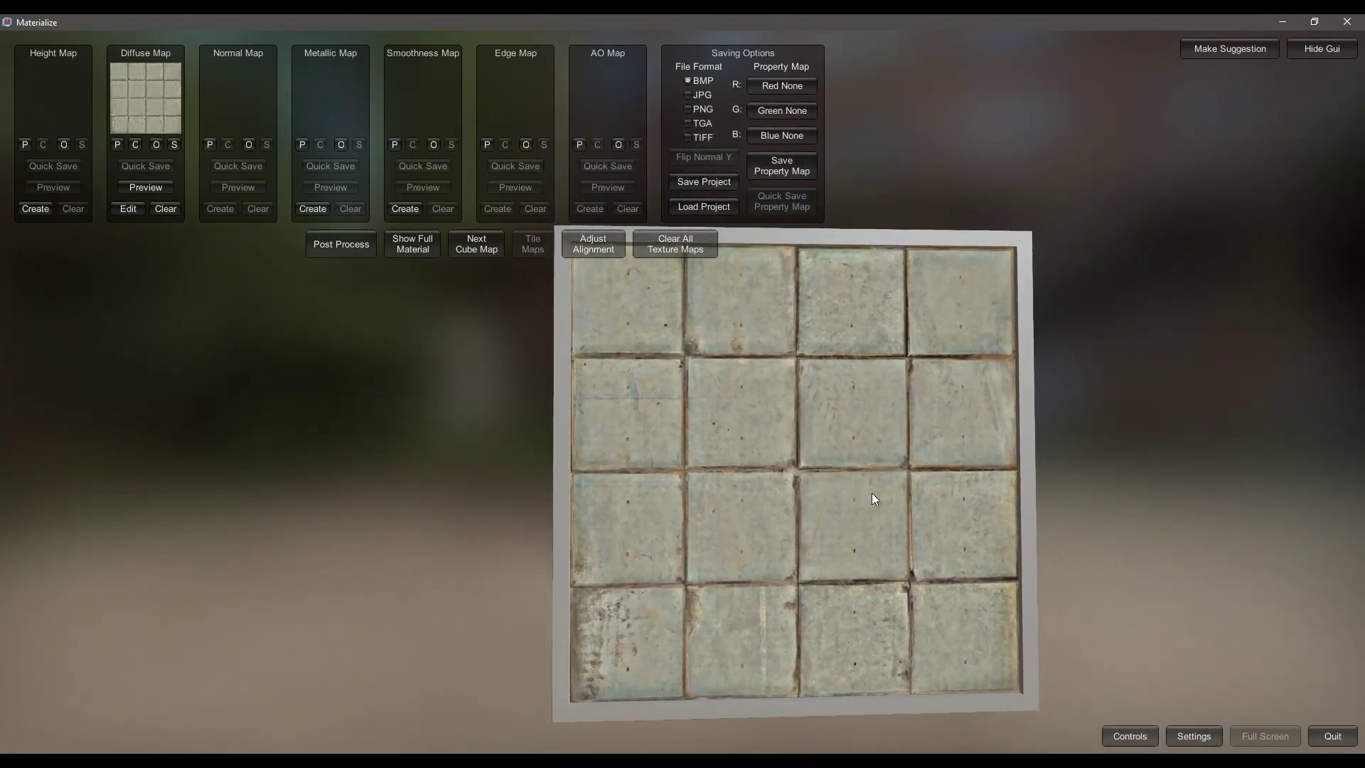
{"action": "right_click_drag", "start_coordinate": [942, 507], "coordinate": [378, 476]}
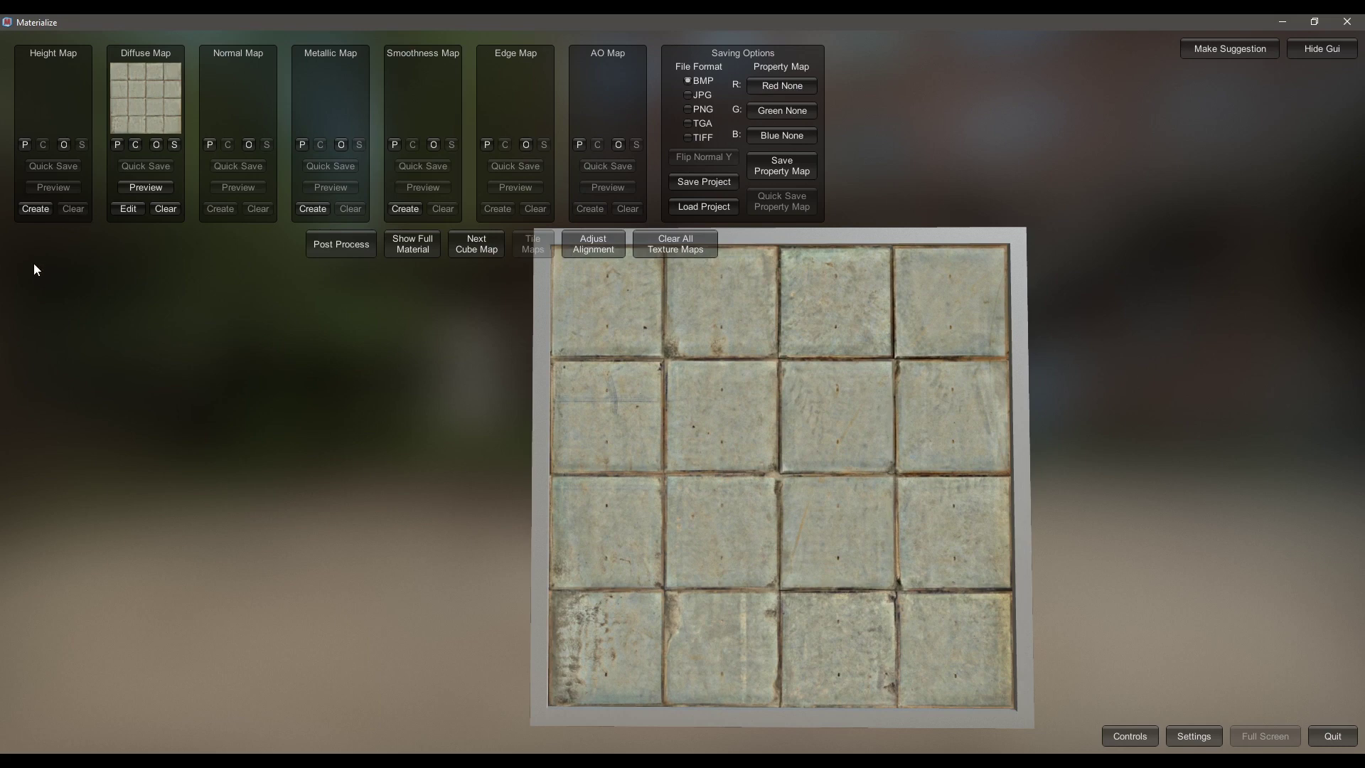
{"action": "left_click", "coordinate": [35, 208]}
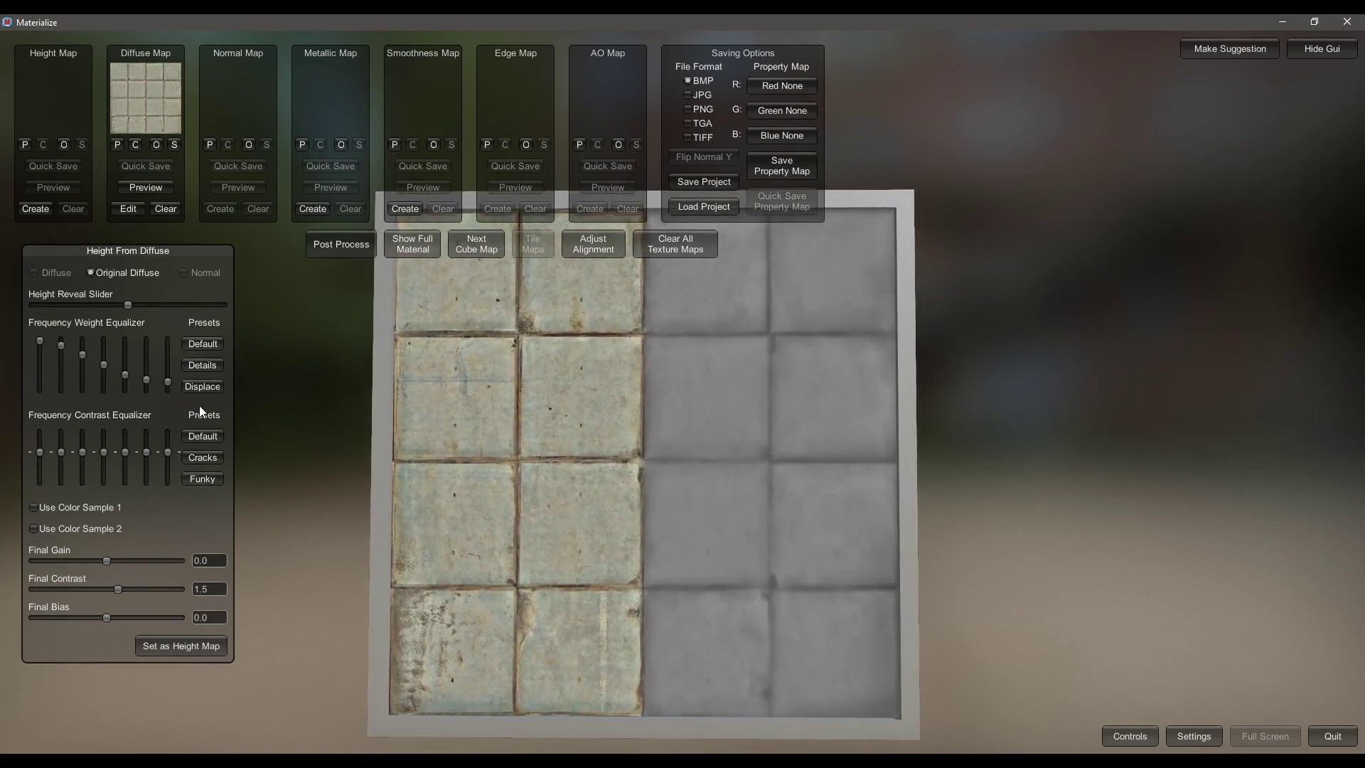
{"action": "left_click", "coordinate": [204, 344]}
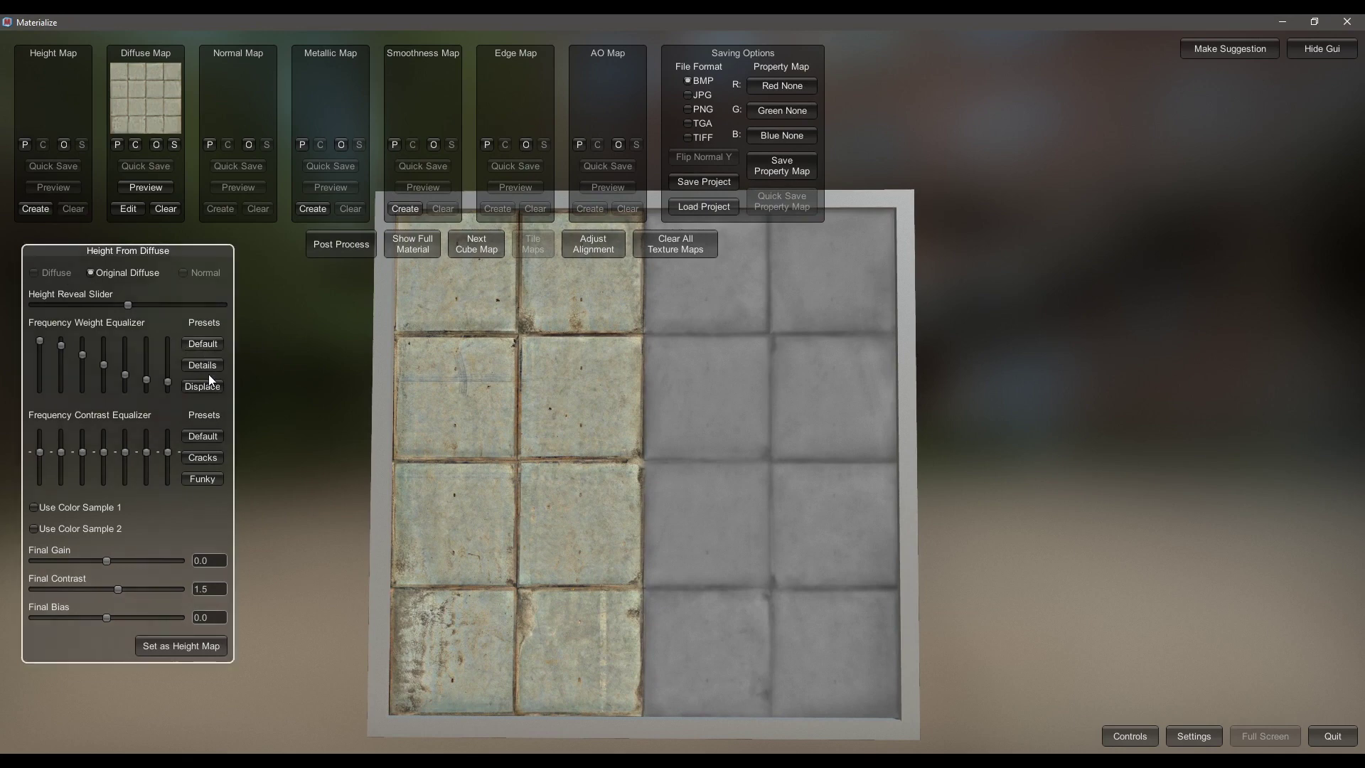
{"action": "left_click", "coordinate": [211, 365]}
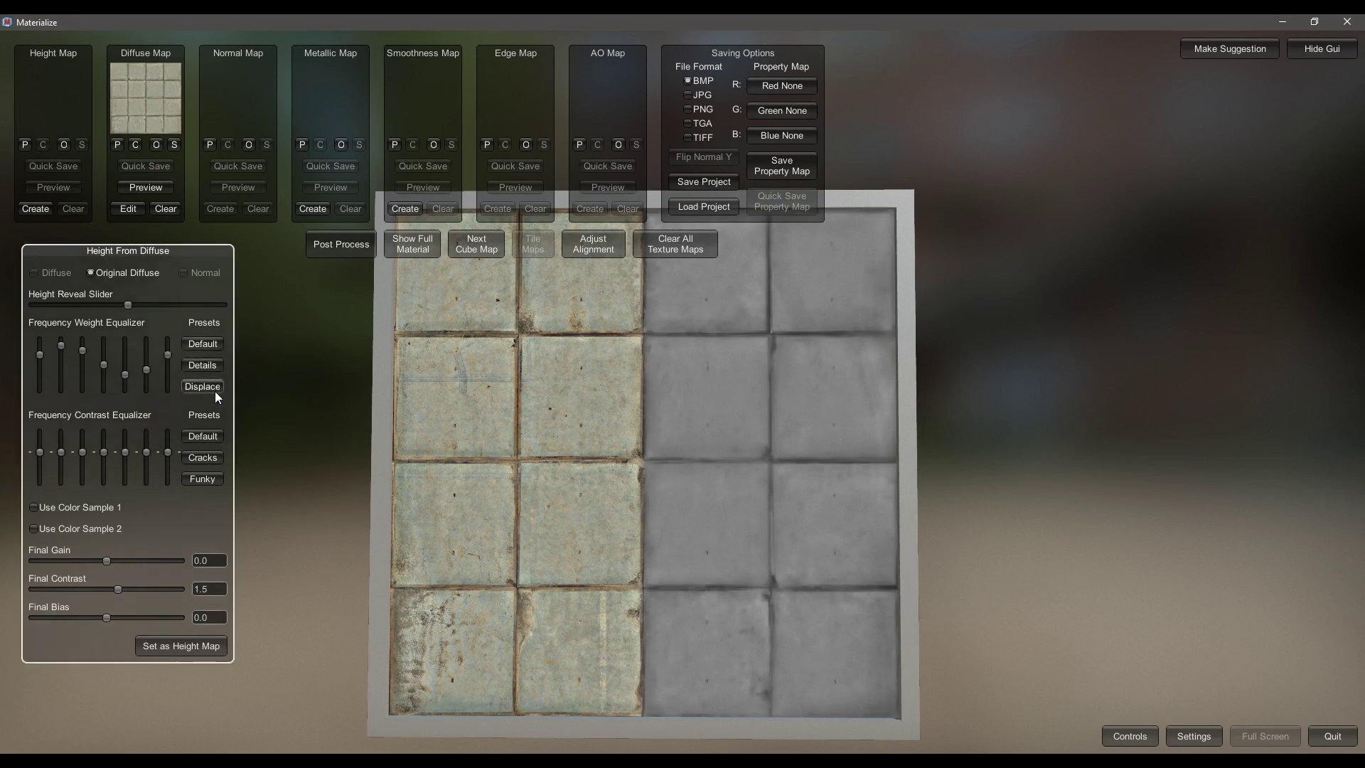
{"action": "left_click", "coordinate": [215, 390]}
{"action": "left_click", "coordinate": [207, 347]}
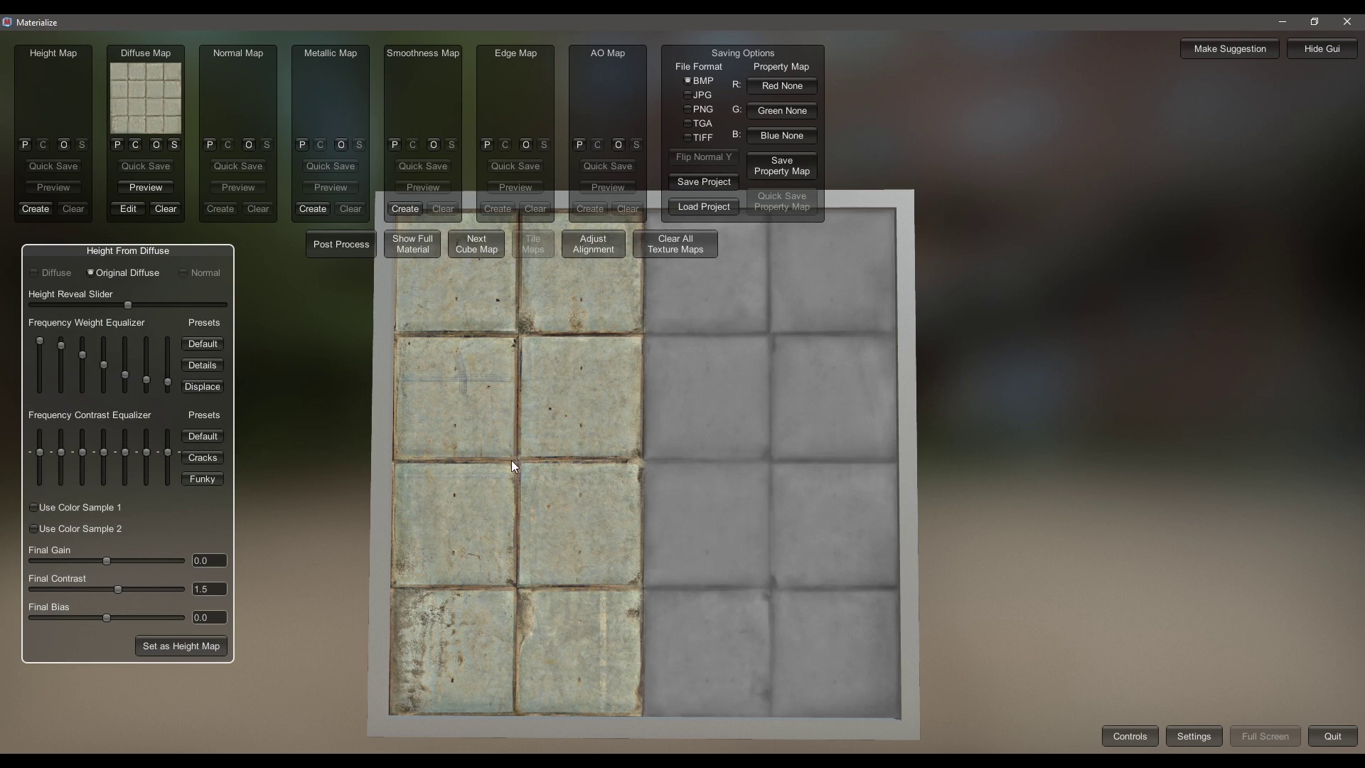
{"action": "scroll", "coordinate": [640, 341], "scroll_direction": "up", "scroll_amount": 5}
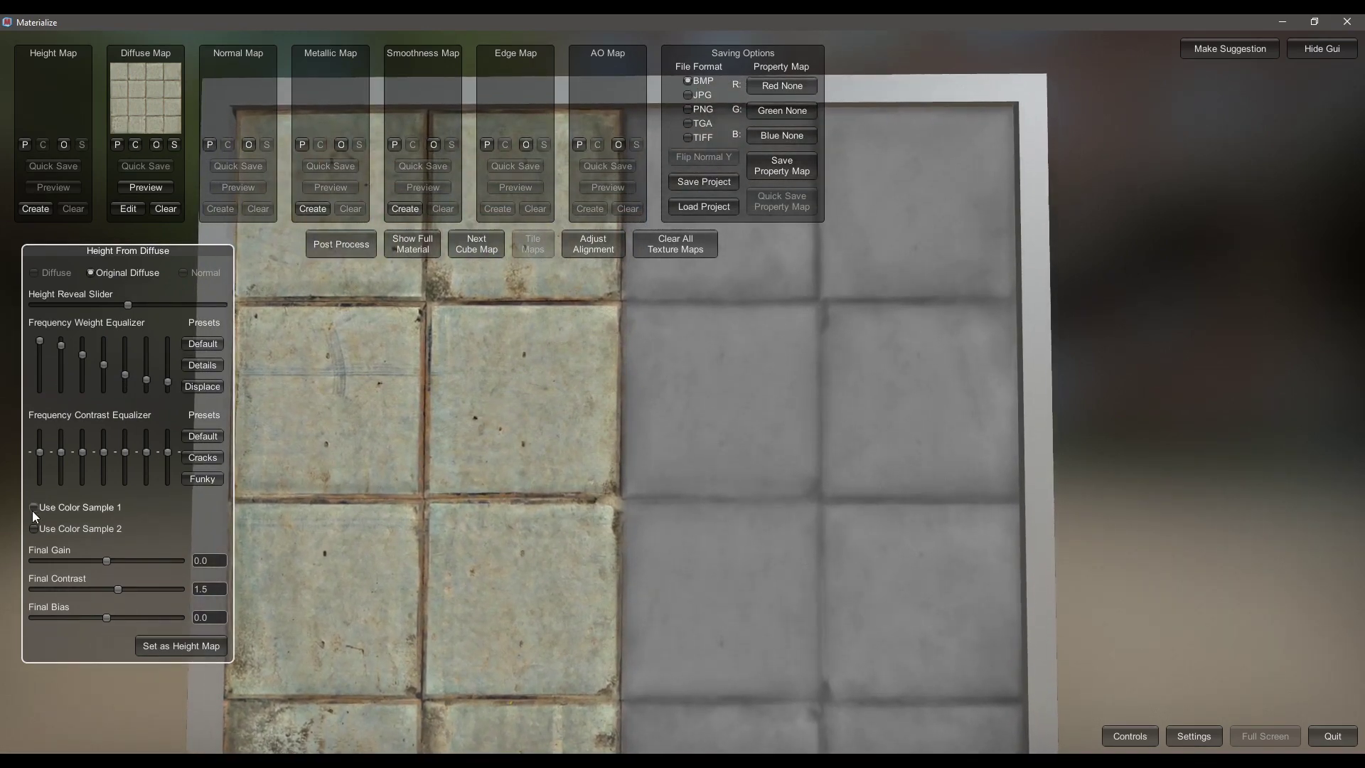
Step: Enable Color Sample 1 and pick a beige tile colour from the concrete photo
{"action": "left_click", "coordinate": [33, 507]}
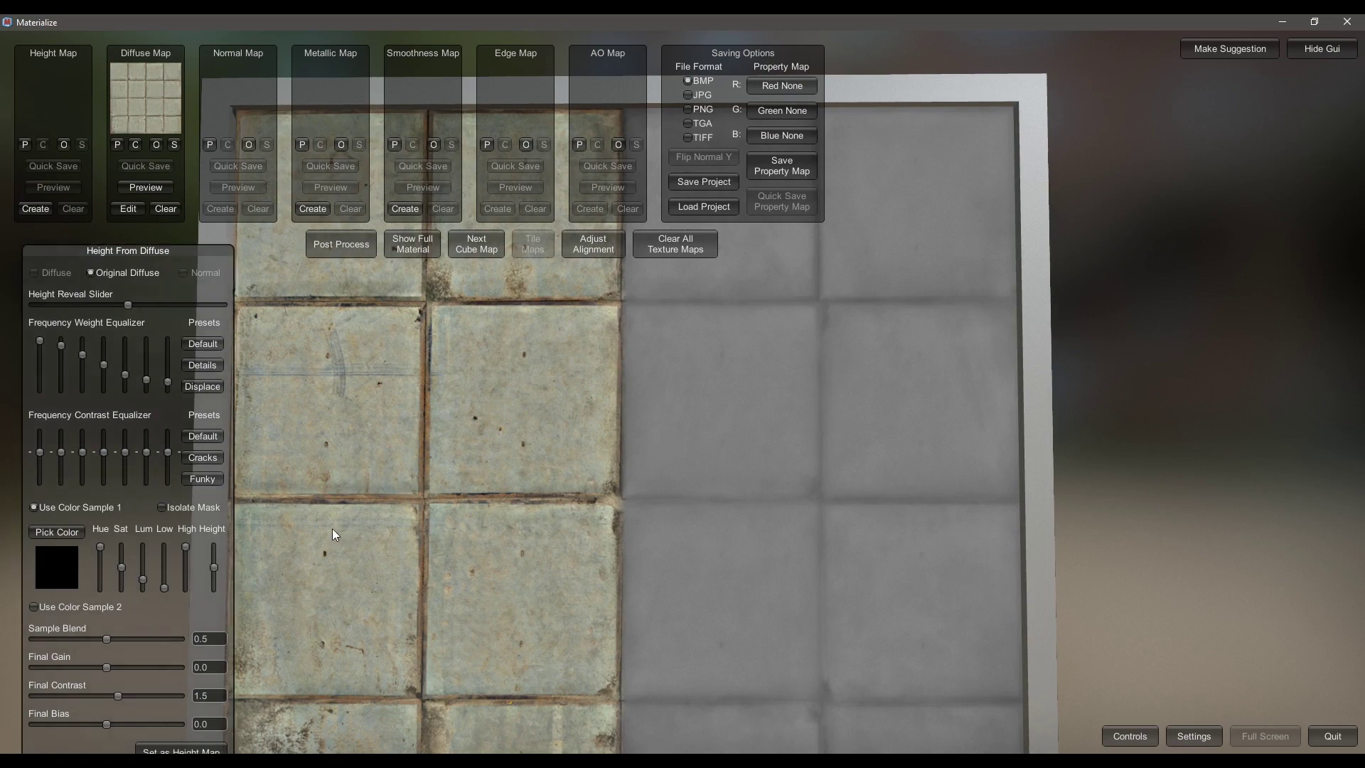
{"action": "left_click", "coordinate": [58, 532]}
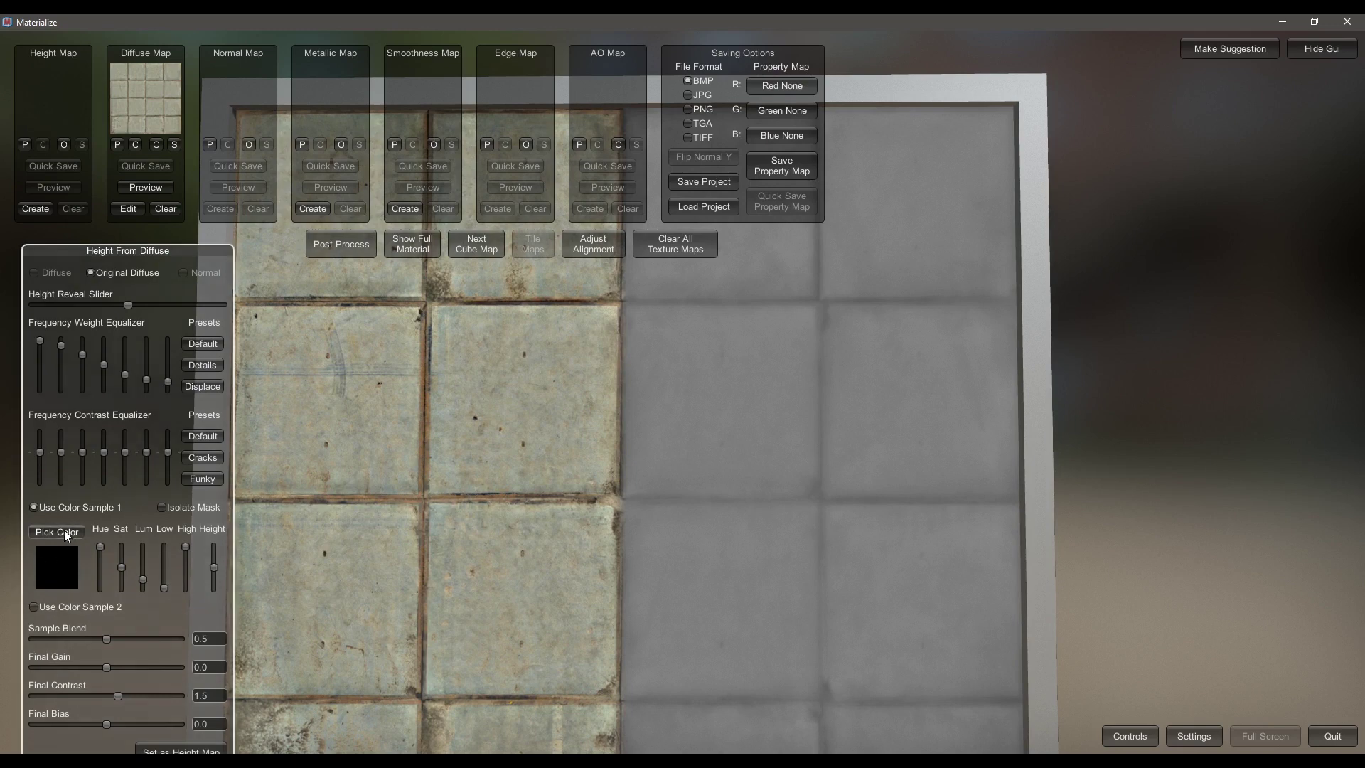
{"action": "left_click", "coordinate": [423, 496]}
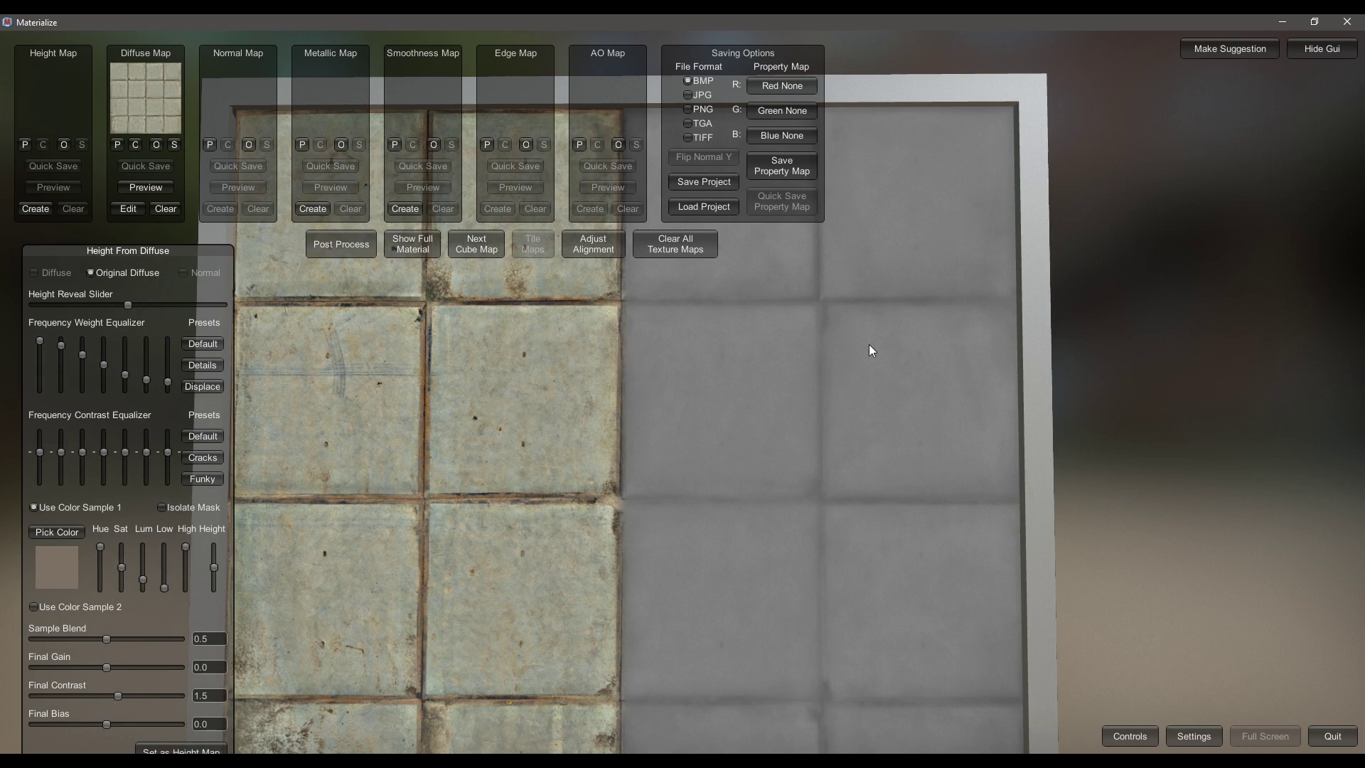
{"action": "scroll", "coordinate": [744, 407], "scroll_direction": "down", "scroll_amount": 2}
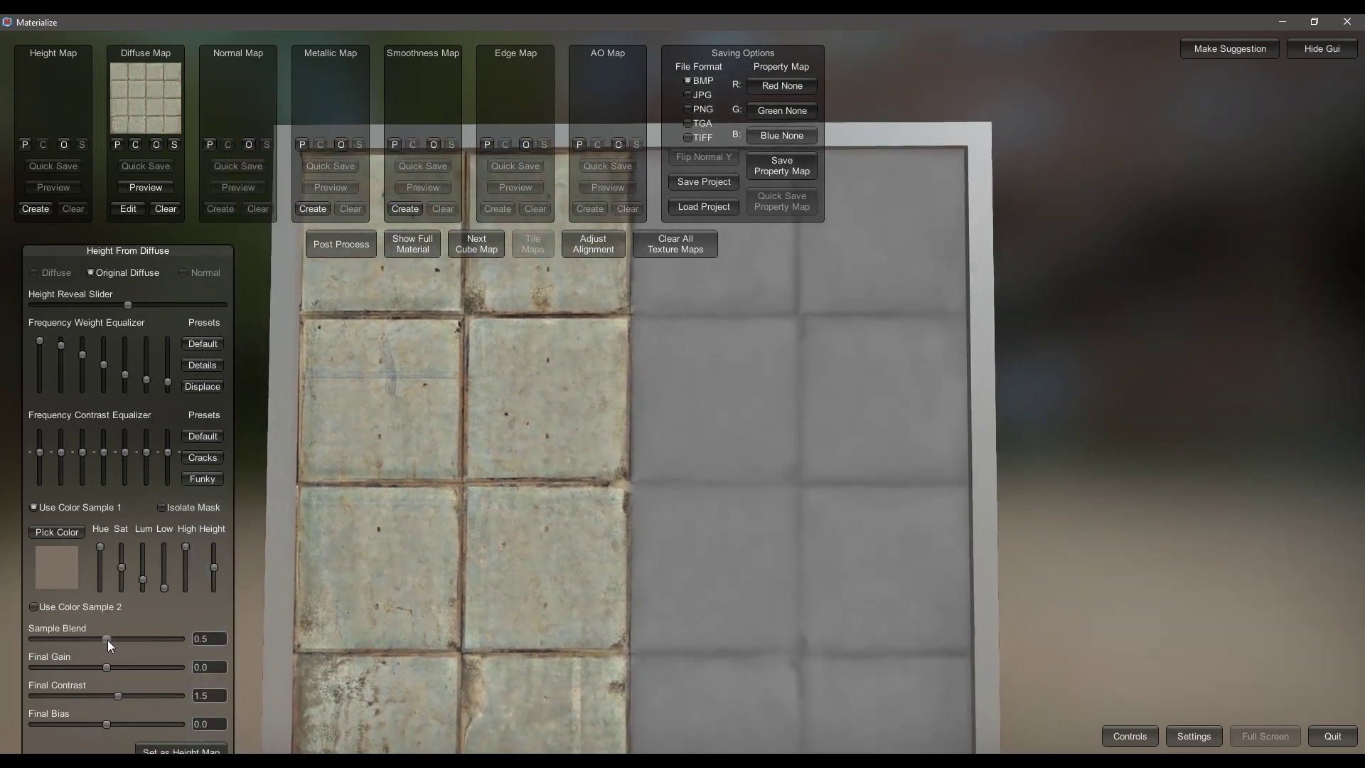
Step: Lower the colour sample's Sat and High values and adjust frequency bands 1, 4 and 6
{"action": "left_click_drag", "start_coordinate": [122, 568], "coordinate": [101, 548]}
{"action": "left_click_drag", "start_coordinate": [186, 547], "coordinate": [216, 552]}
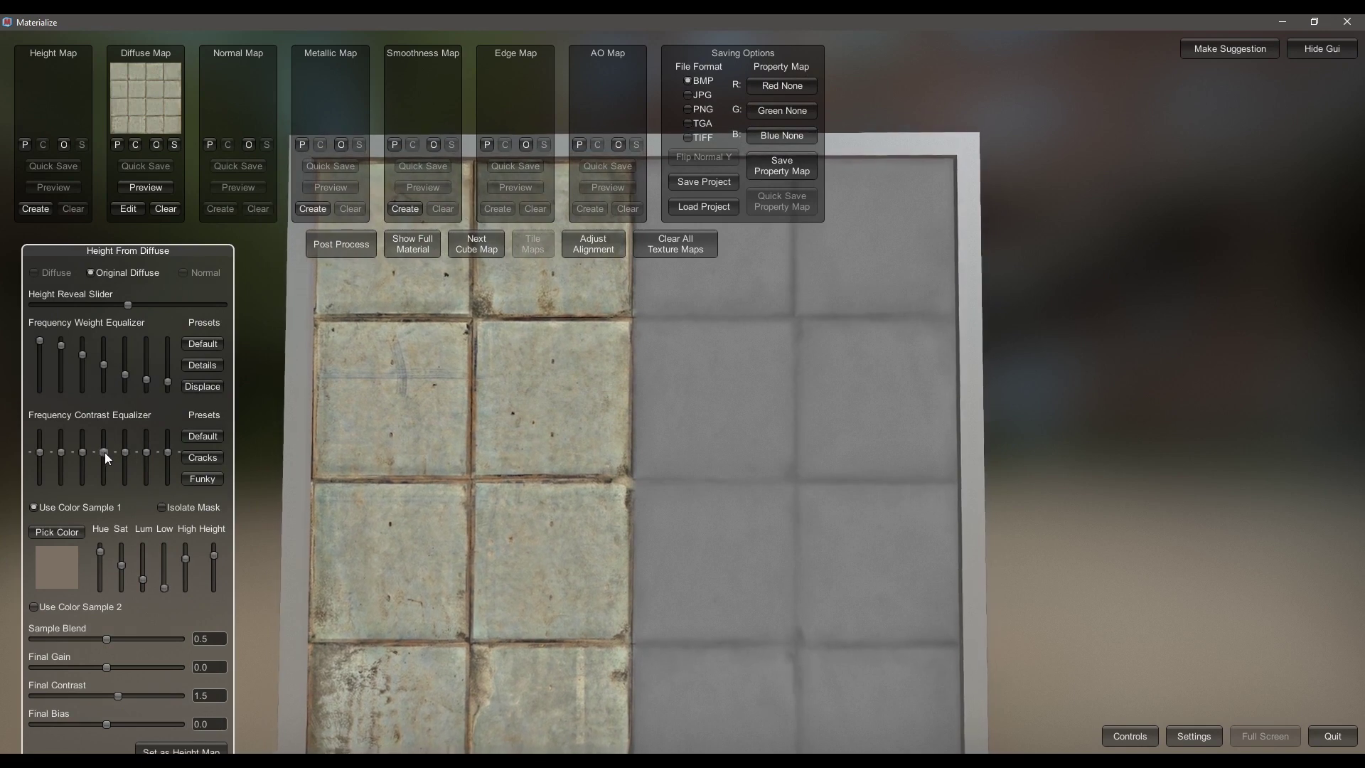
{"action": "mouse_move", "coordinate": [105, 452]}
{"action": "left_mouse_down"}
{"action": "mouse_move", "coordinate": [173, 442]}
{"action": "mouse_move", "coordinate": [156, 460]}
{"action": "mouse_move", "coordinate": [88, 437]}
{"action": "mouse_move", "coordinate": [89, 451]}
{"action": "mouse_move", "coordinate": [87, 435]}
{"action": "left_mouse_up"}
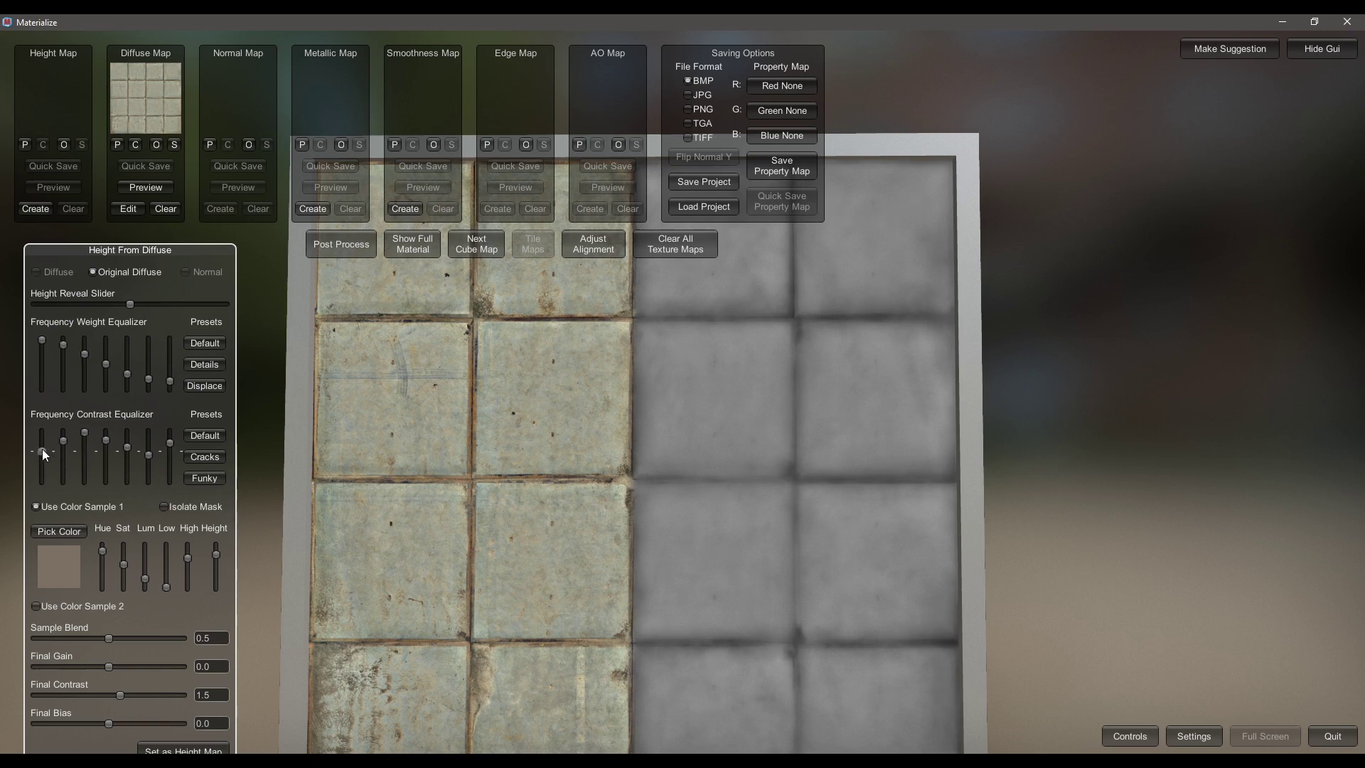
{"action": "mouse_move", "coordinate": [46, 467]}
{"action": "left_mouse_down"}
{"action": "mouse_move", "coordinate": [67, 435]}
{"action": "mouse_move", "coordinate": [68, 472]}
{"action": "left_mouse_up"}
{"action": "left_click_drag", "start_coordinate": [152, 382], "coordinate": [150, 370]}
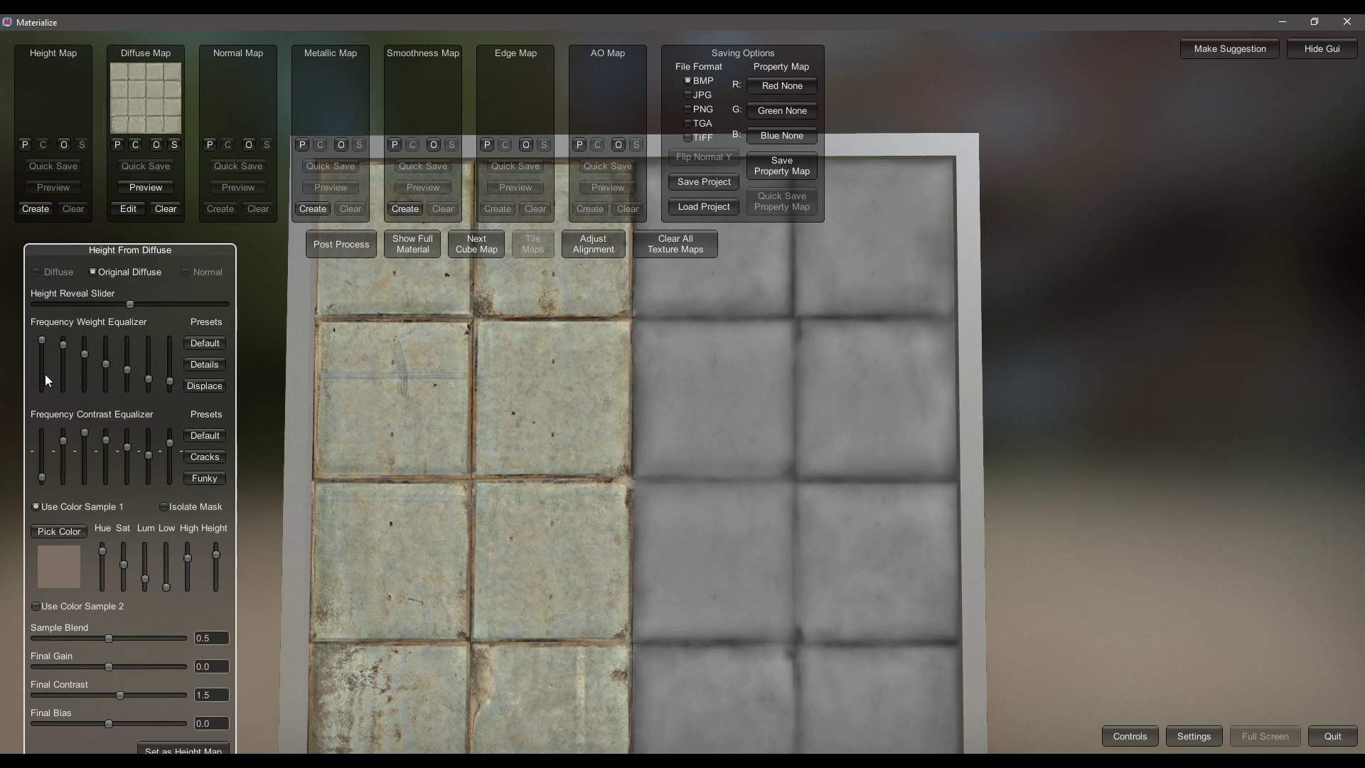
Step: Lower Sample Blend to 0.4711 in the height settings panel
{"action": "left_click_drag", "start_coordinate": [109, 249], "coordinate": [113, 229]}
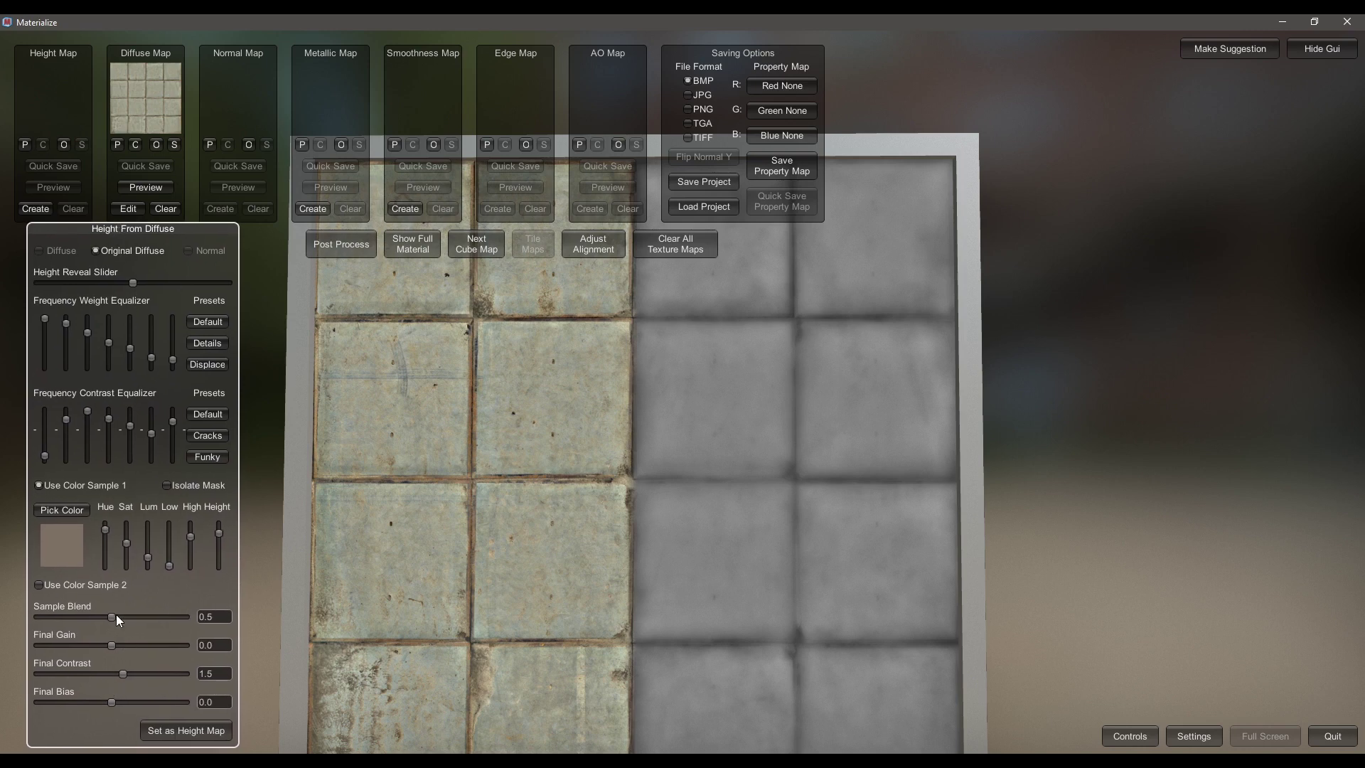
{"action": "left_click_drag", "start_coordinate": [113, 618], "coordinate": [132, 698]}
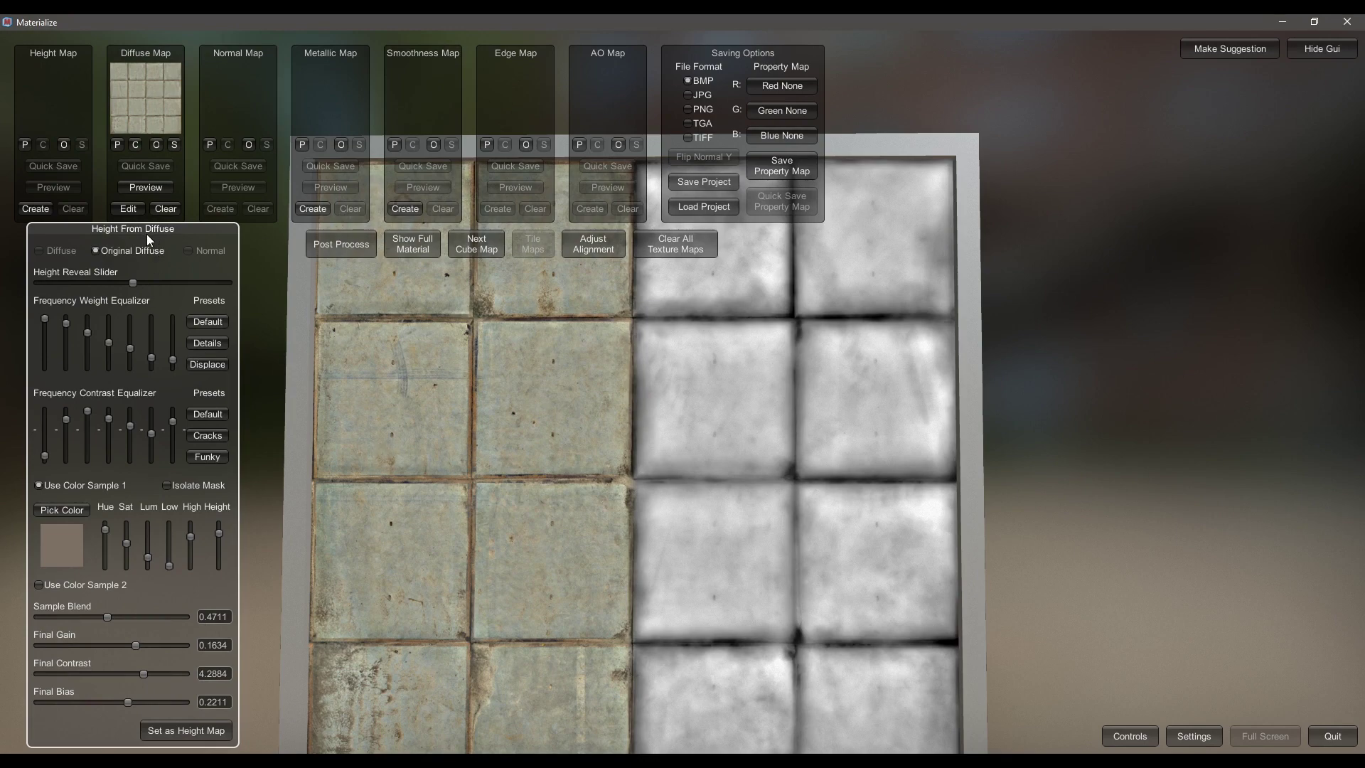
{"action": "left_click_drag", "start_coordinate": [146, 233], "coordinate": [136, 236]}
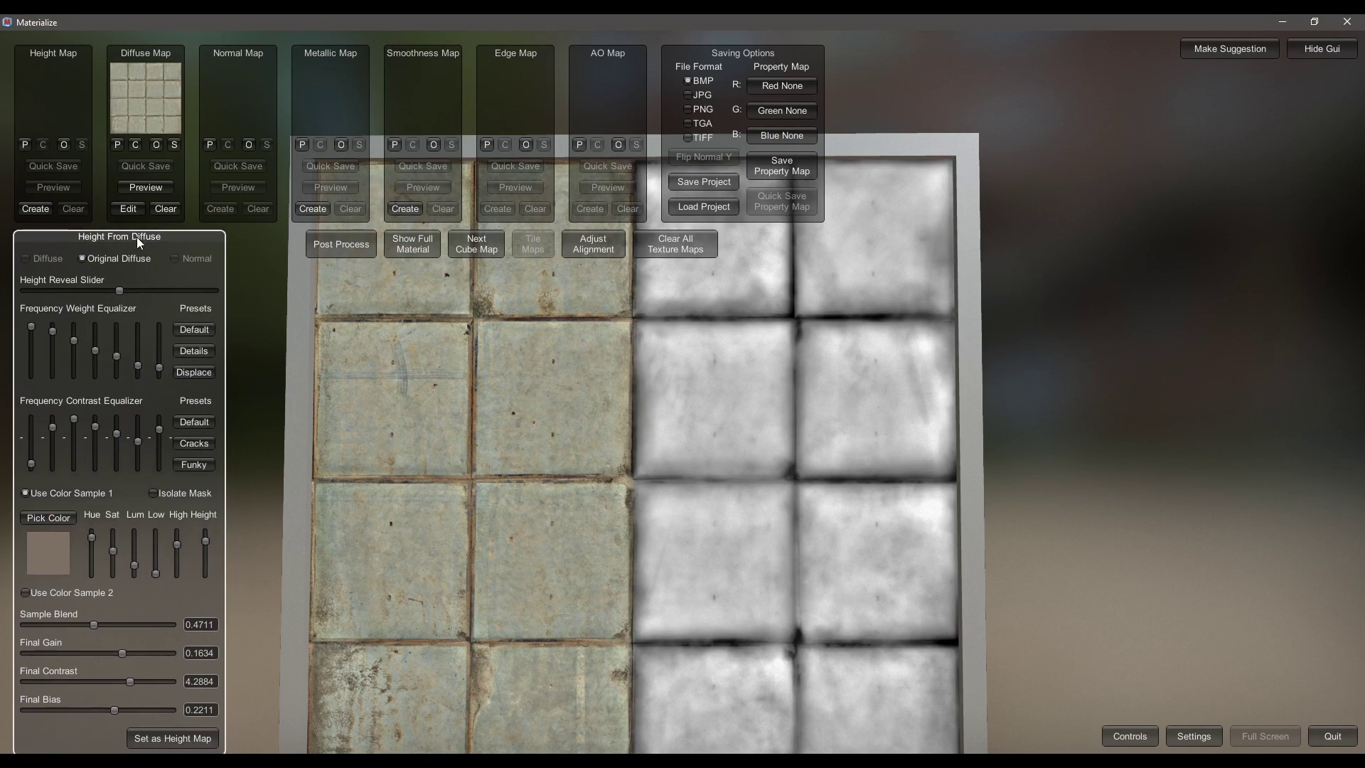
Step: Store the result as the height map and view the full shaded material in perspective
{"action": "left_click", "coordinate": [156, 737]}
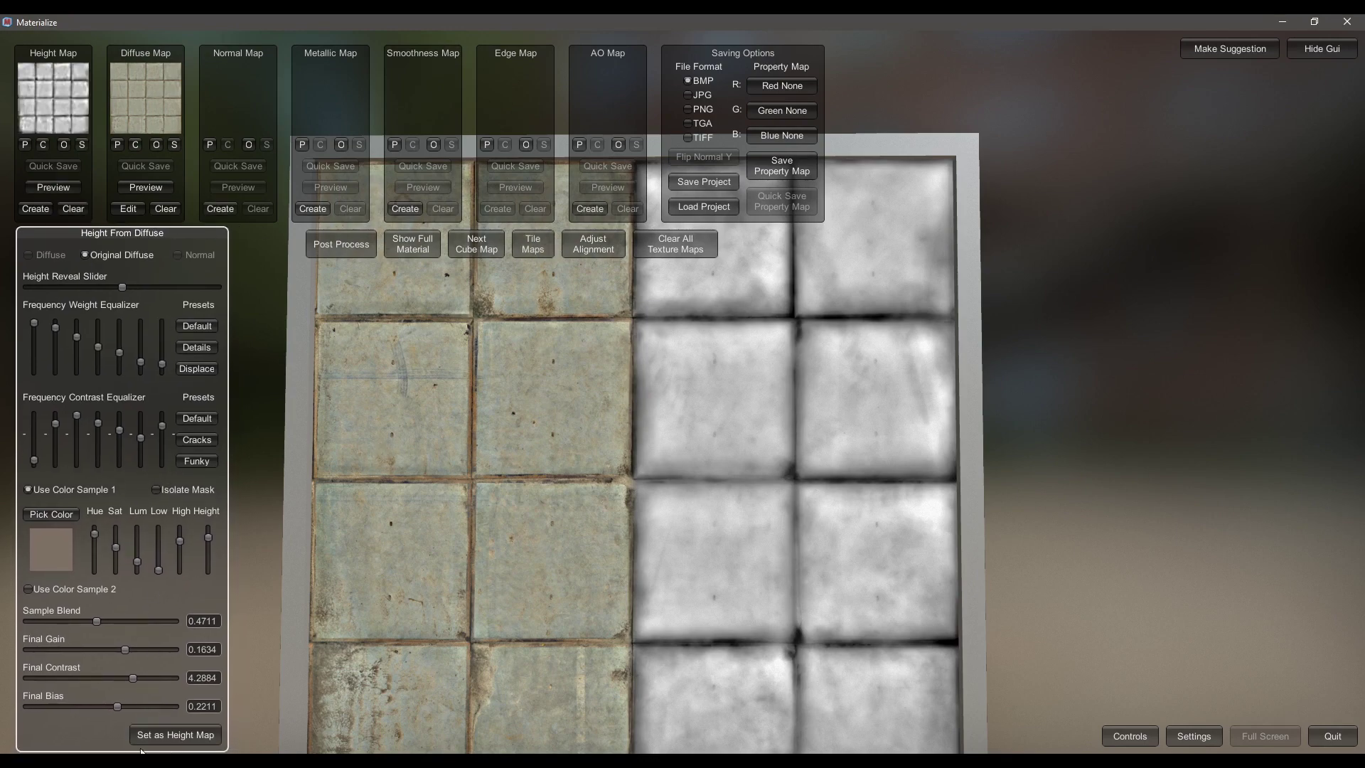
{"action": "left_click", "coordinate": [421, 246]}
{"action": "left_click_drag", "start_coordinate": [408, 315], "coordinate": [779, 374]}
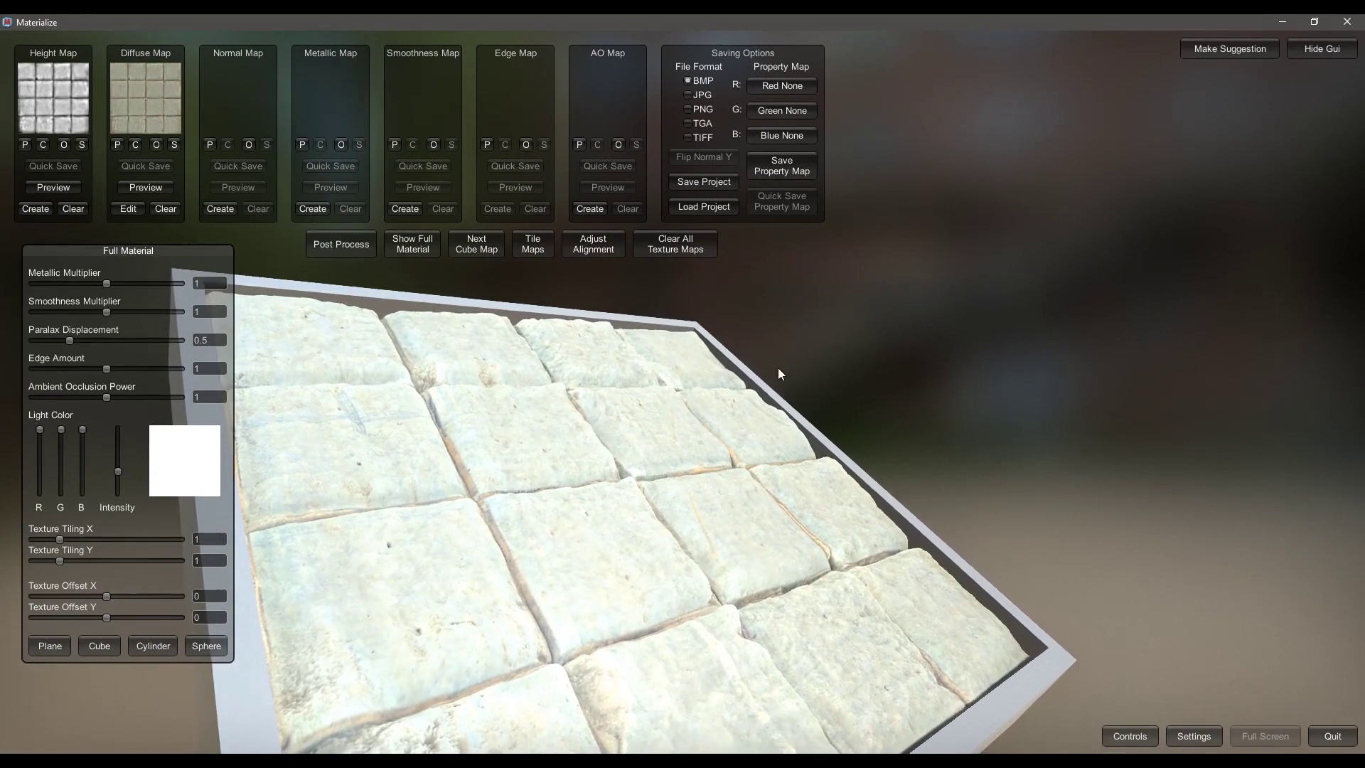
Step: Reopen Height From Diffuse and lower frequency contrast bands 3, 4 and 7
{"action": "left_click", "coordinate": [37, 208]}
{"action": "left_click_drag", "start_coordinate": [712, 531], "coordinate": [285, 611]}
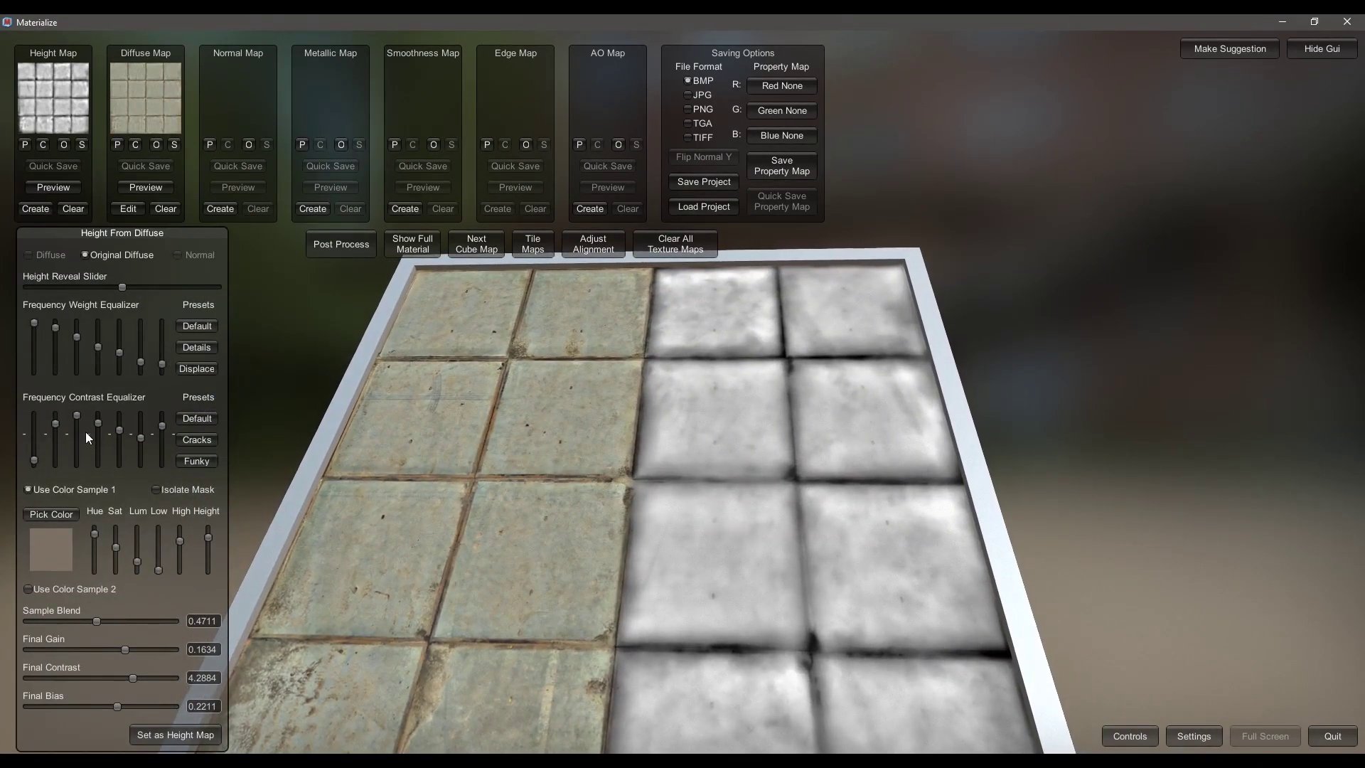
{"action": "left_click", "coordinate": [76, 421]}
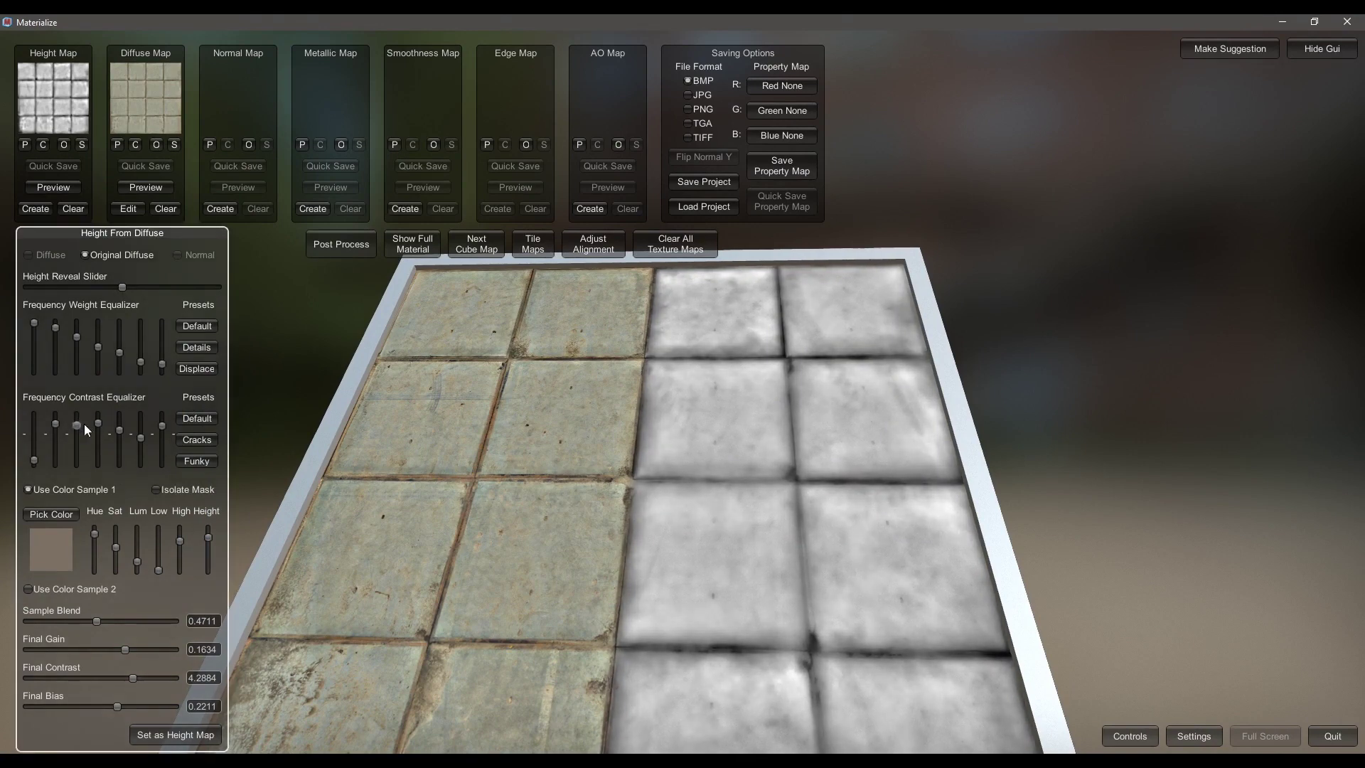
{"action": "left_click", "coordinate": [99, 432]}
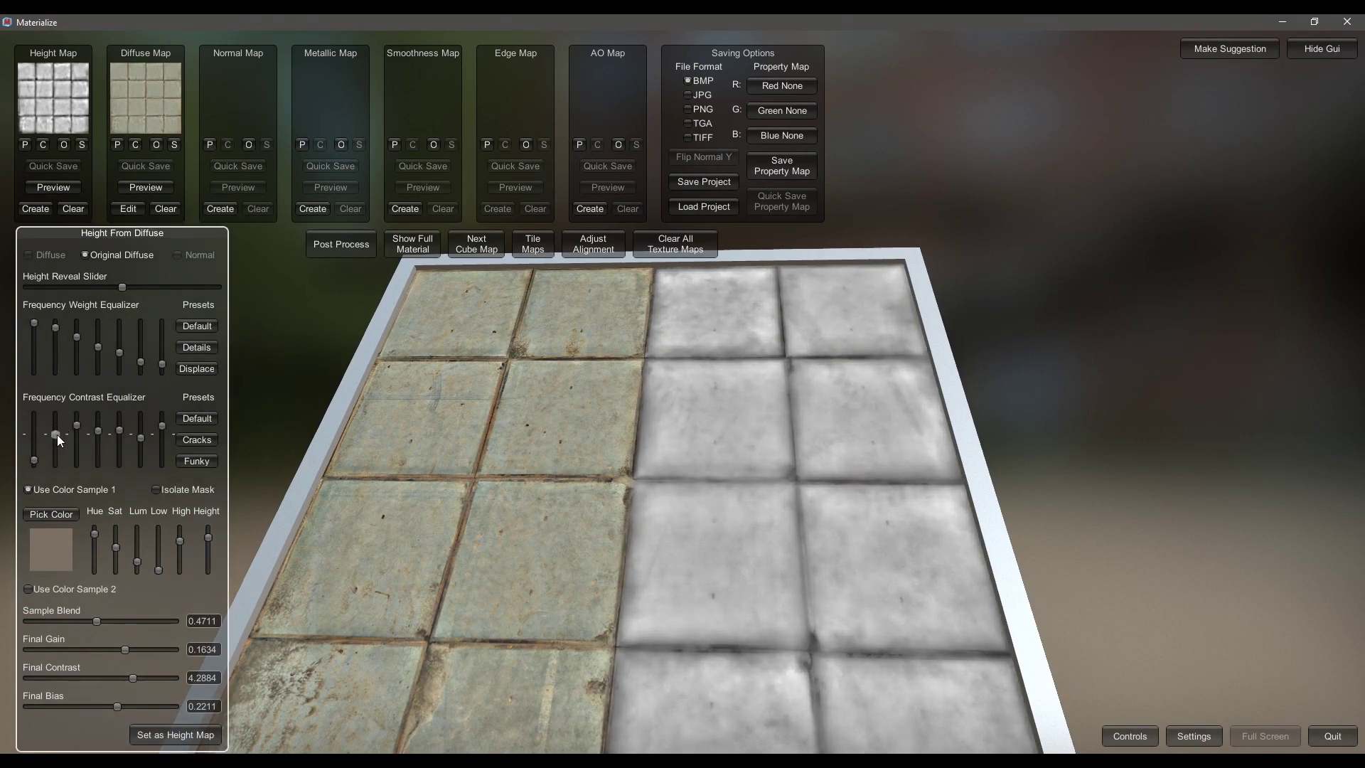
{"action": "mouse_move", "coordinate": [57, 434]}
{"action": "left_mouse_down"}
{"action": "mouse_move", "coordinate": [76, 429]}
{"action": "mouse_move", "coordinate": [73, 443]}
{"action": "left_mouse_up"}
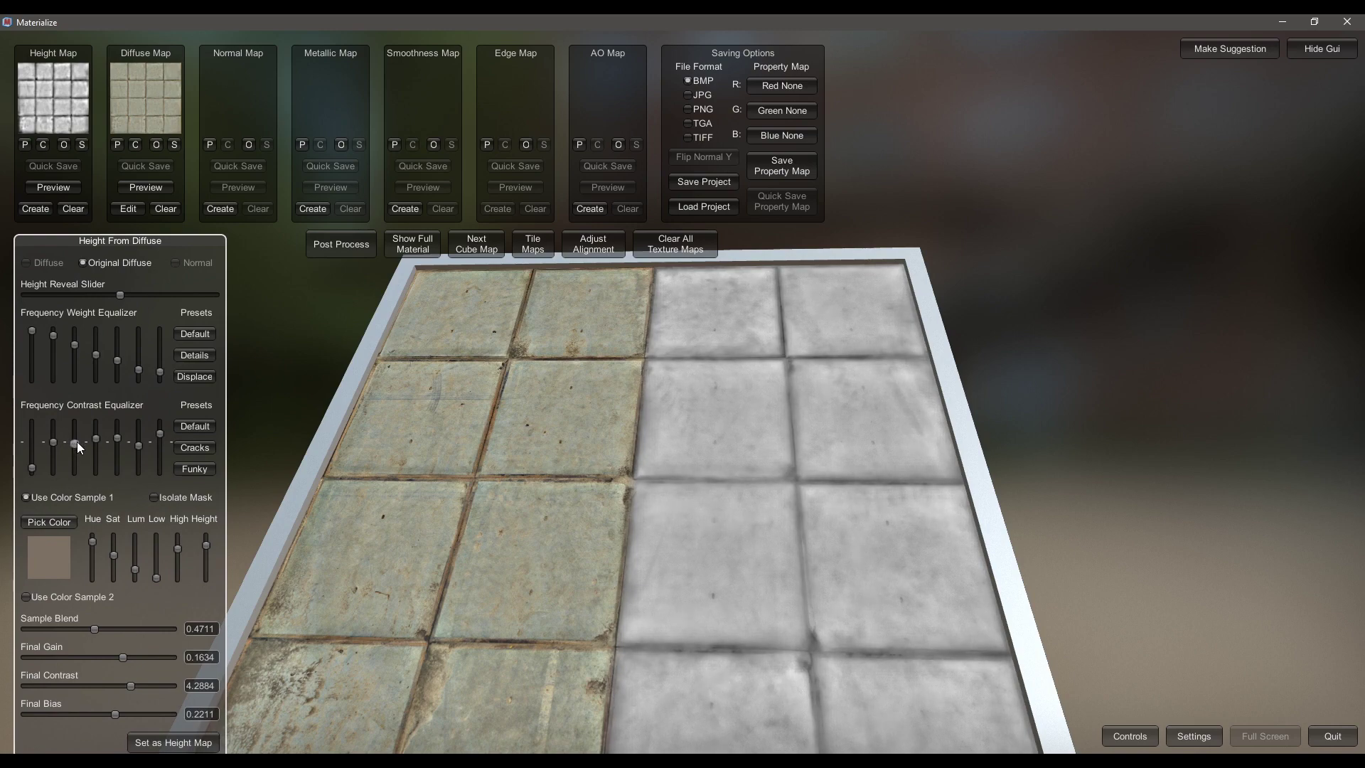
{"action": "left_click_drag", "start_coordinate": [158, 437], "coordinate": [98, 444]}
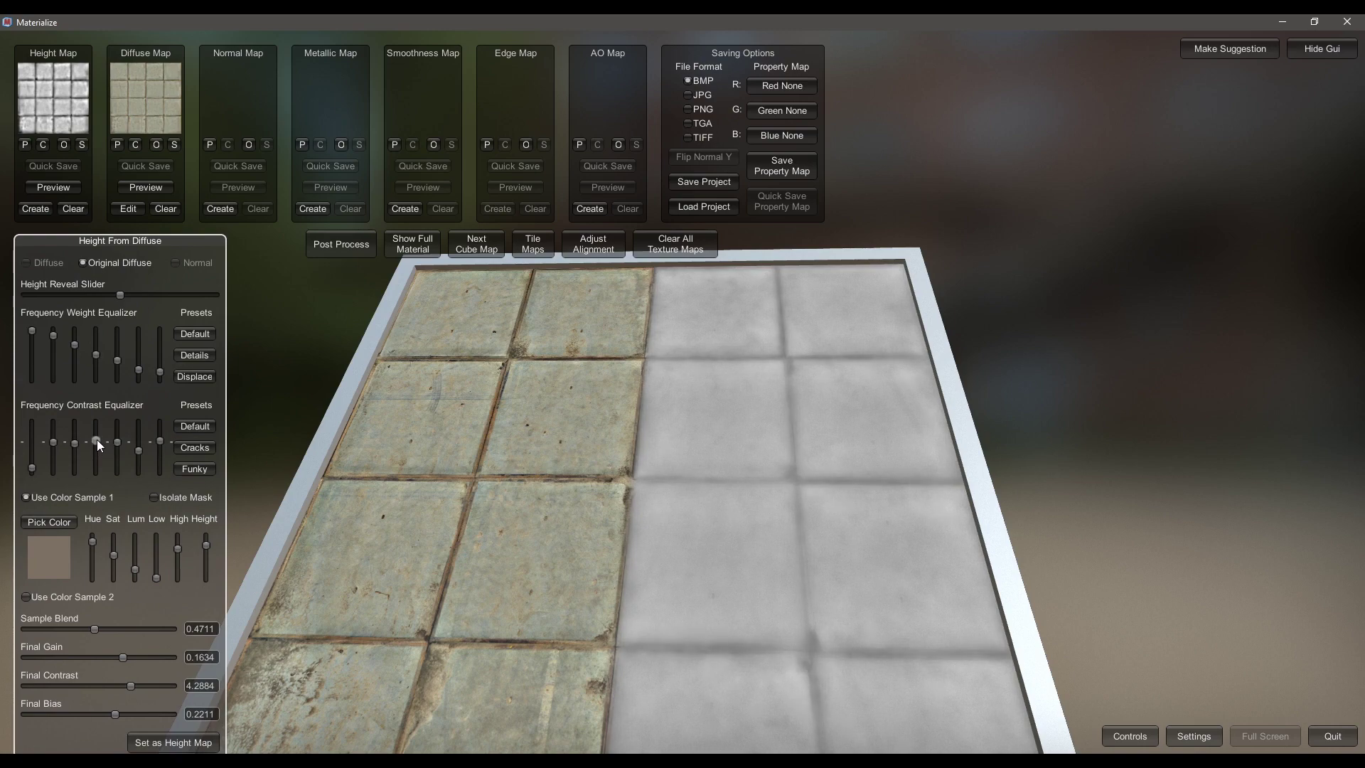
Step: Check the isolated colour mask, then replace the height map with the lighter version
{"action": "left_click", "coordinate": [154, 496]}
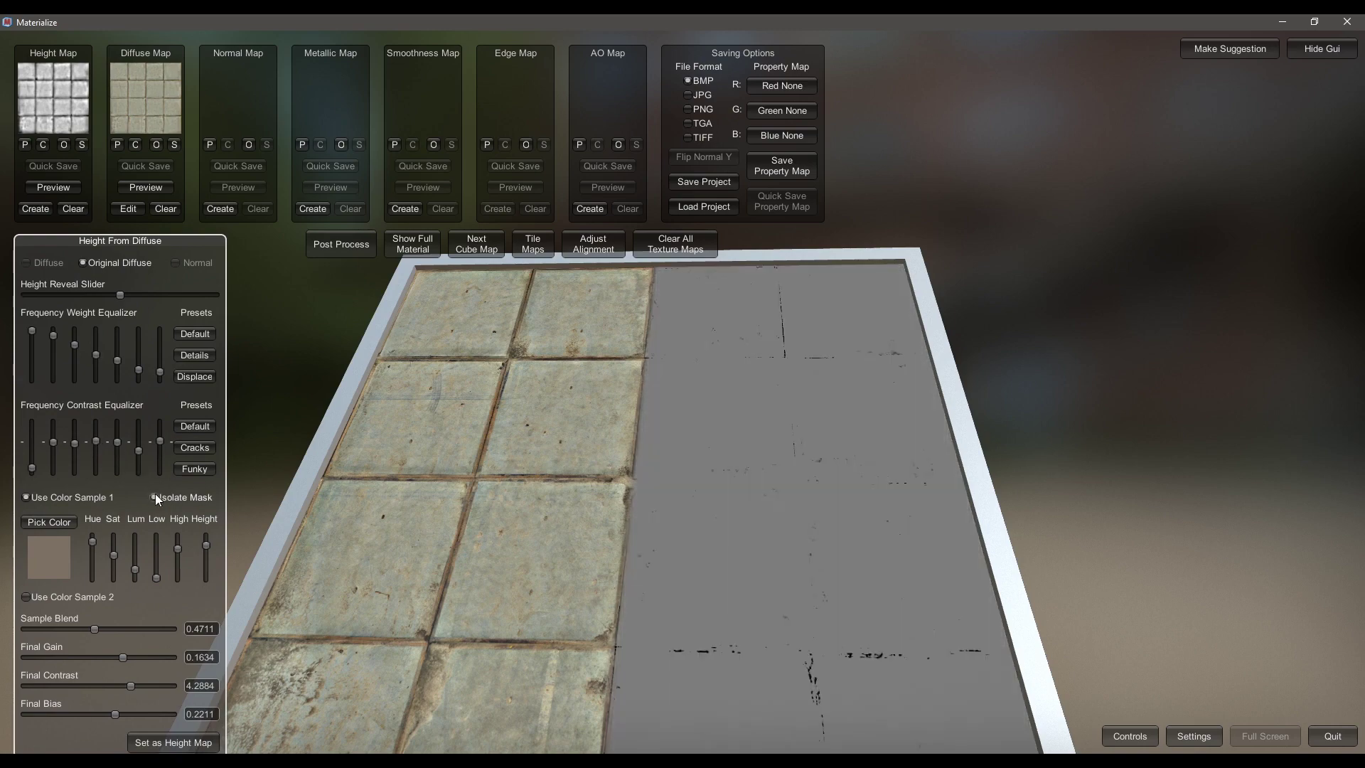
{"action": "left_click", "coordinate": [153, 496]}
{"action": "left_click", "coordinate": [172, 743]}
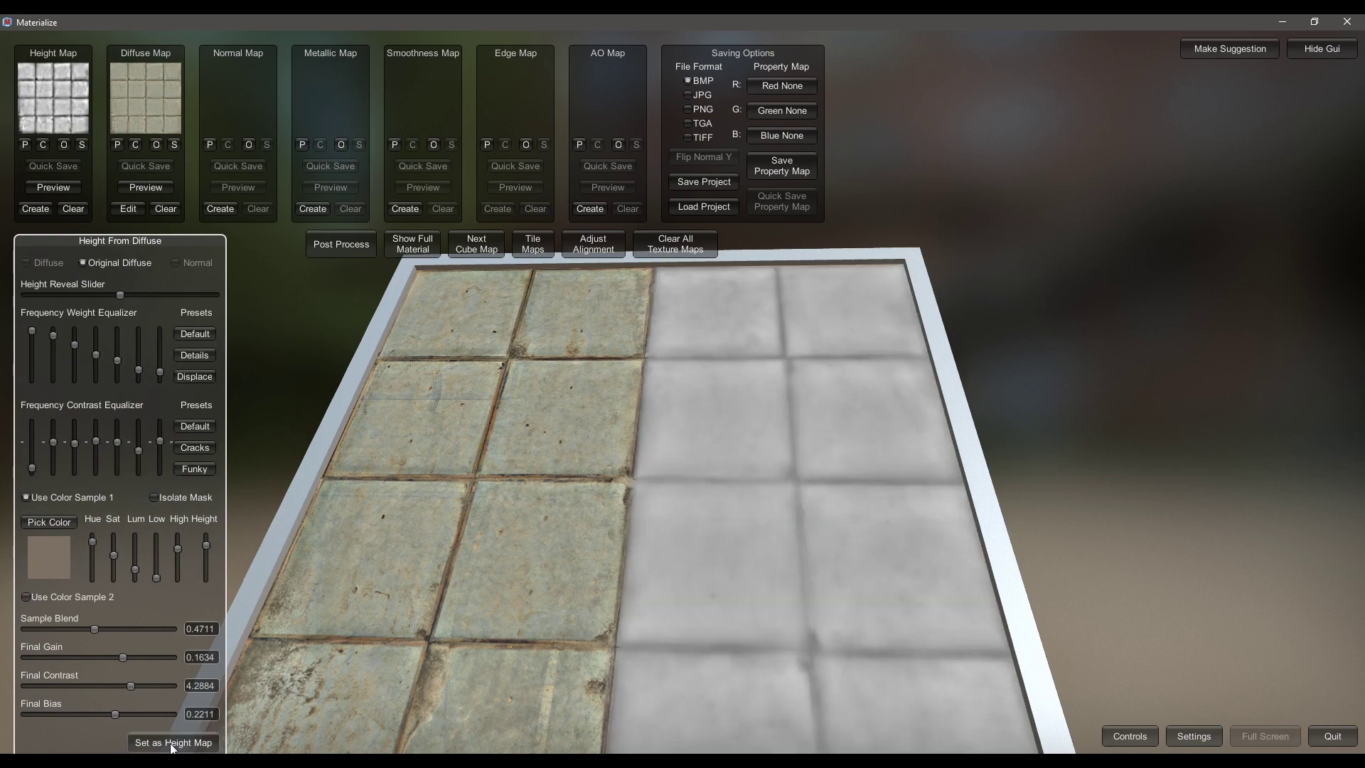
{"action": "left_click", "coordinate": [172, 743]}
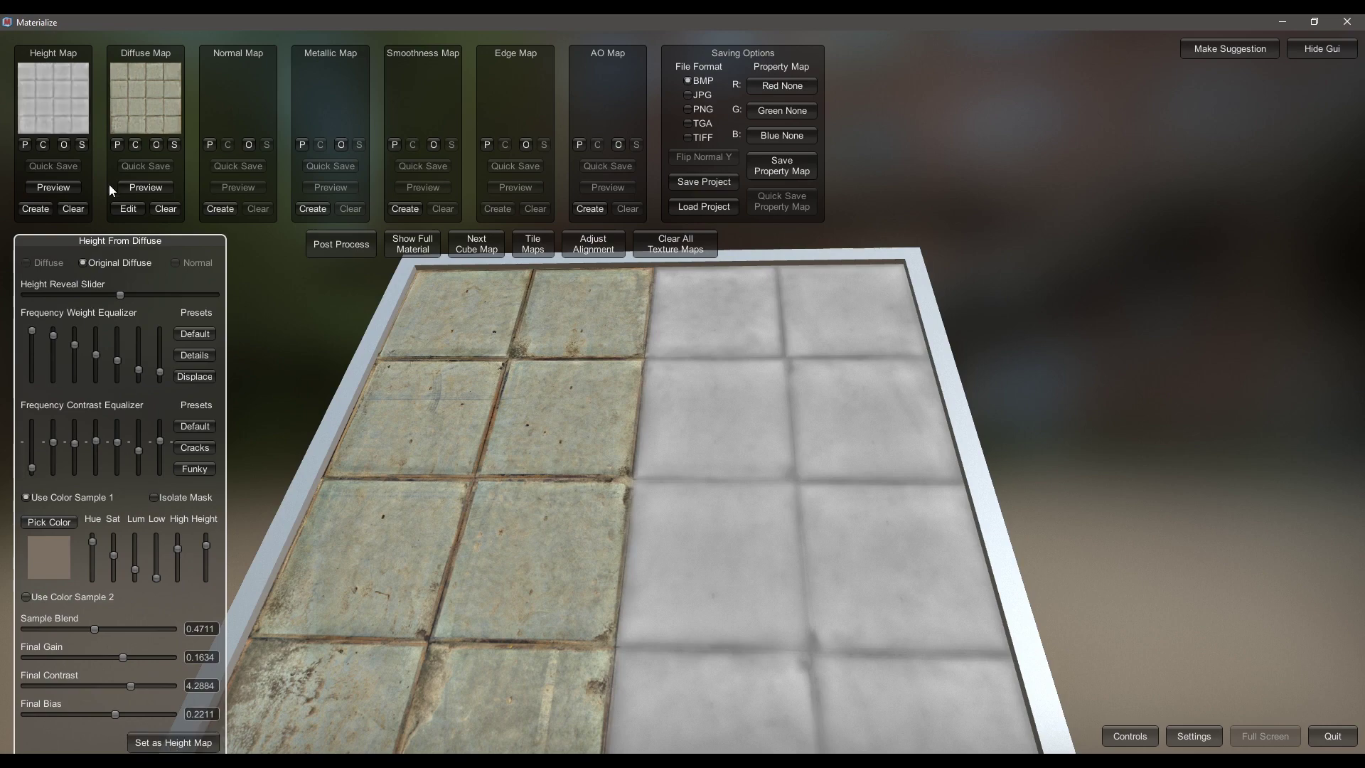
{"action": "left_click", "coordinate": [410, 249]}
Step: Tilt the shaded tile plane back, then start creating a normal map from the height
{"action": "right_click_drag", "start_coordinate": [604, 466], "coordinate": [699, 563]}
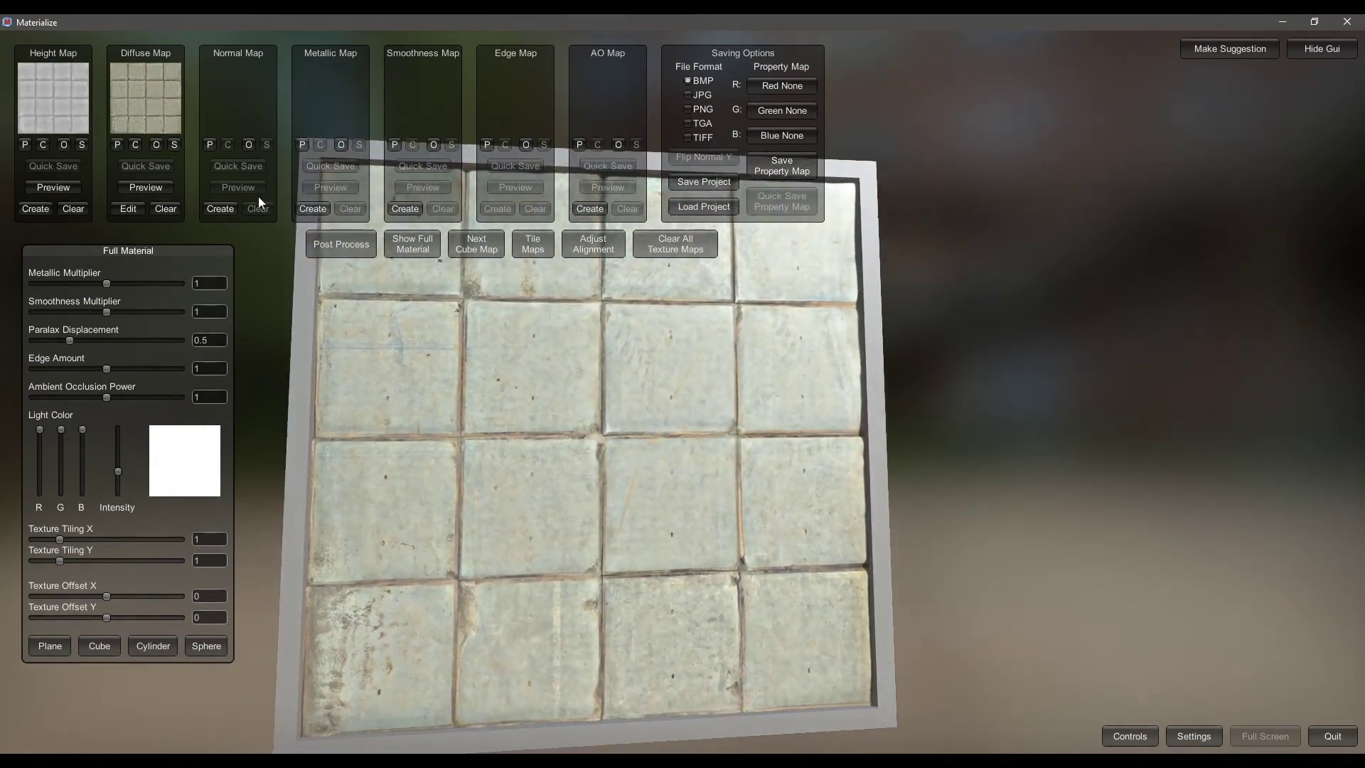
{"action": "left_click", "coordinate": [220, 210]}
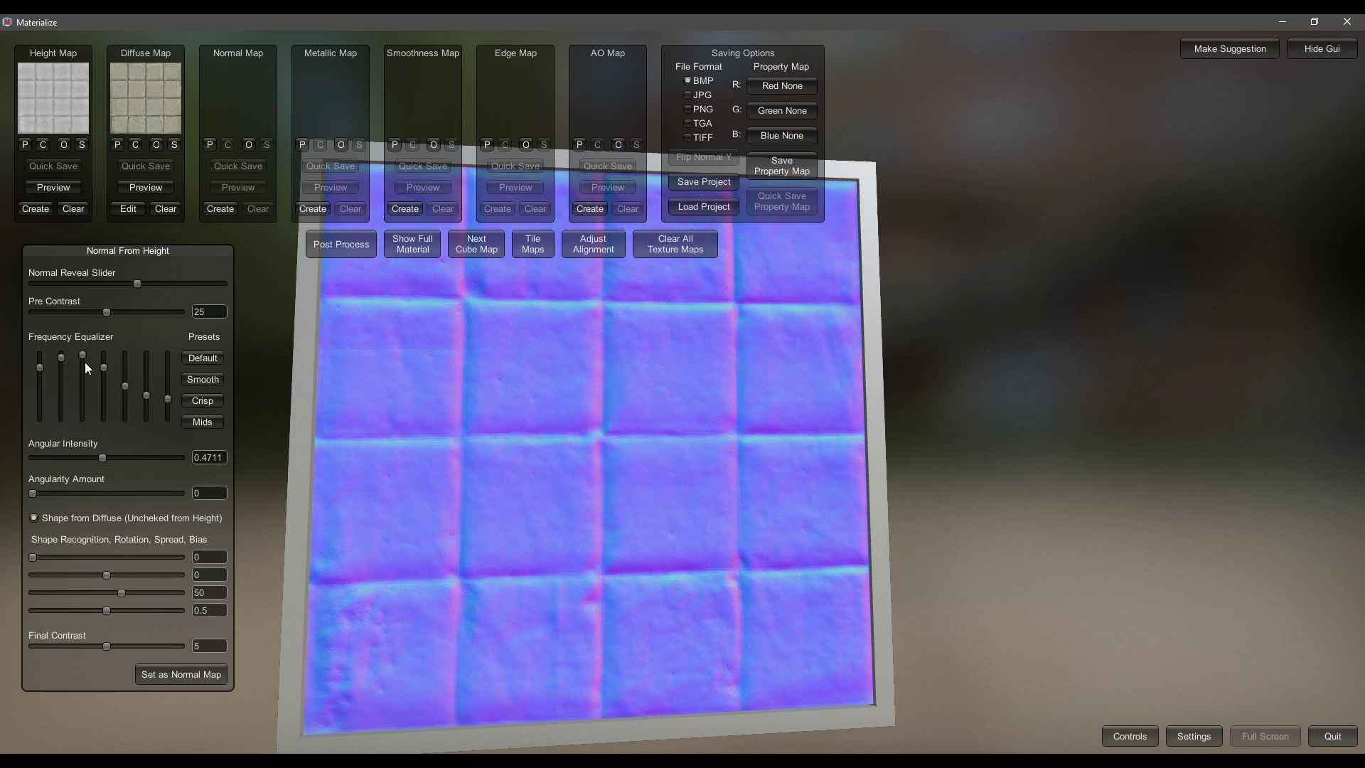
Step: Tune the normal map's third and fifth frequency bands, shape spread to 58, and angular intensity
{"action": "left_click_drag", "start_coordinate": [79, 367], "coordinate": [83, 368]}
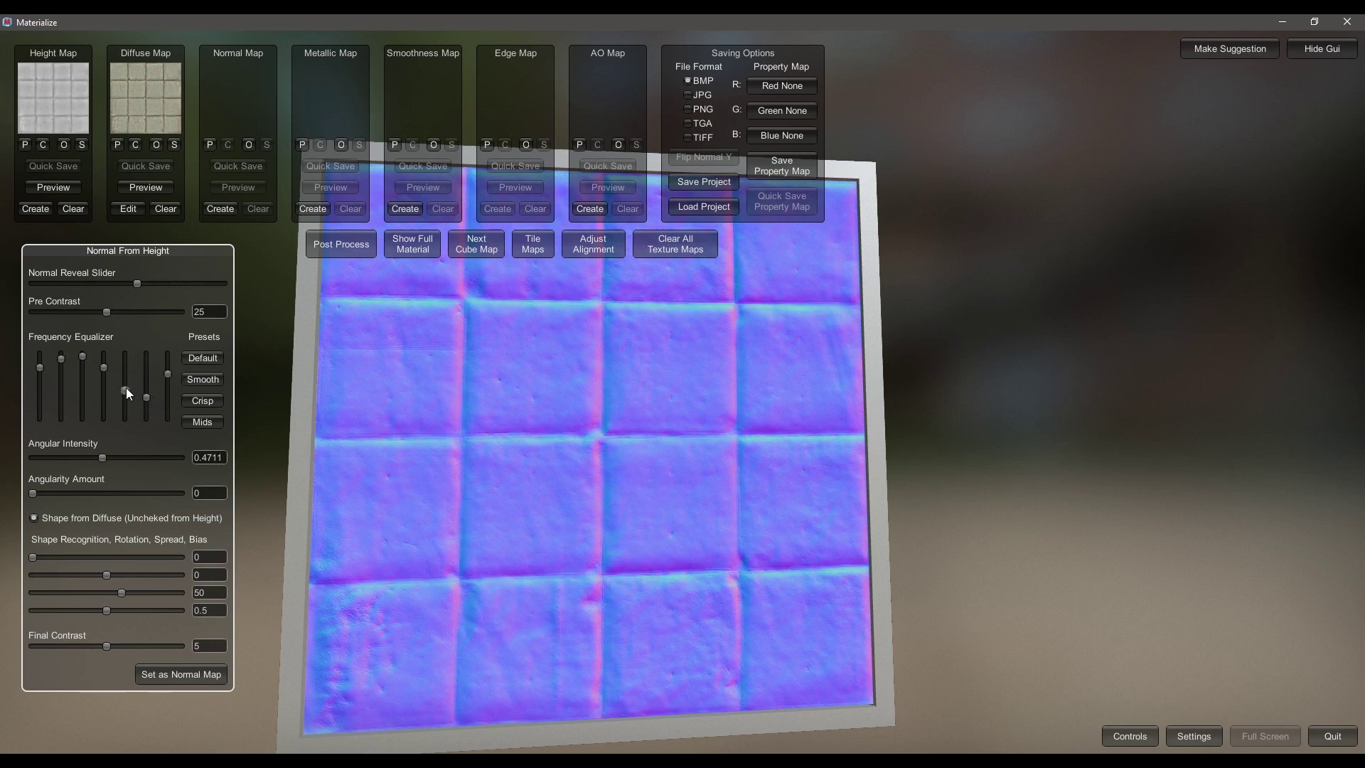
{"action": "left_click_drag", "start_coordinate": [123, 409], "coordinate": [130, 387]}
{"action": "mouse_move", "coordinate": [94, 364]}
{"action": "left_mouse_down"}
{"action": "mouse_move", "coordinate": [92, 394]}
{"action": "mouse_move", "coordinate": [102, 356]}
{"action": "left_mouse_up"}
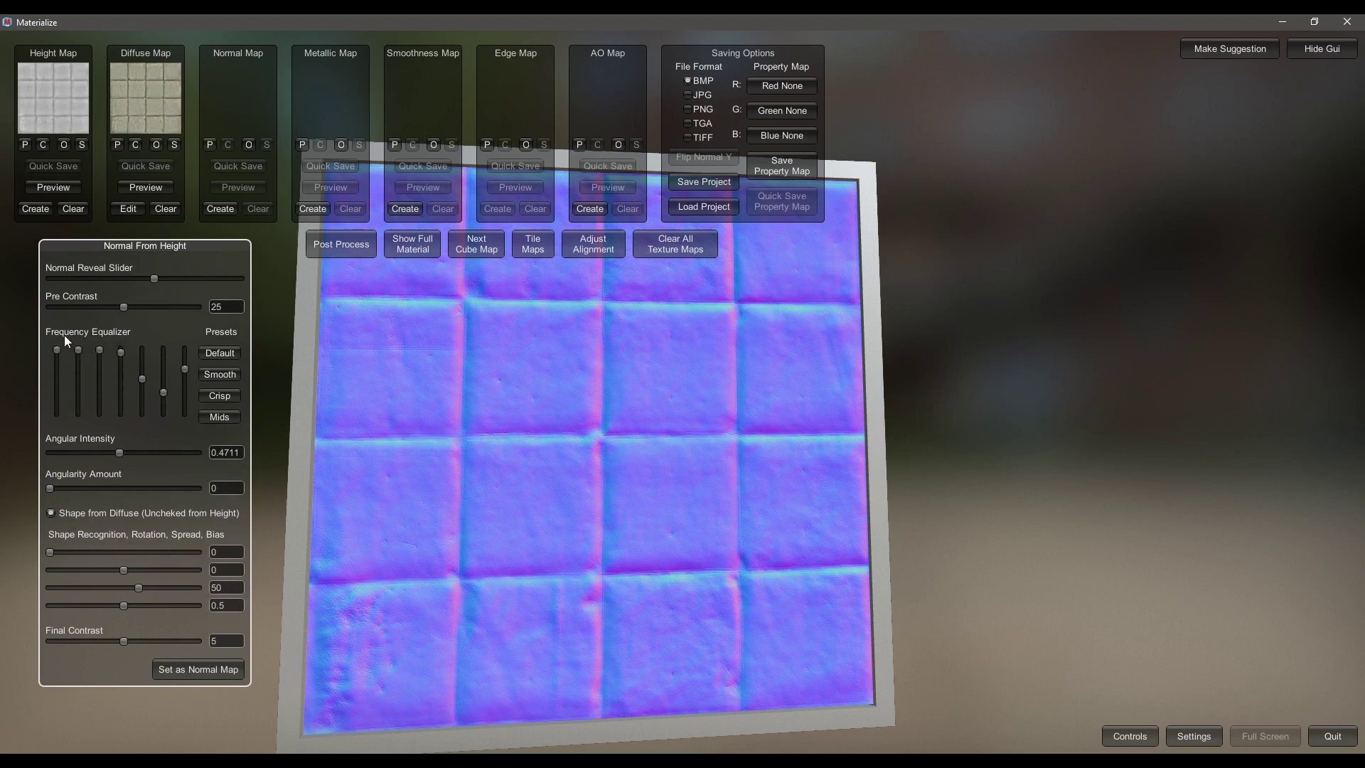
{"action": "mouse_move", "coordinate": [139, 588]}
{"action": "left_mouse_down"}
{"action": "mouse_move", "coordinate": [153, 570]}
{"action": "mouse_move", "coordinate": [128, 570]}
{"action": "mouse_move", "coordinate": [135, 605]}
{"action": "left_mouse_up"}
{"action": "left_click_drag", "start_coordinate": [122, 458], "coordinate": [112, 464]}
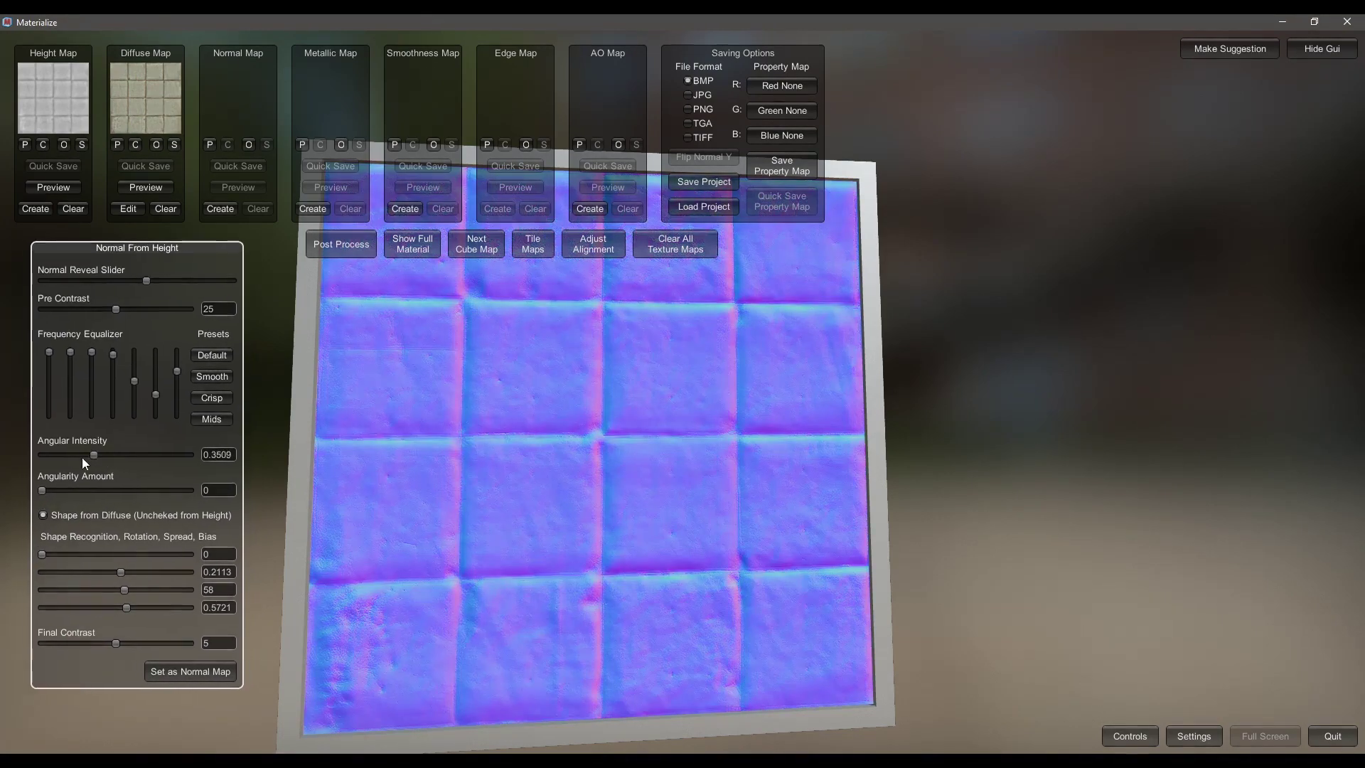
Step: Refine the last, sixth and second frequency bands, with the second at maximum, and set the result as the normal map
{"action": "mouse_move", "coordinate": [179, 373]}
{"action": "left_mouse_down"}
{"action": "mouse_move", "coordinate": [177, 411]}
{"action": "mouse_move", "coordinate": [180, 378]}
{"action": "left_mouse_up"}
{"action": "left_click_drag", "start_coordinate": [177, 405], "coordinate": [180, 399]}
{"action": "left_click_drag", "start_coordinate": [163, 353], "coordinate": [165, 364]}
{"action": "left_click_drag", "start_coordinate": [155, 395], "coordinate": [155, 376]}
{"action": "left_click_drag", "start_coordinate": [75, 361], "coordinate": [87, 344]}
{"action": "left_click", "coordinate": [192, 672]}
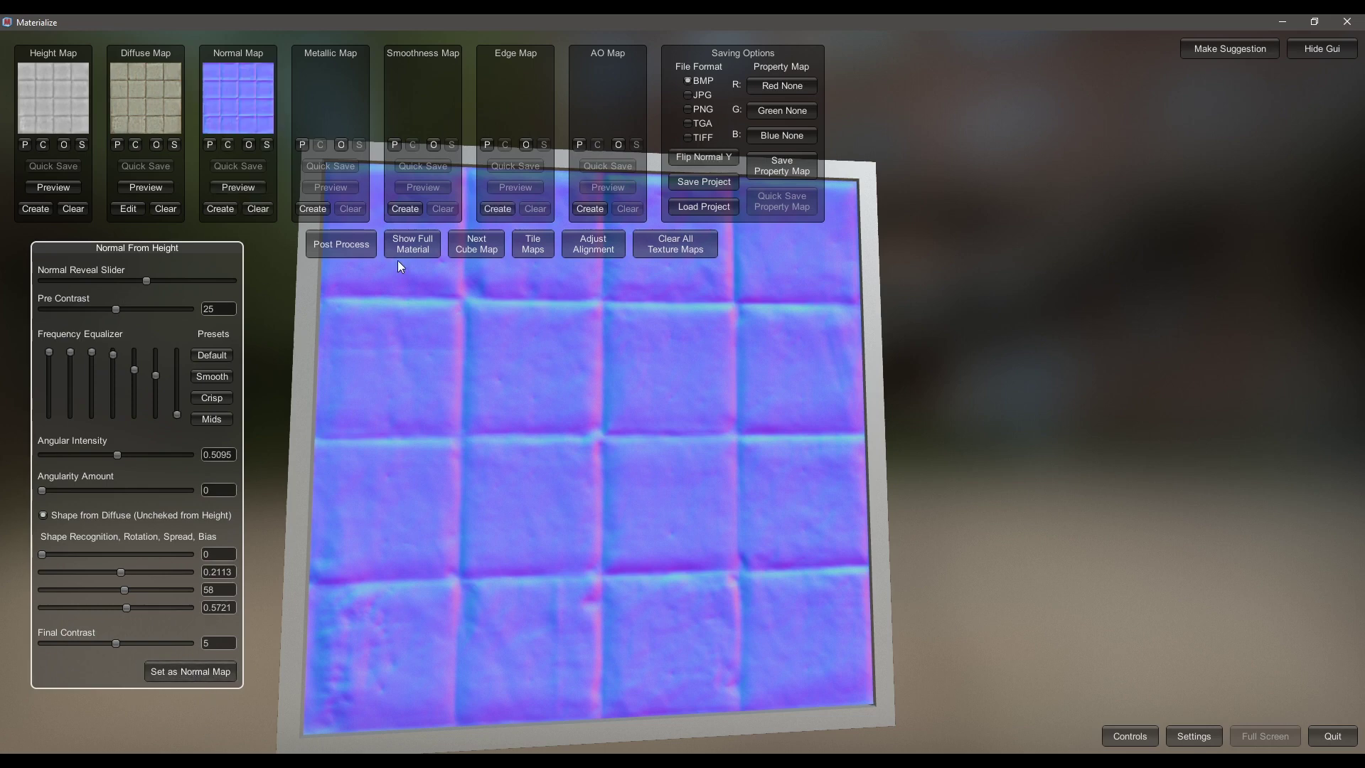
Step: Show the full material with the new normal map and tilt the tile plane back in perspective
{"action": "left_click", "coordinate": [420, 246]}
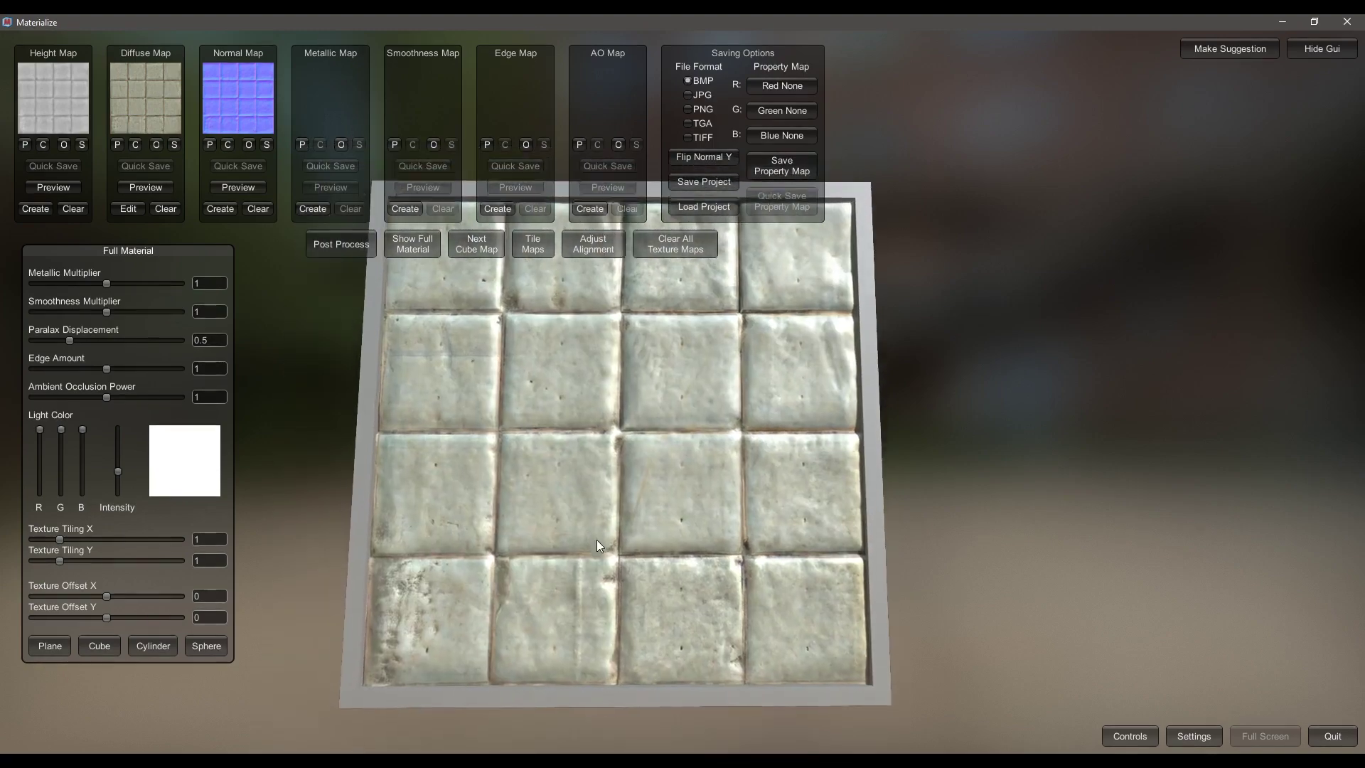
{"action": "left_click_drag", "start_coordinate": [596, 540], "coordinate": [540, 398]}
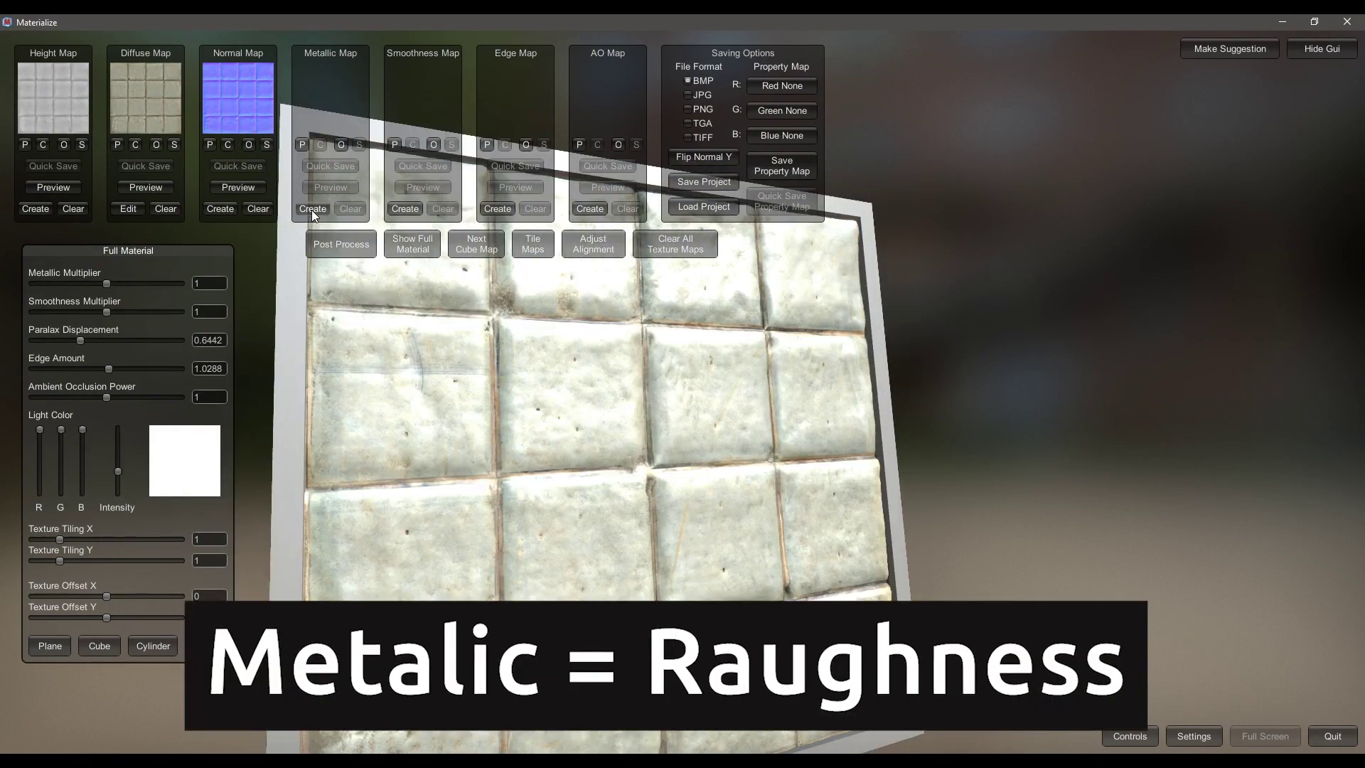
Step: Create the metallic map from the diffuse with overlay blur 47, higher low threshold, and stronger high-pass overlay
{"action": "left_click", "coordinate": [311, 209]}
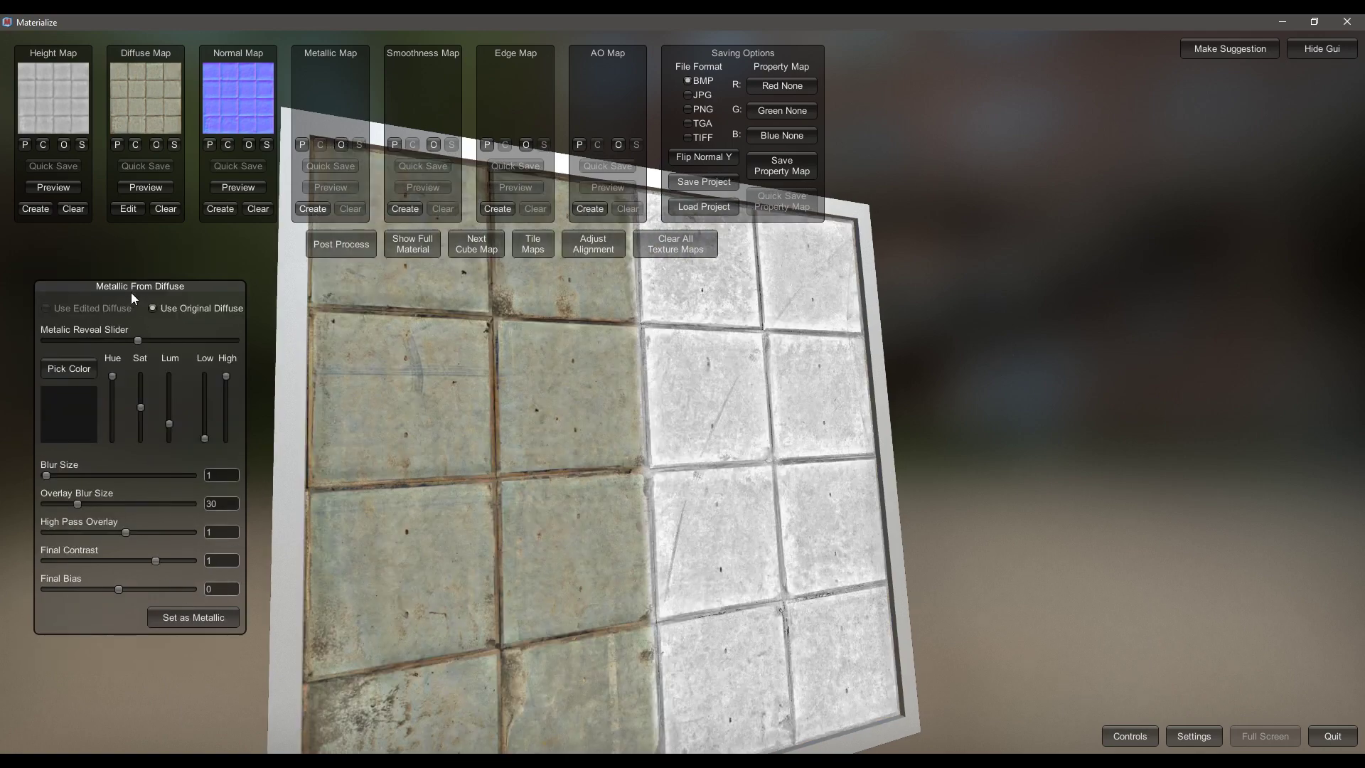
{"action": "left_click_drag", "start_coordinate": [131, 293], "coordinate": [154, 286]}
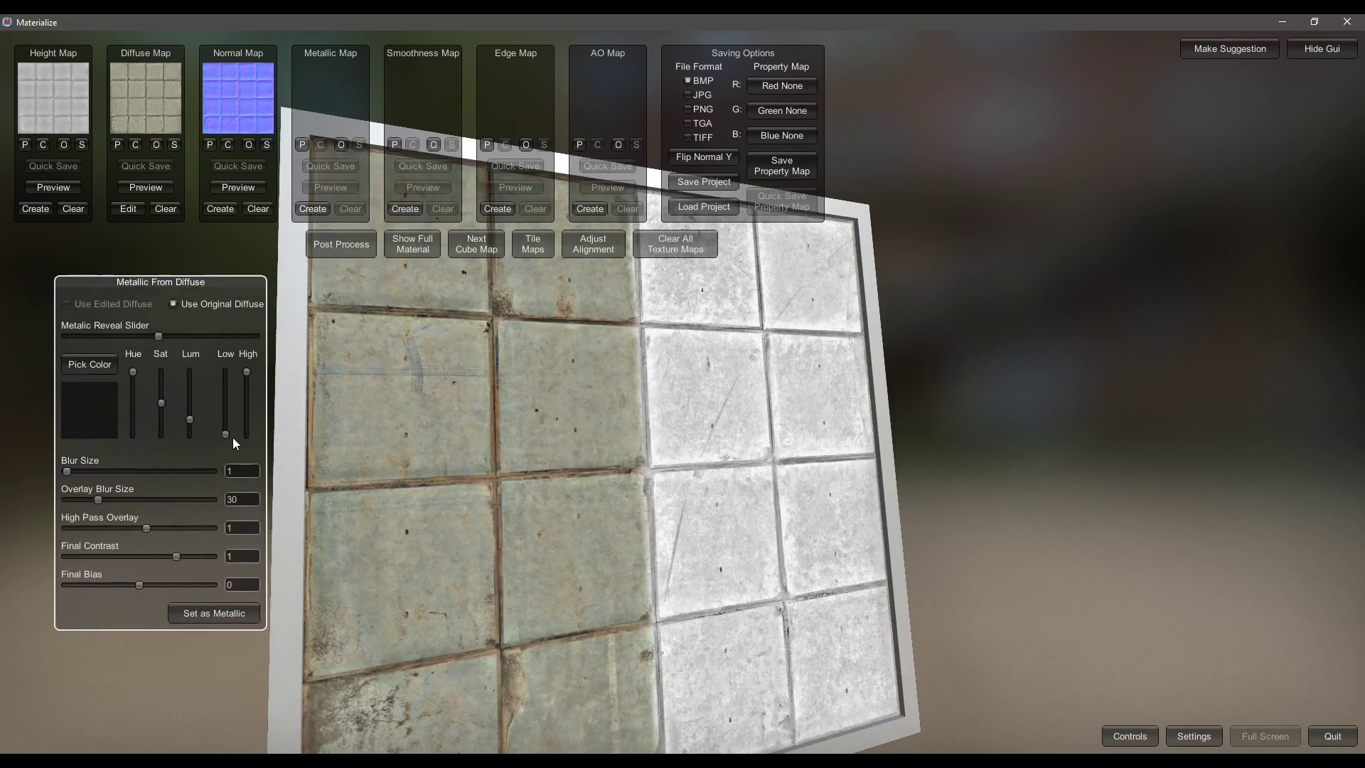
{"action": "left_click_drag", "start_coordinate": [98, 500], "coordinate": [117, 500]}
{"action": "left_click_drag", "start_coordinate": [227, 429], "coordinate": [229, 395]}
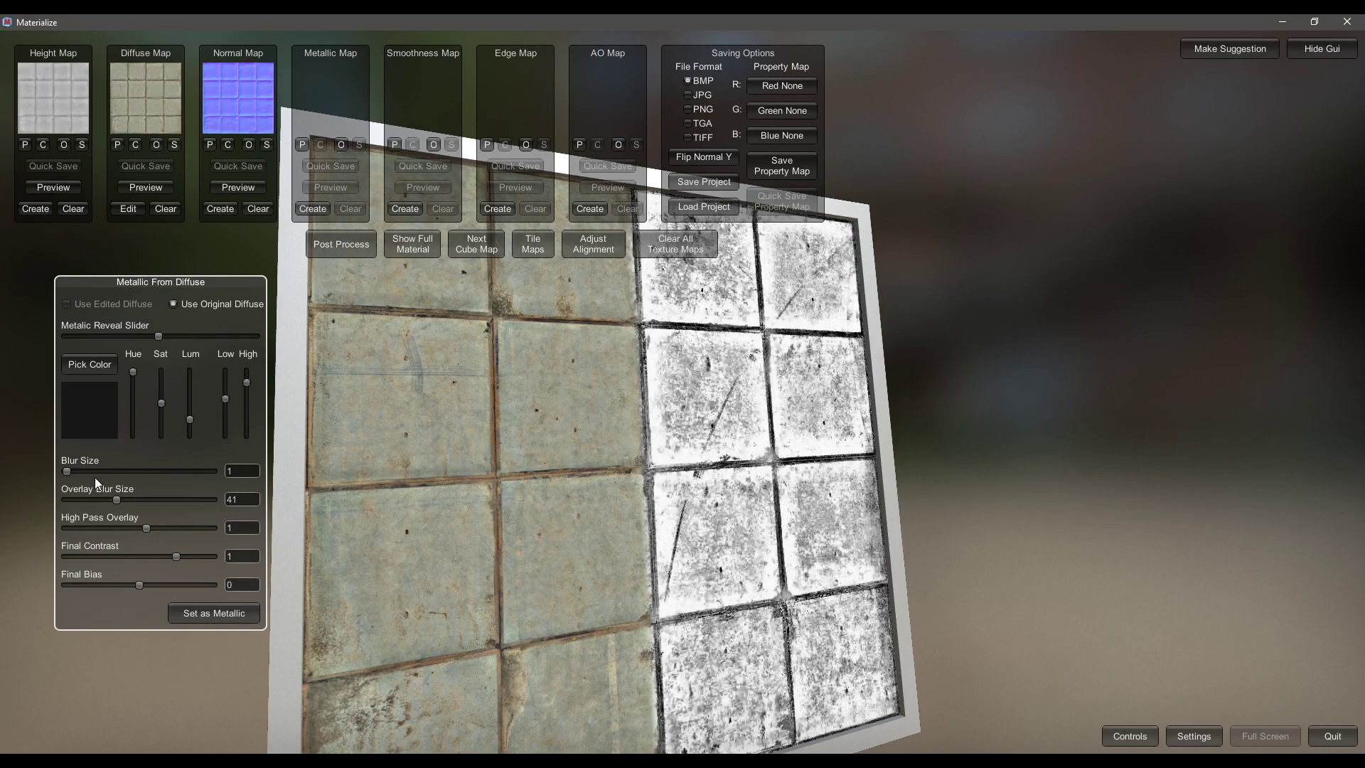
{"action": "left_click_drag", "start_coordinate": [116, 499], "coordinate": [74, 472]}
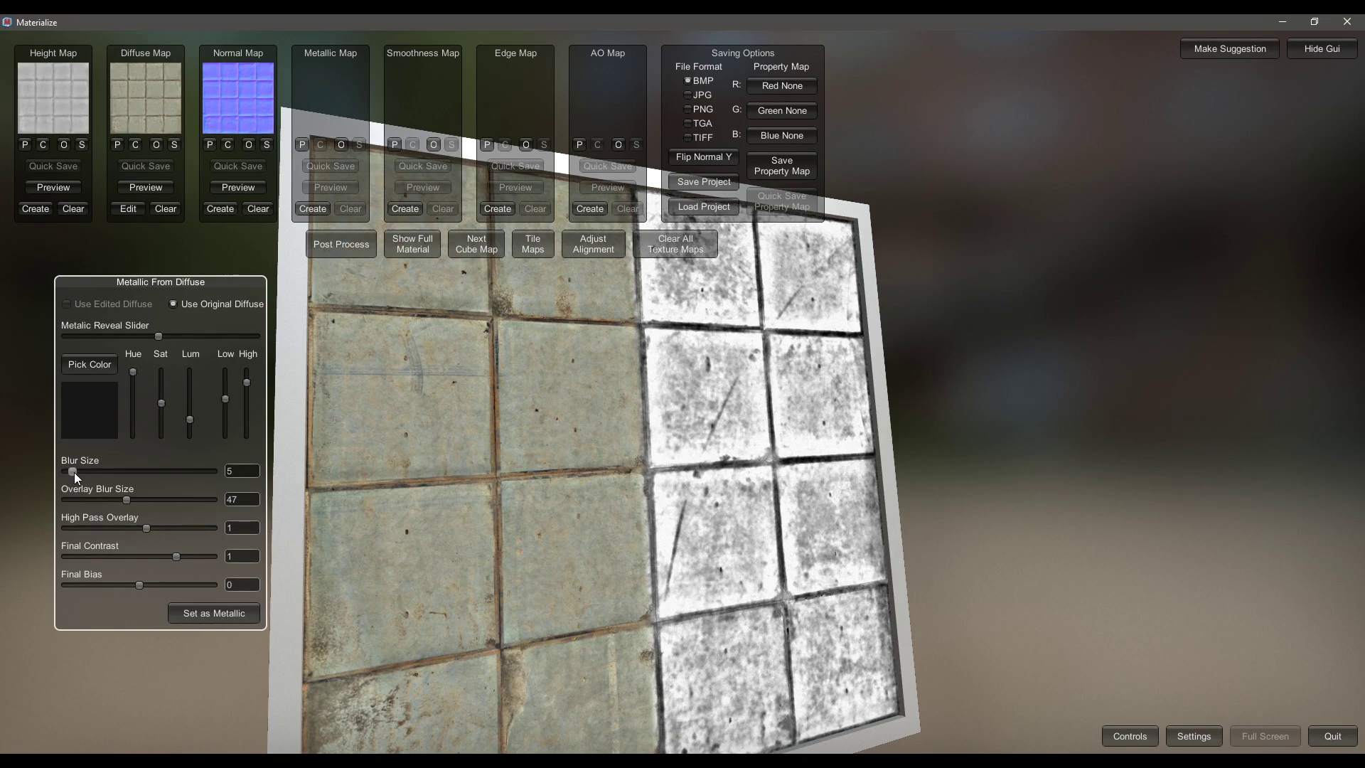
{"action": "left_click_drag", "start_coordinate": [148, 524], "coordinate": [152, 556]}
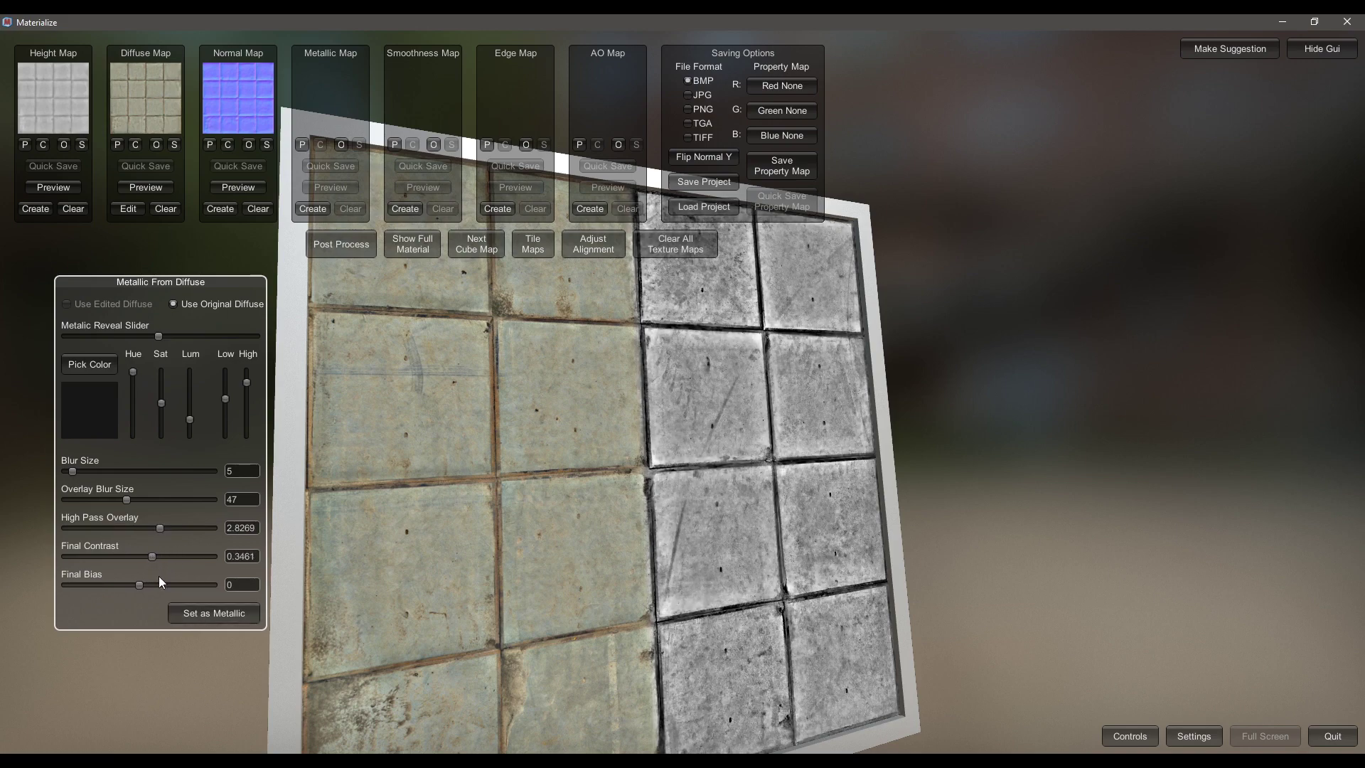
{"action": "left_click", "coordinate": [203, 615]}
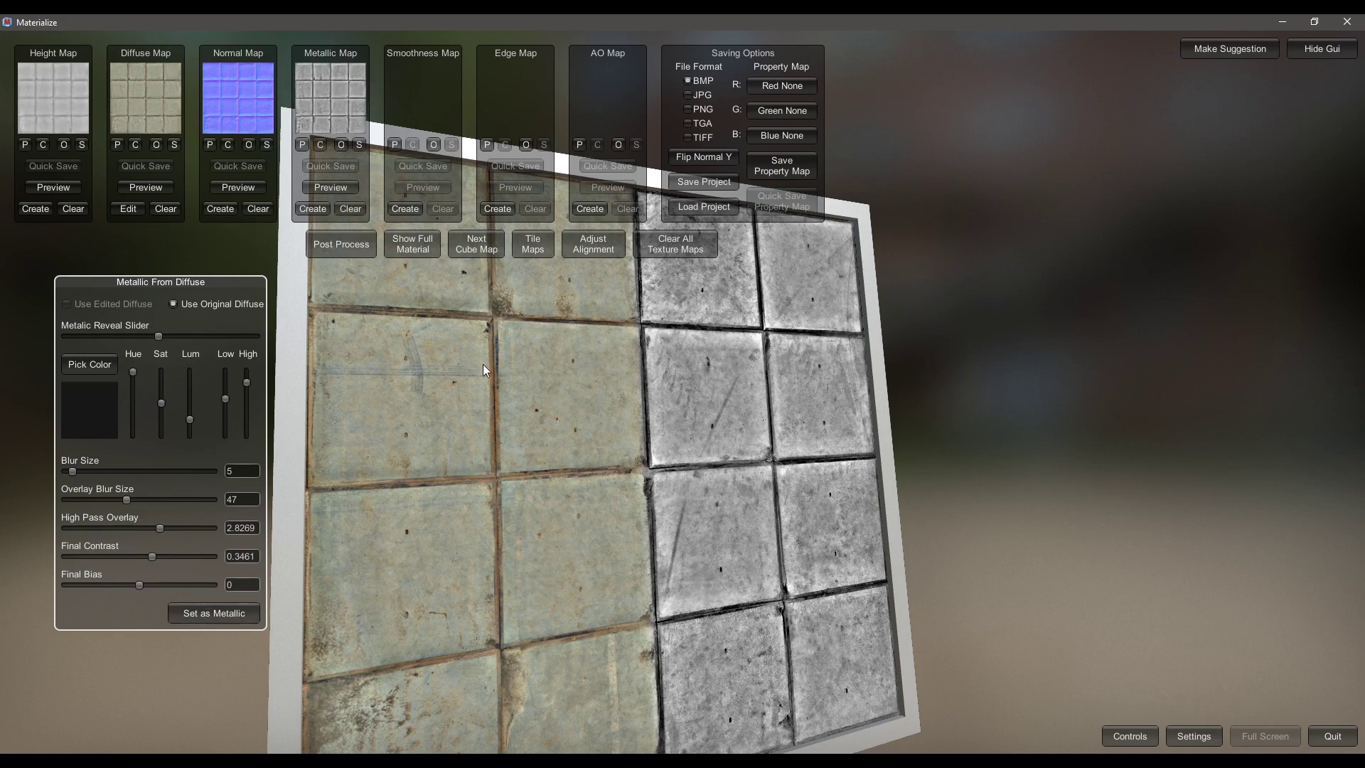
Step: Preview the full shaded material, cycling environments until the blue-sky cube map shows
{"action": "left_click", "coordinate": [419, 251]}
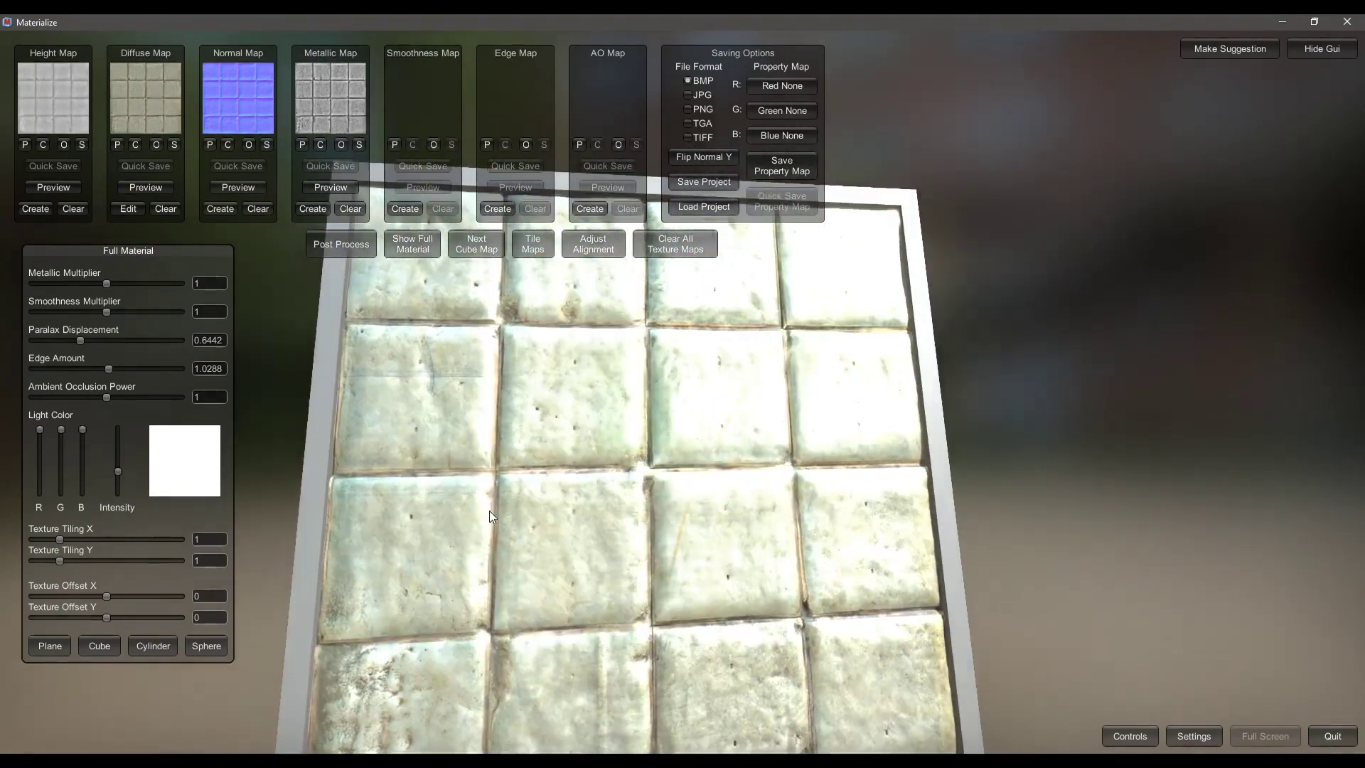
{"action": "left_click", "coordinate": [476, 248]}
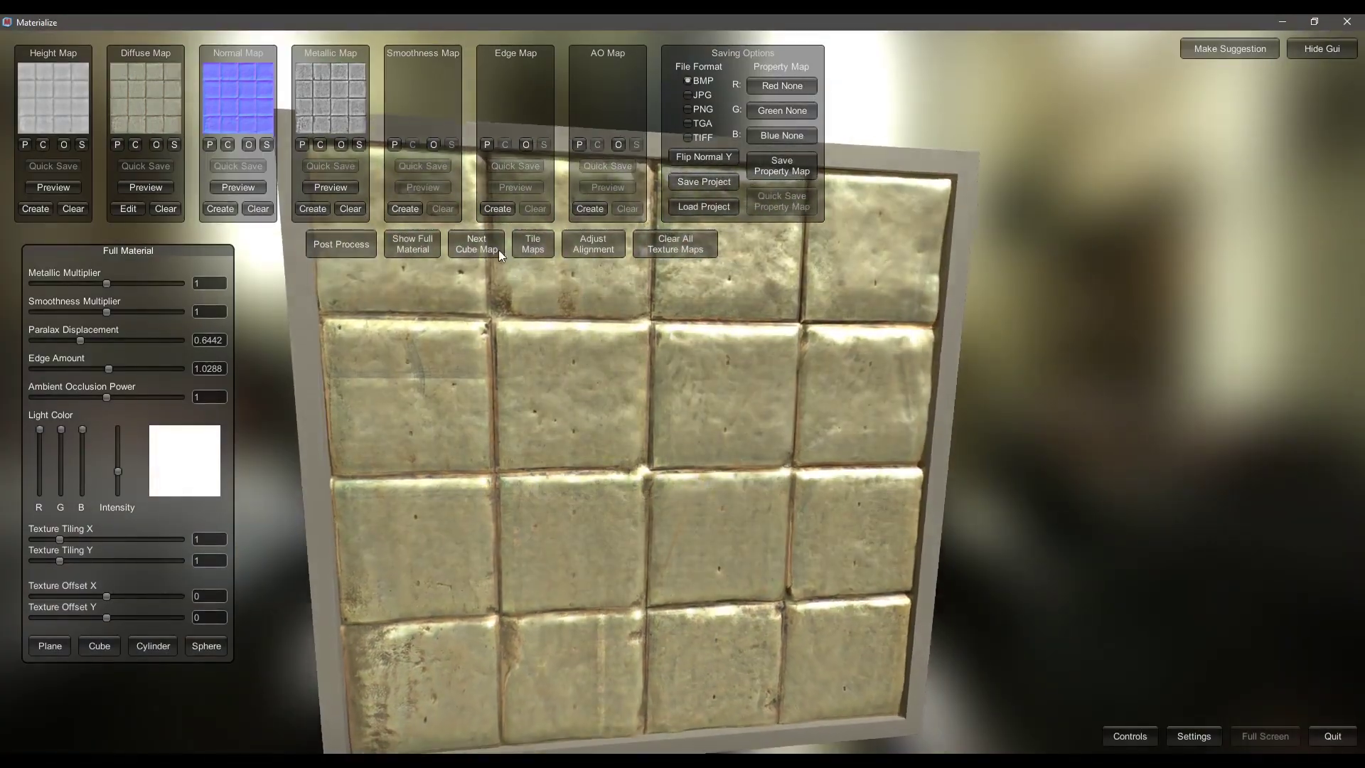
{"action": "left_click", "coordinate": [479, 245]}
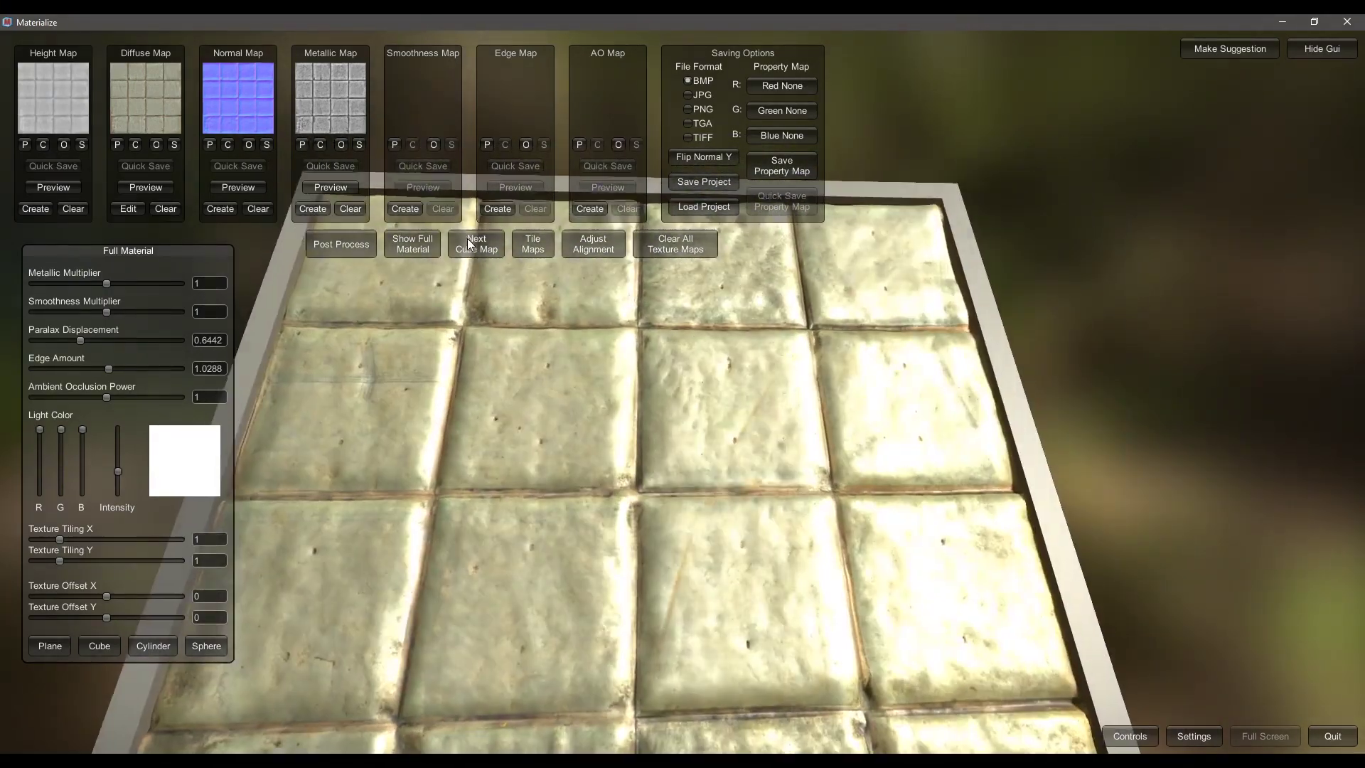
{"action": "left_click", "coordinate": [469, 243]}
{"action": "left_click", "coordinate": [490, 243]}
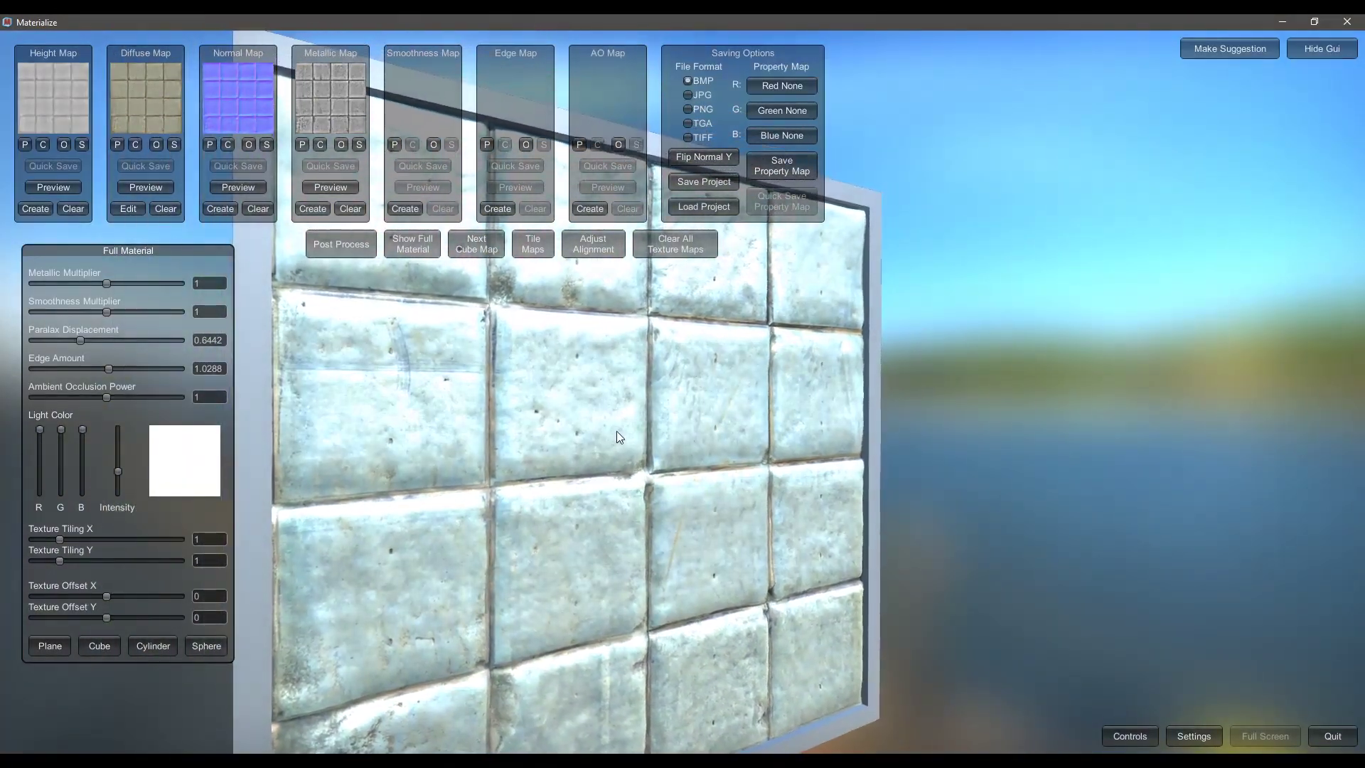
Step: Rework the metallic map: higher contrast, final bias 0.0721, overlay blur 42, and high threshold at maximum
{"action": "left_click", "coordinate": [313, 208]}
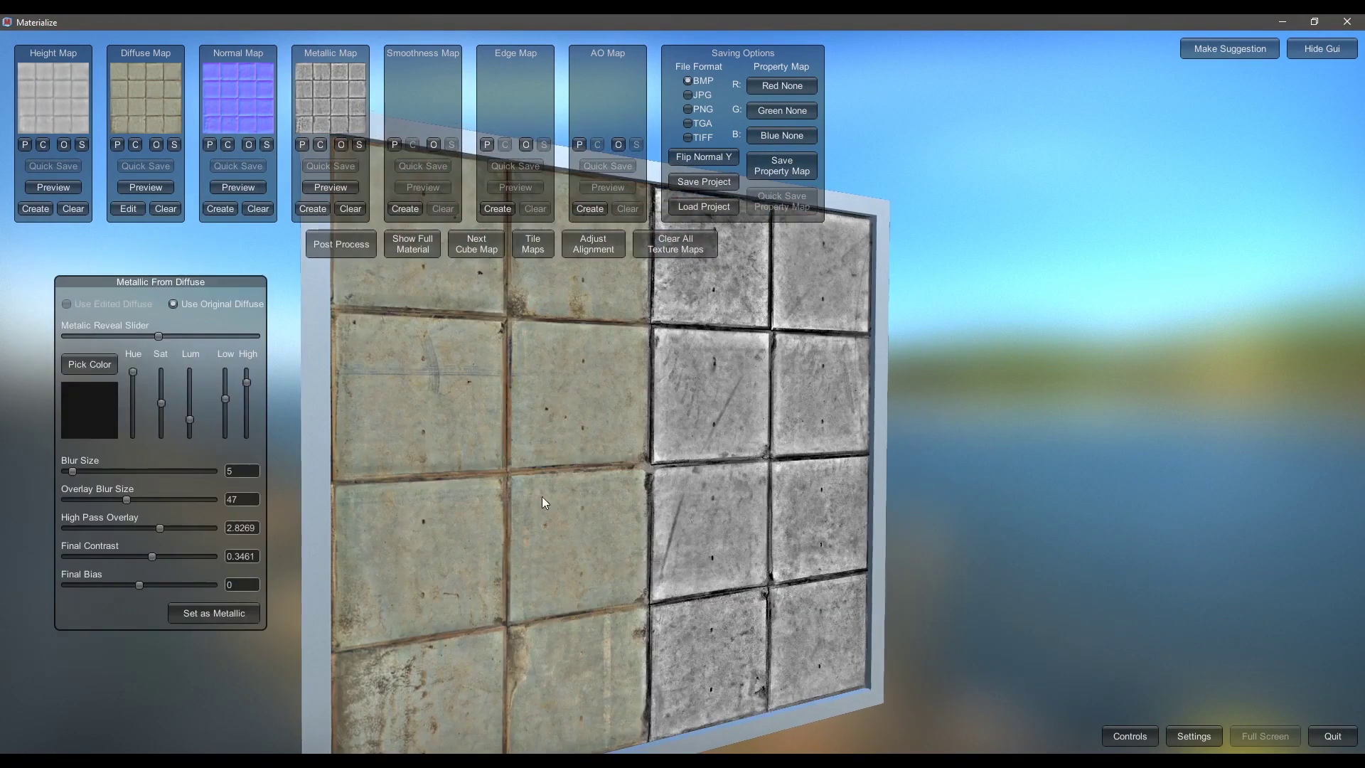
{"action": "left_click_drag", "start_coordinate": [160, 529], "coordinate": [157, 529]}
{"action": "left_click", "coordinate": [165, 558]}
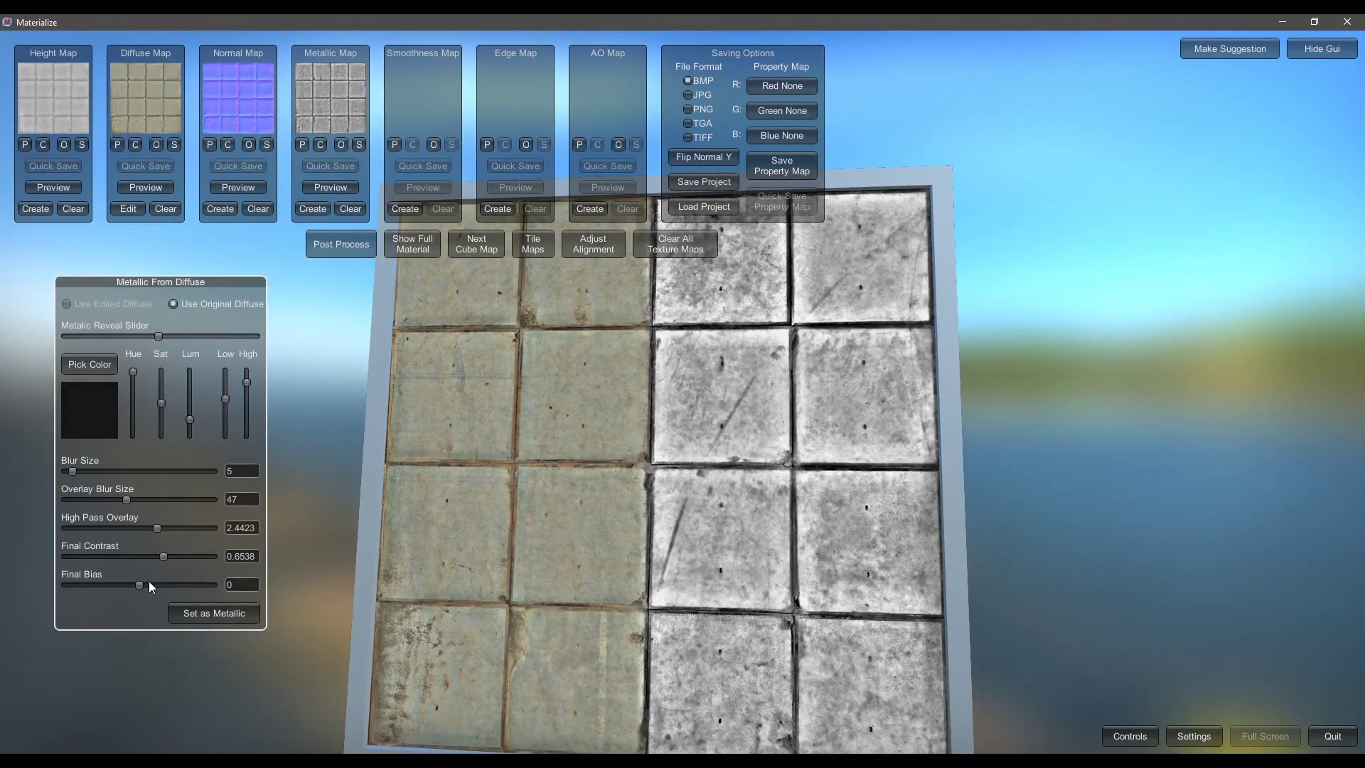
{"action": "left_click", "coordinate": [150, 583]}
{"action": "left_click_drag", "start_coordinate": [130, 501], "coordinate": [122, 501]}
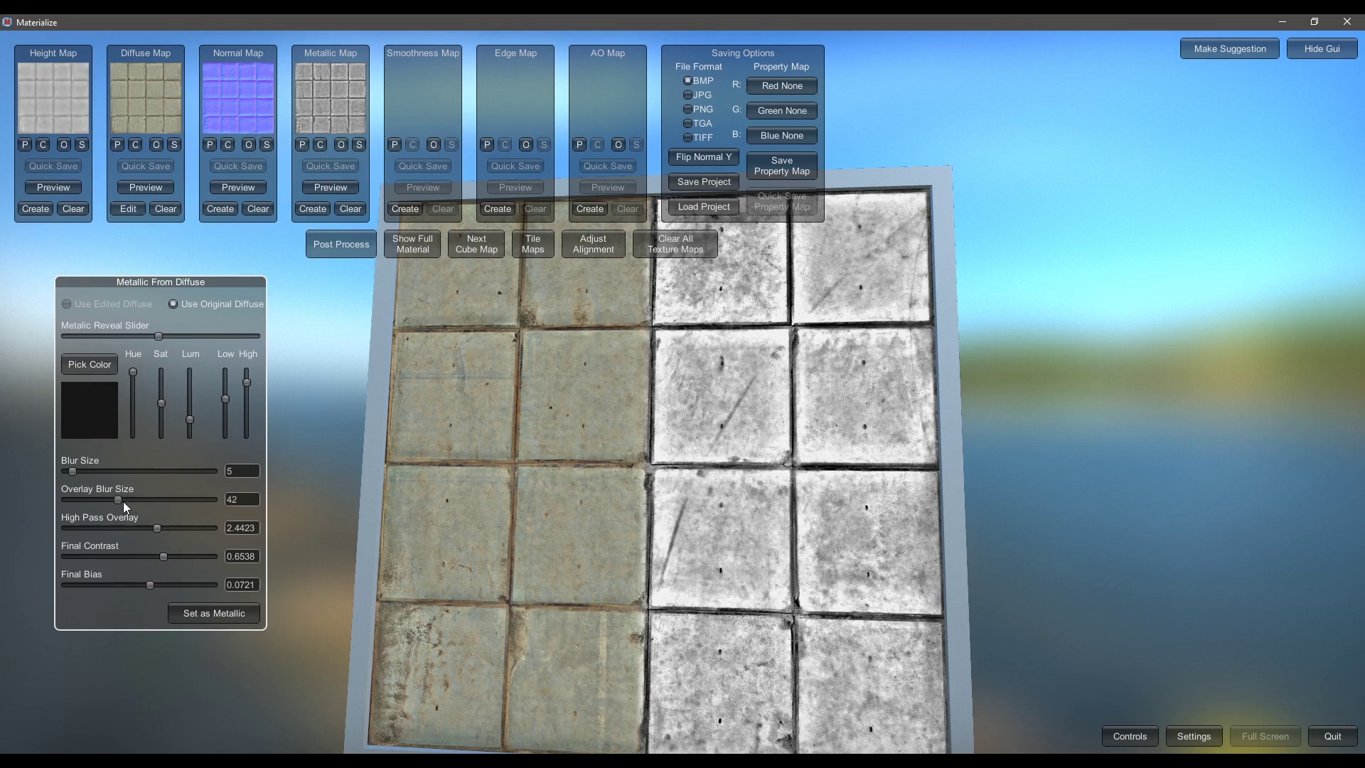
{"action": "left_click", "coordinate": [78, 472]}
{"action": "left_click_drag", "start_coordinate": [241, 395], "coordinate": [254, 369]}
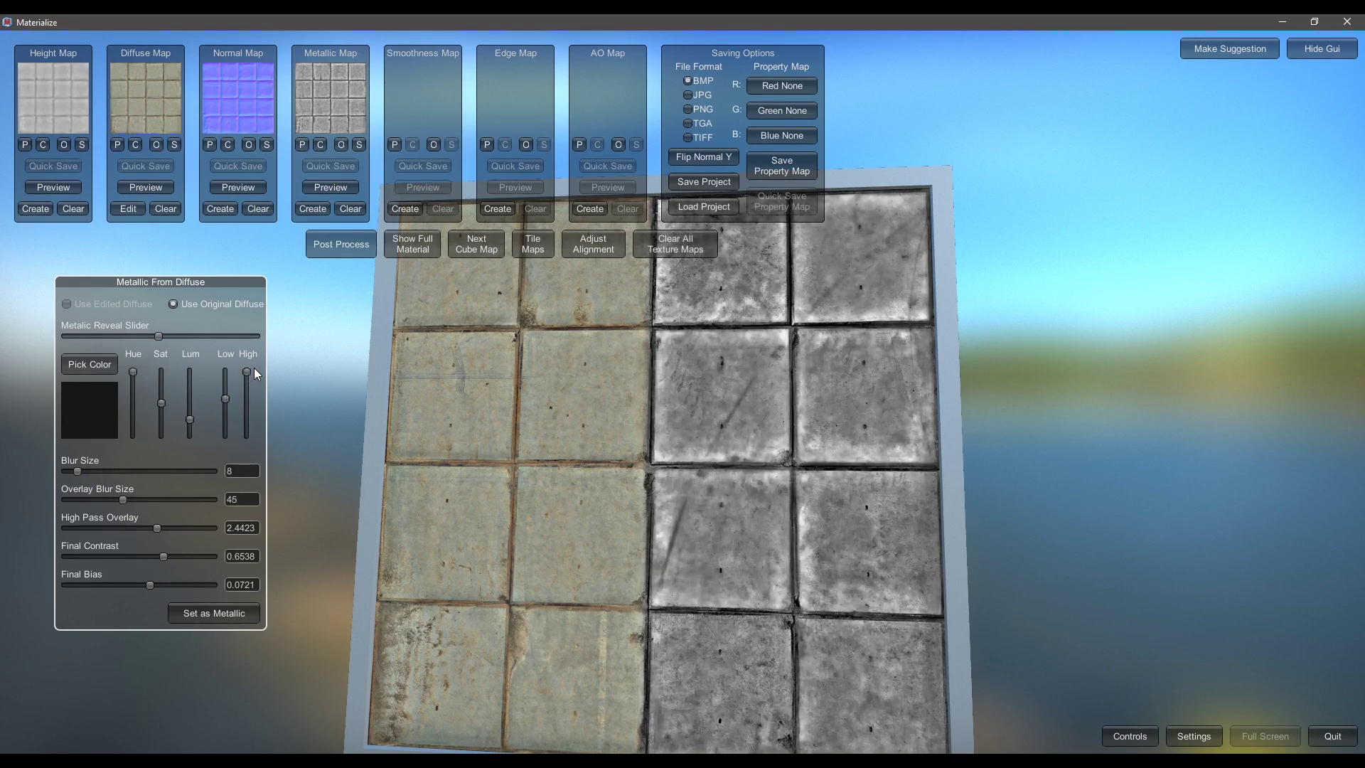
{"action": "left_click", "coordinate": [229, 606]}
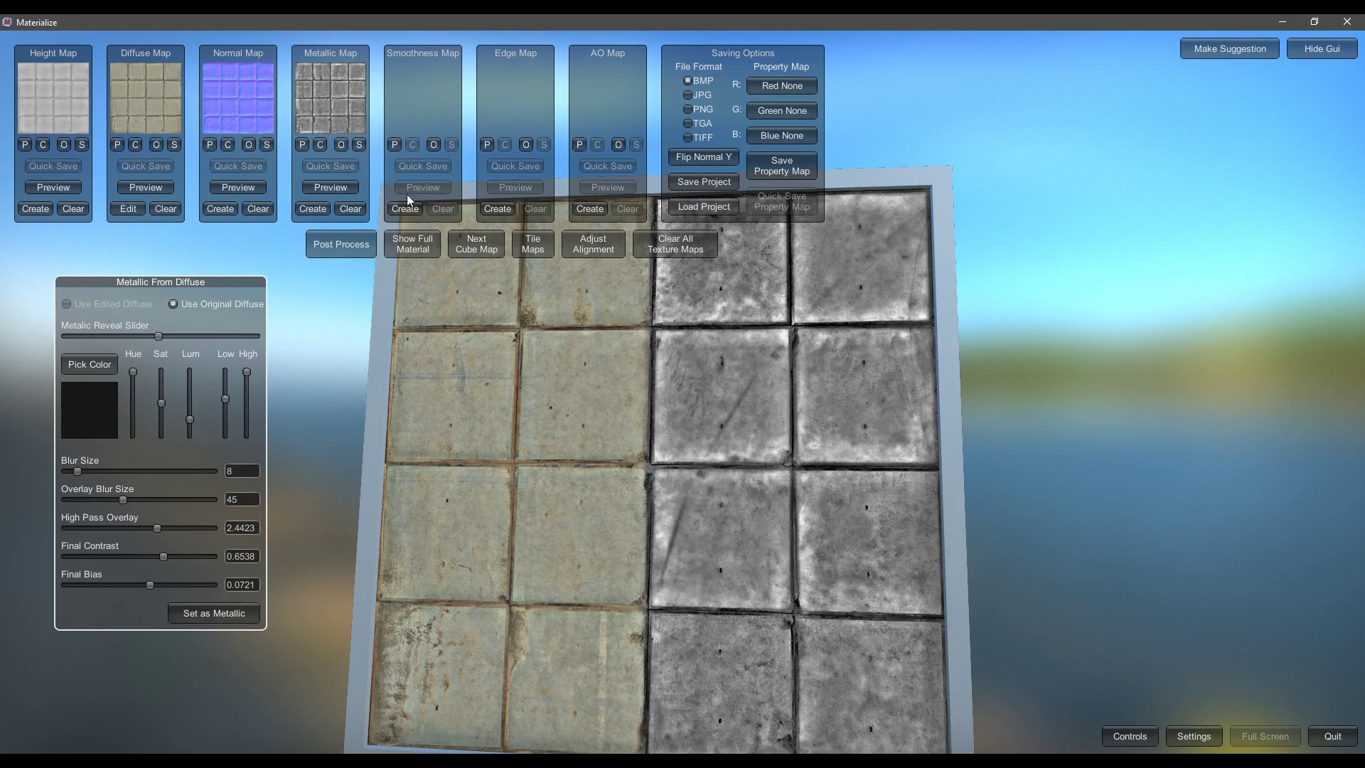
Step: Preview the full material from new angles under a dark grey environment
{"action": "left_click", "coordinate": [424, 249]}
{"action": "left_click_drag", "start_coordinate": [553, 371], "coordinate": [573, 452]}
{"action": "left_click", "coordinate": [477, 244]}
{"action": "left_click_drag", "start_coordinate": [604, 376], "coordinate": [615, 568]}
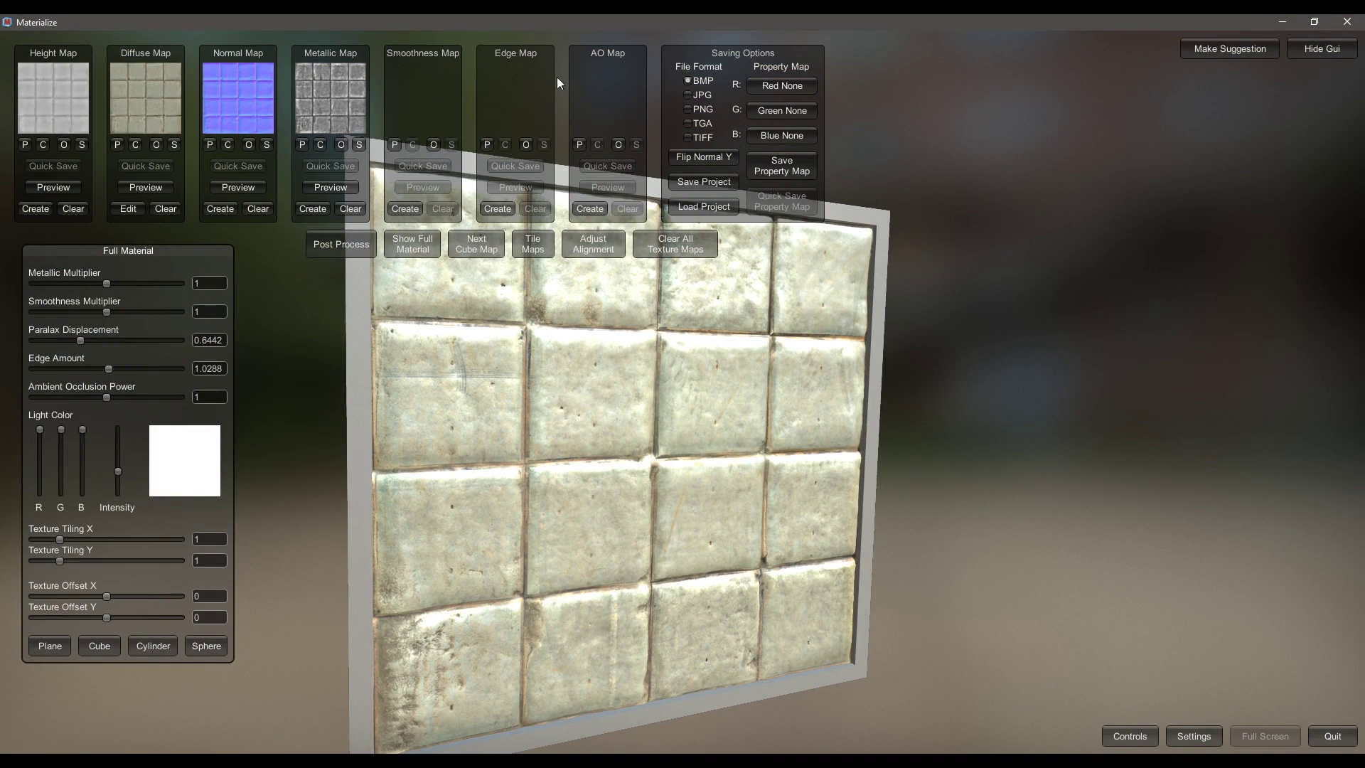
{"action": "left_click", "coordinate": [411, 208]}
Step: Build the smoothness map with higher base smoothness, adjusted blur sizes, final contrast 0.7115 and bias -0.067, then preview it
{"action": "left_click_drag", "start_coordinate": [718, 394], "coordinate": [701, 466]}
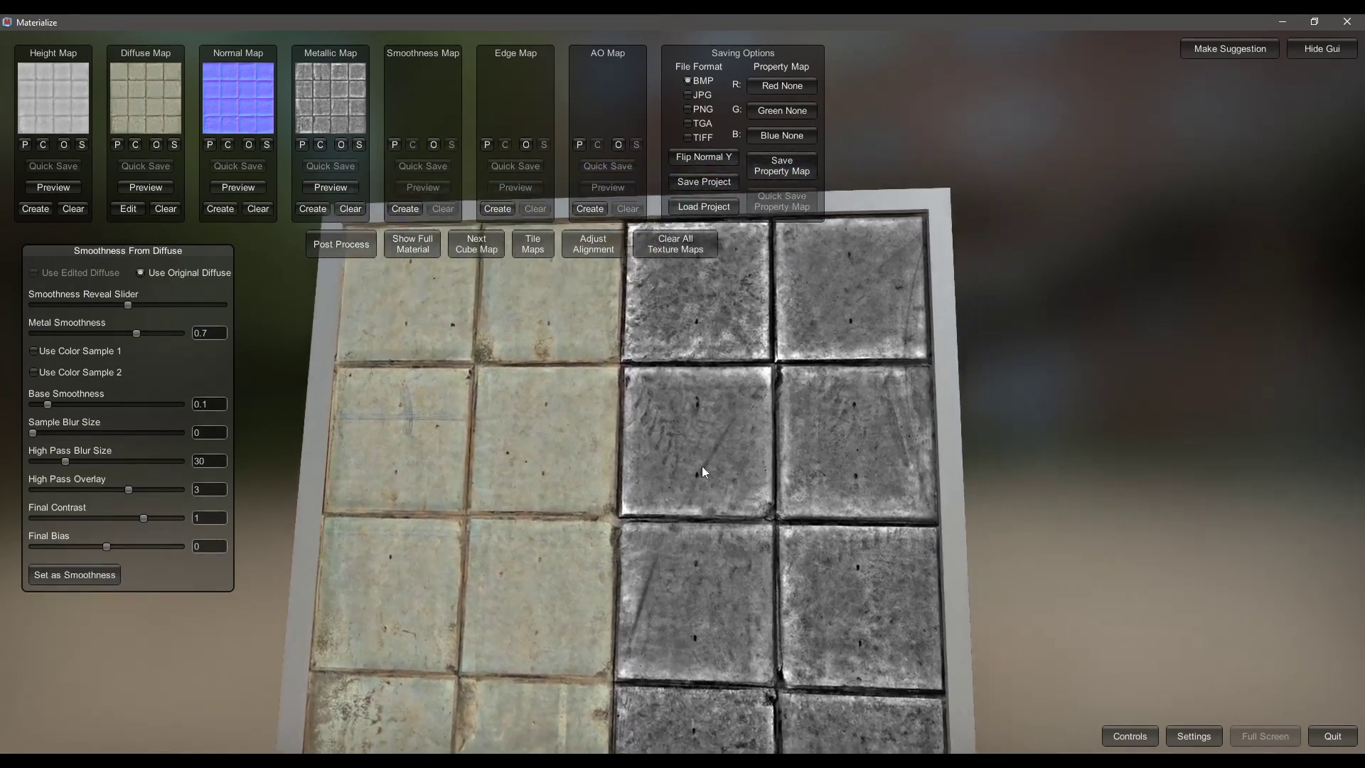
{"action": "left_click_drag", "start_coordinate": [135, 307], "coordinate": [124, 306]}
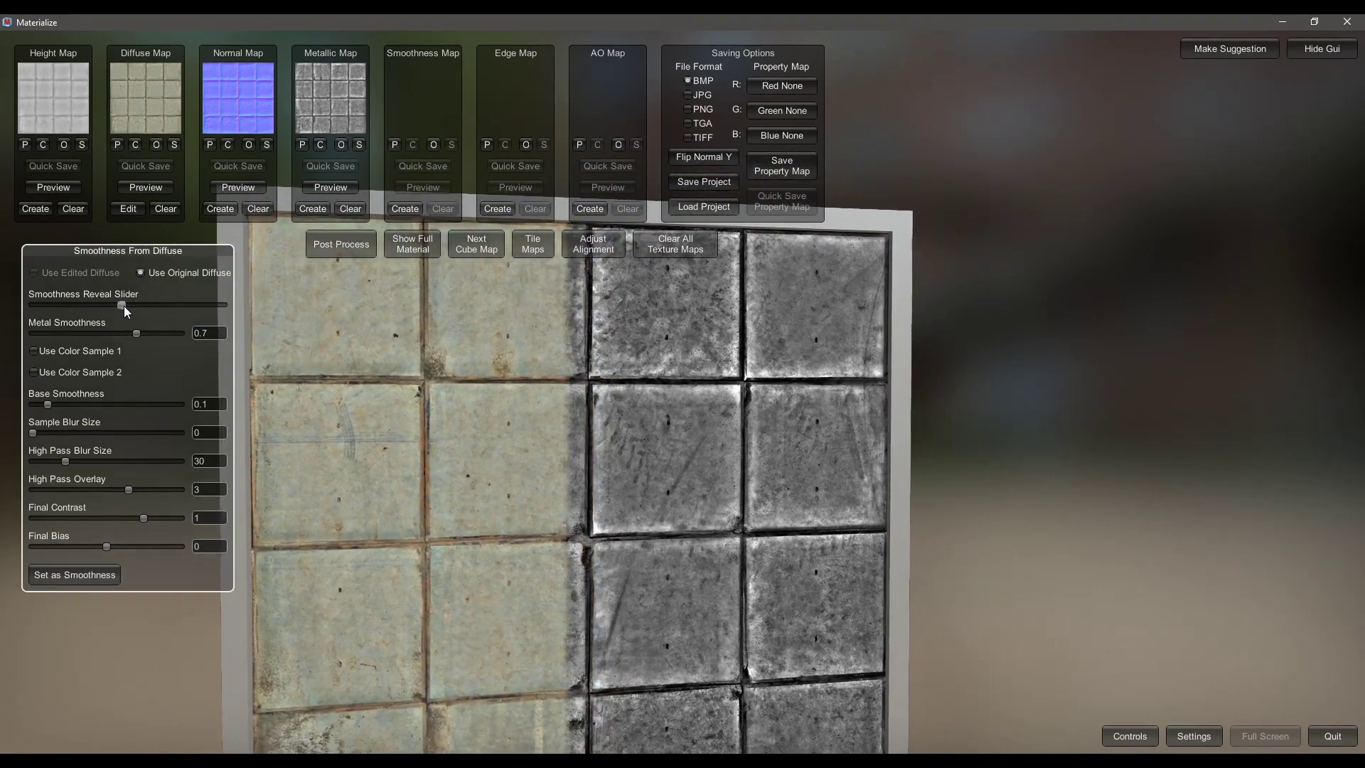
{"action": "left_click_drag", "start_coordinate": [66, 405], "coordinate": [58, 460]}
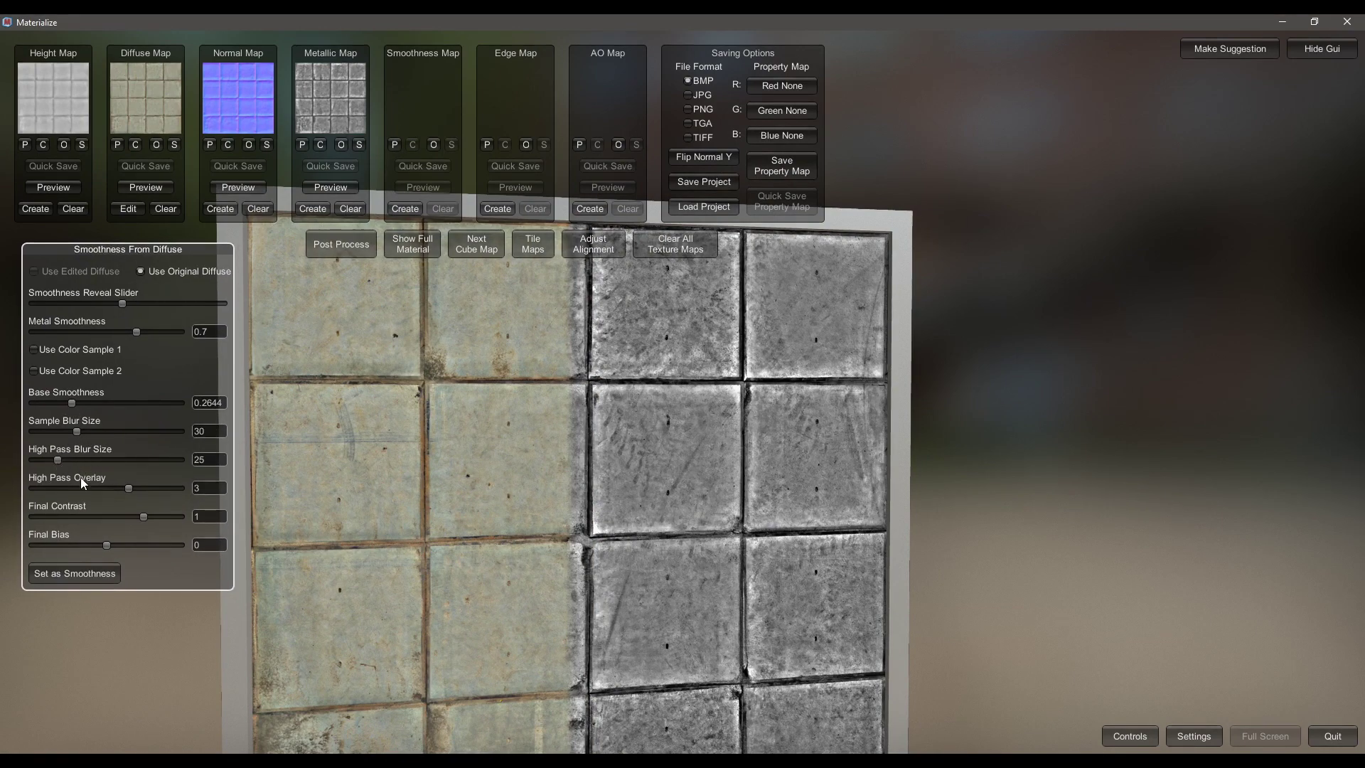
{"action": "left_click_drag", "start_coordinate": [129, 488], "coordinate": [97, 540]}
{"action": "left_click", "coordinate": [107, 573]}
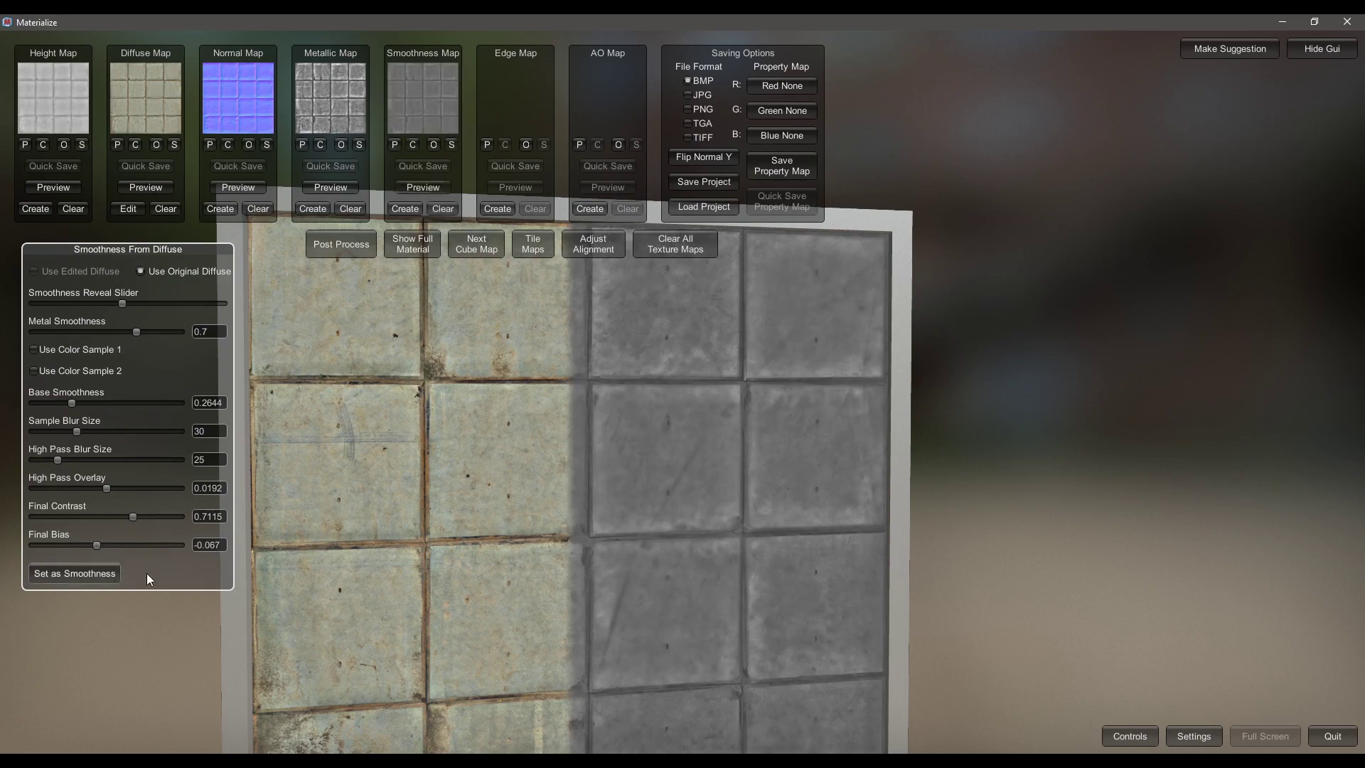
{"action": "left_click", "coordinate": [420, 249]}
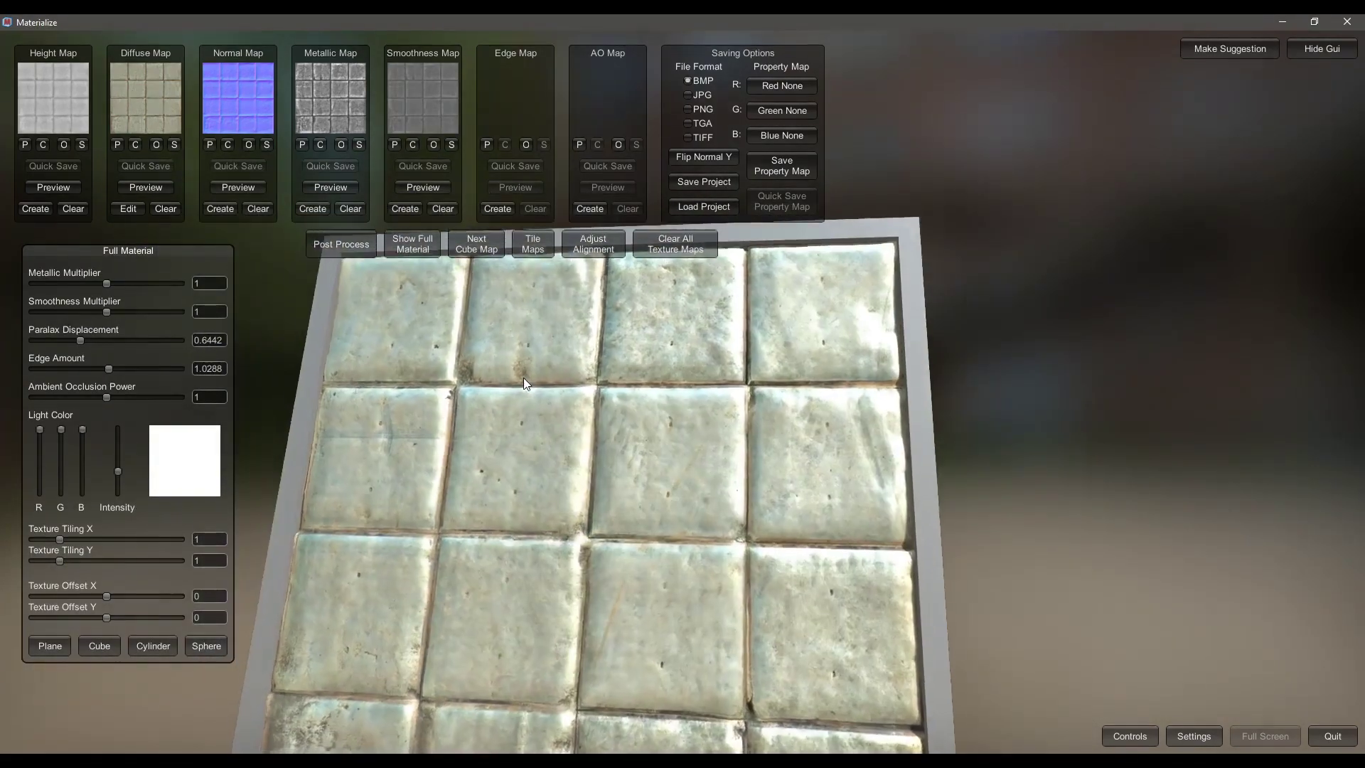
Step: Create an edge map from the normal using the Displace preset and adjusted pre contrast
{"action": "left_click_drag", "start_coordinate": [523, 377], "coordinate": [579, 418]}
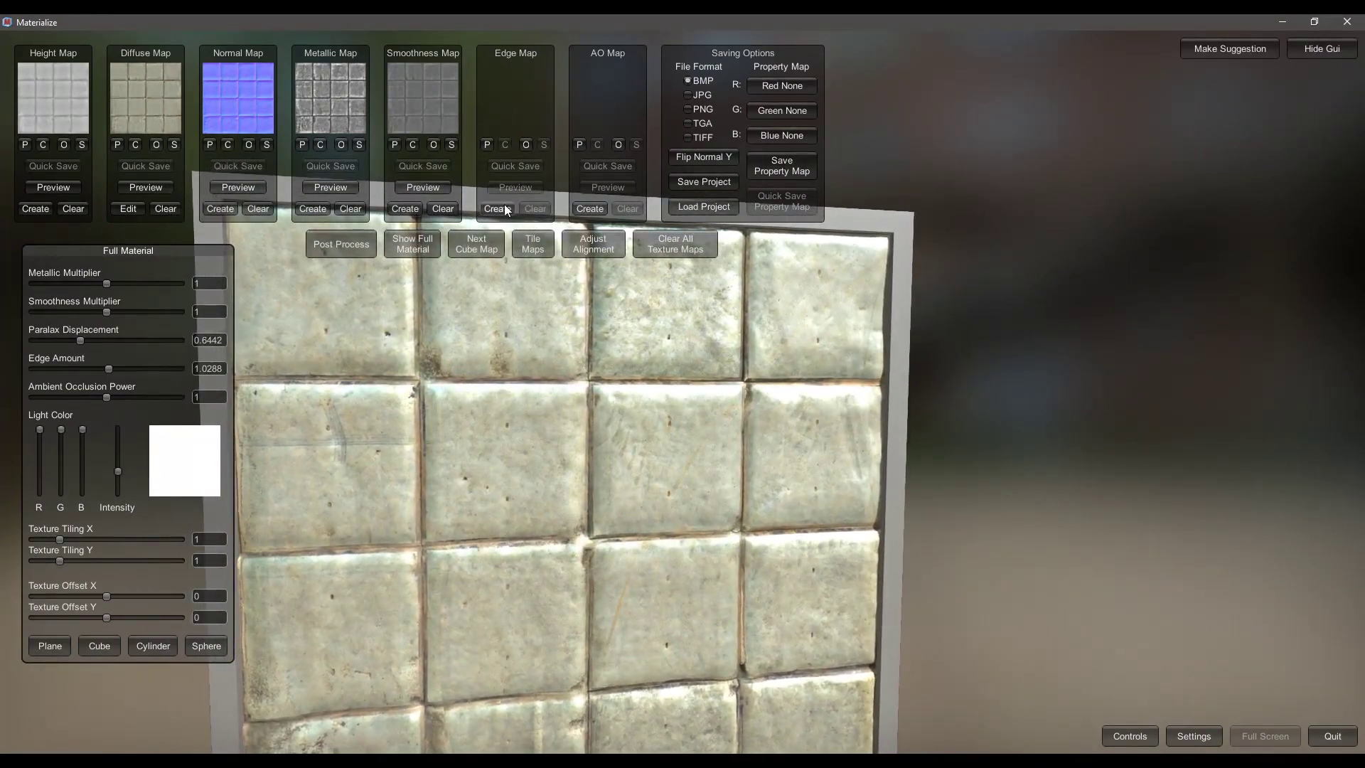
{"action": "left_click", "coordinate": [499, 208]}
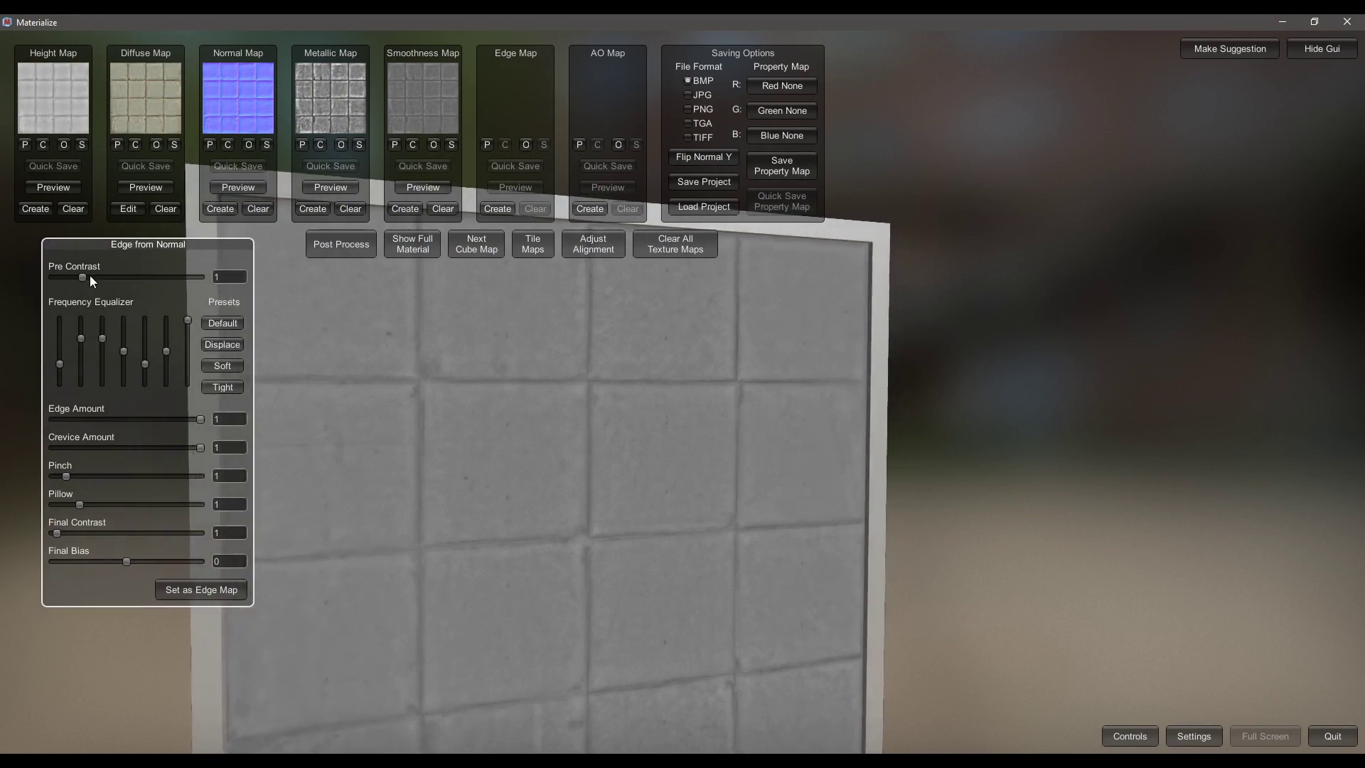
{"action": "left_click_drag", "start_coordinate": [89, 275], "coordinate": [152, 285]}
{"action": "left_click_drag", "start_coordinate": [142, 291], "coordinate": [122, 289]}
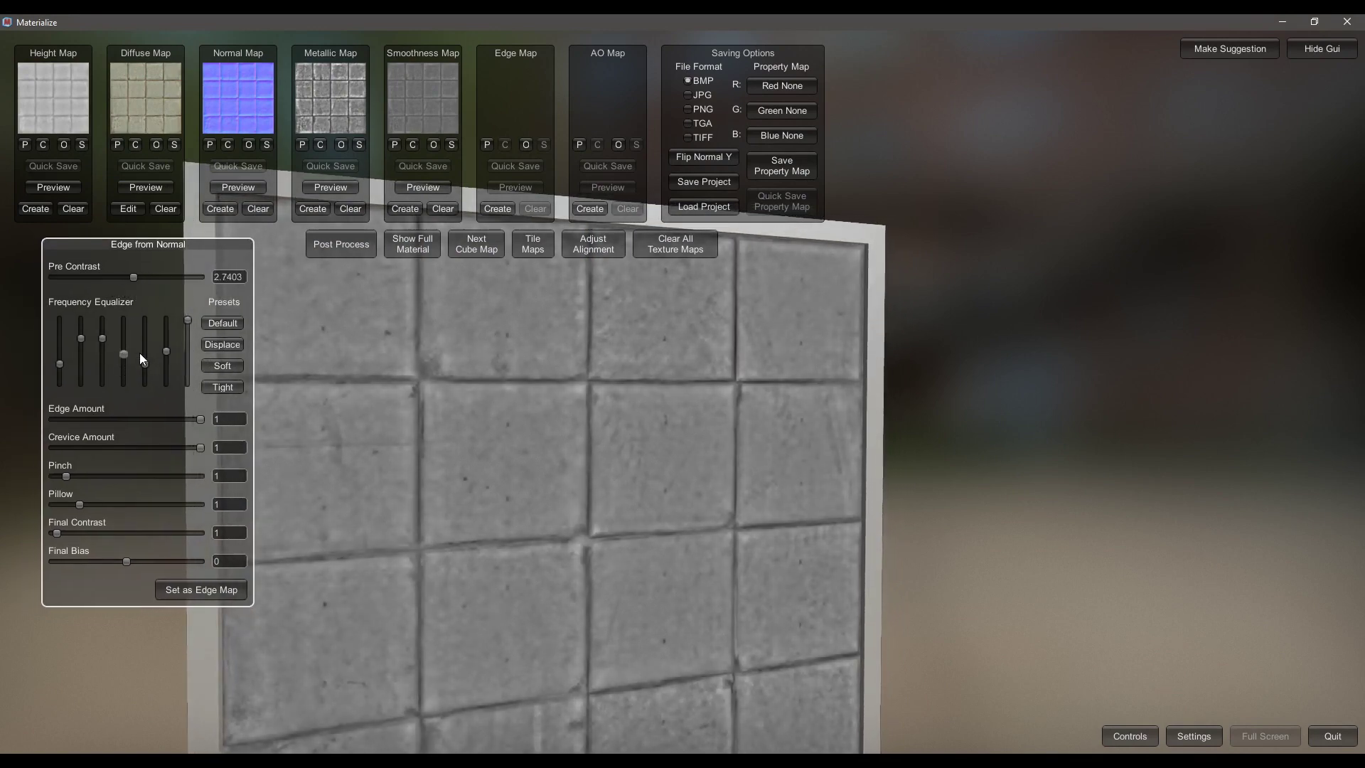
{"action": "left_click", "coordinate": [222, 345]}
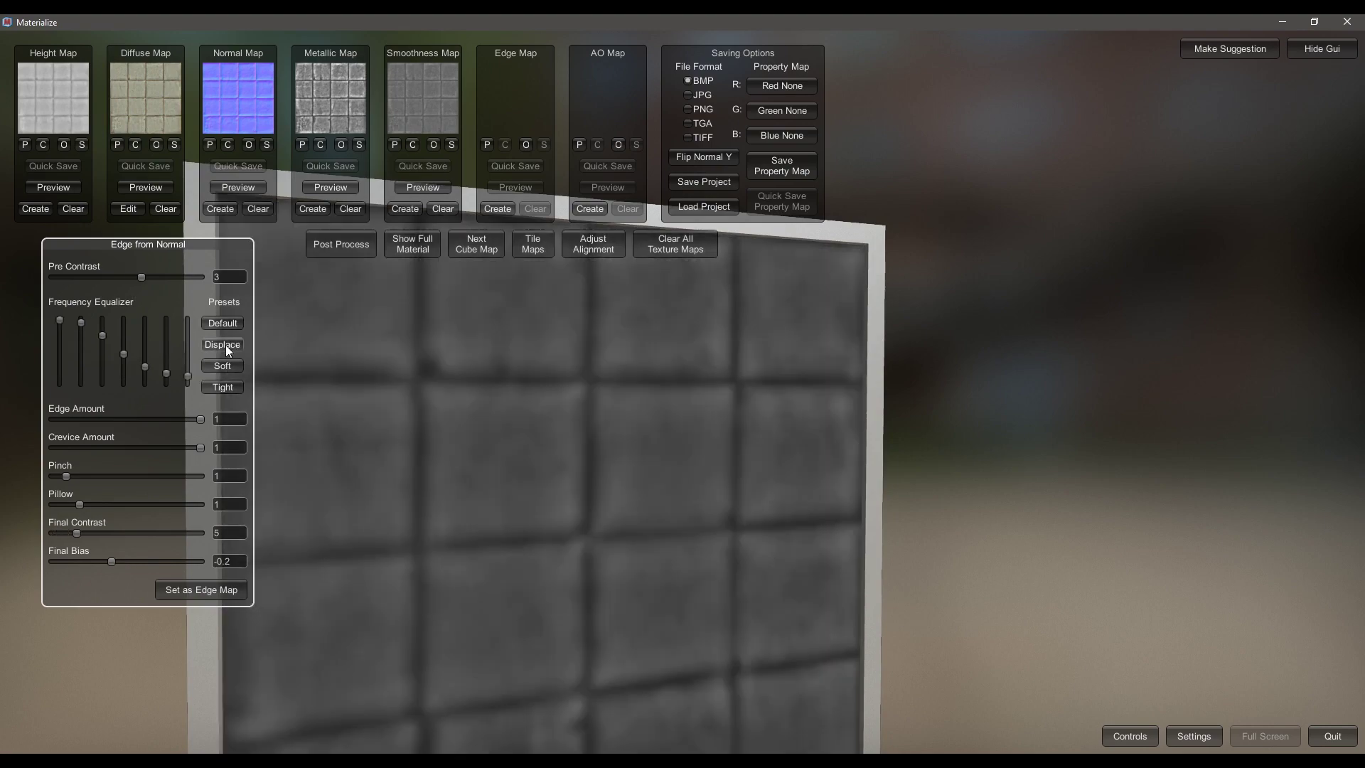
{"action": "left_click", "coordinate": [215, 588]}
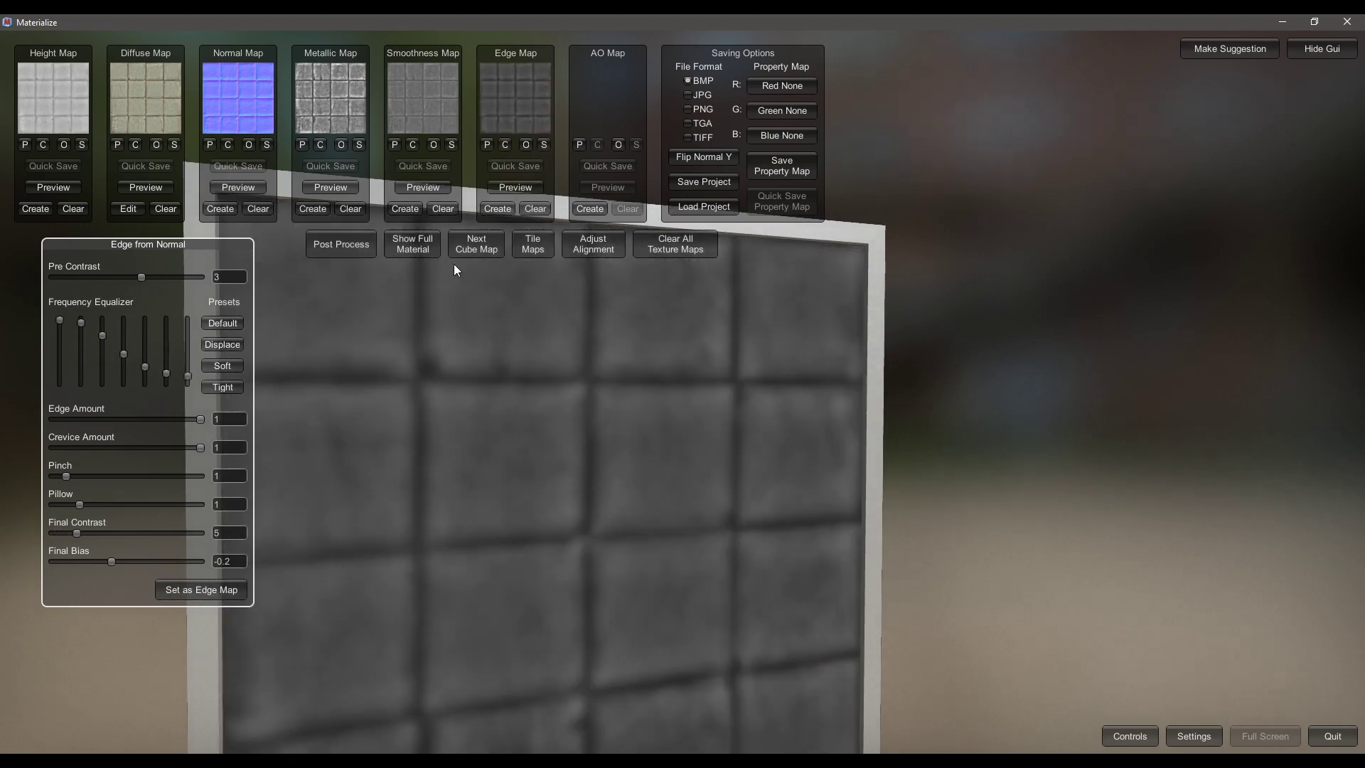
Step: Preview the full material with edges applied, rotating the plane to inspect it
{"action": "left_click", "coordinate": [435, 250]}
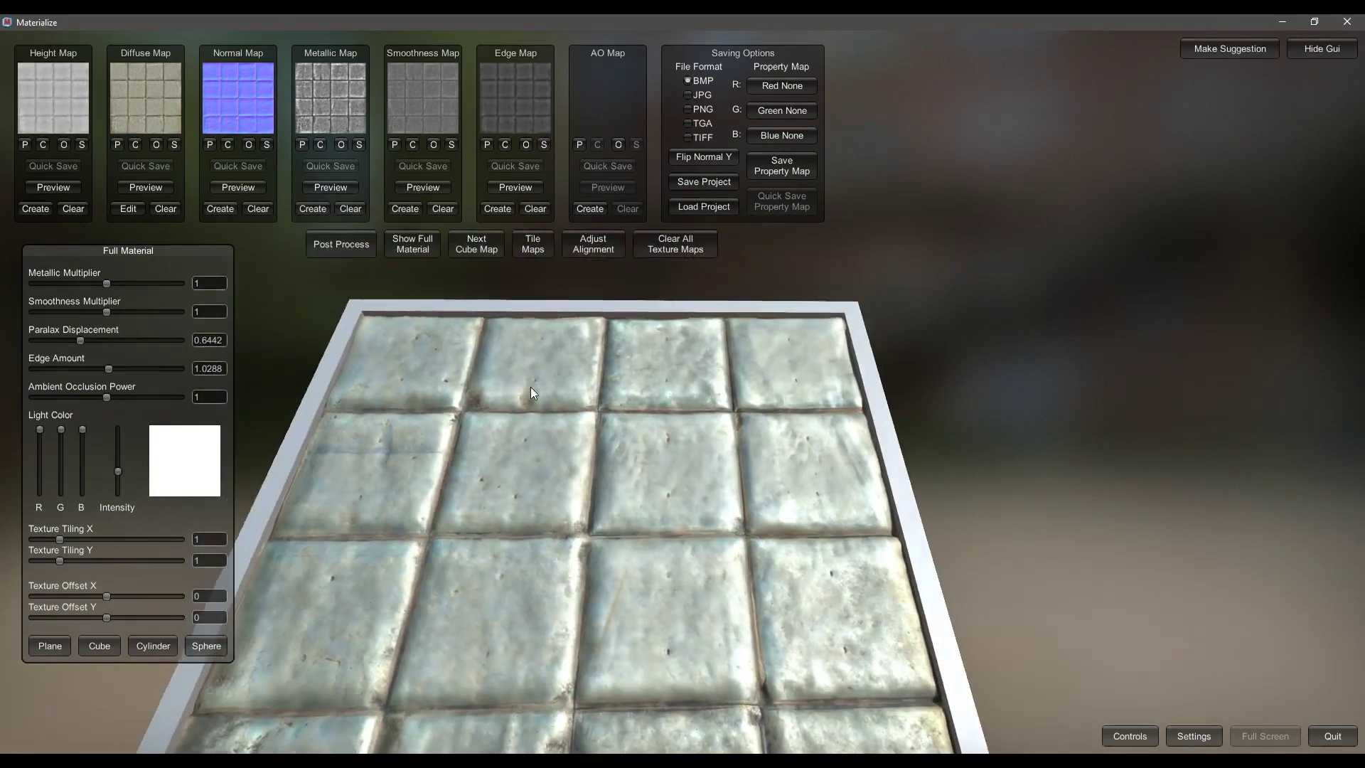
{"action": "left_click_drag", "start_coordinate": [531, 387], "coordinate": [646, 454]}
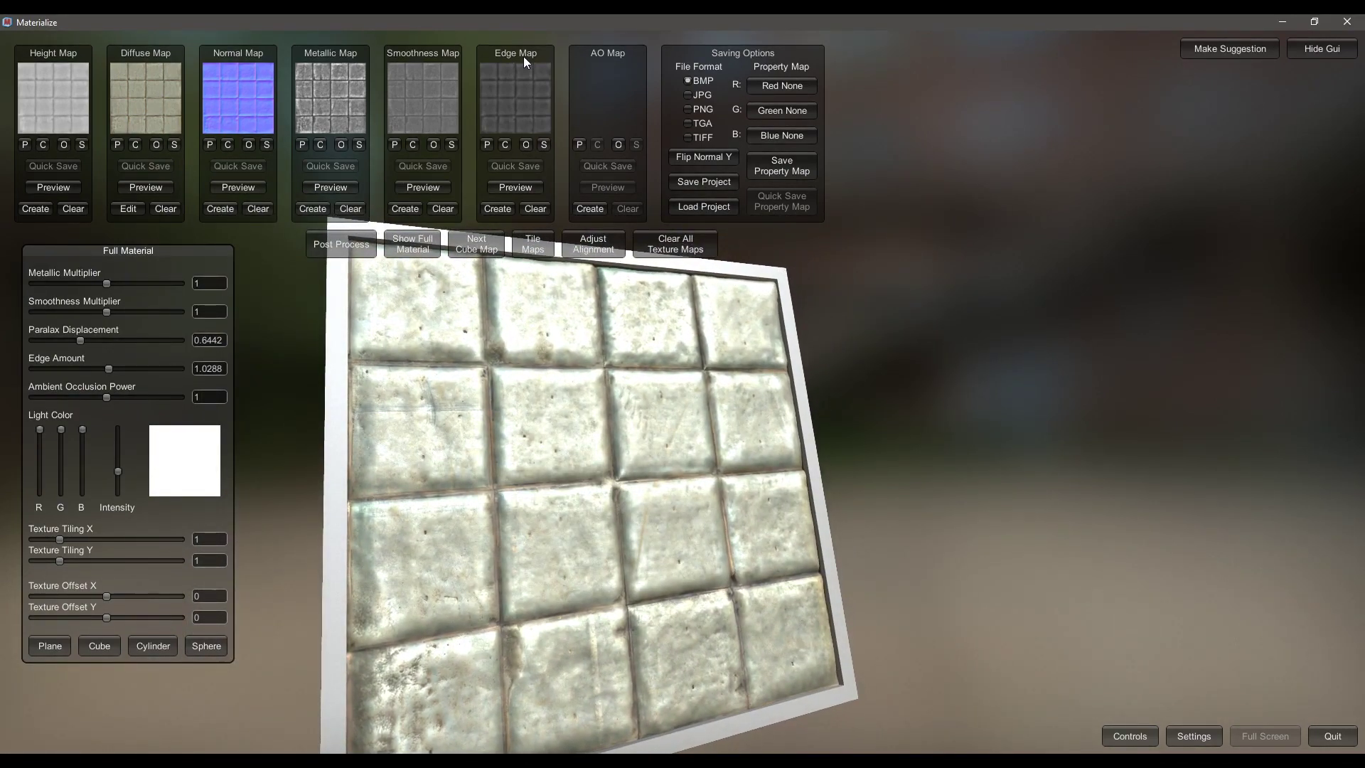
{"action": "left_click_drag", "start_coordinate": [661, 525], "coordinate": [604, 494]}
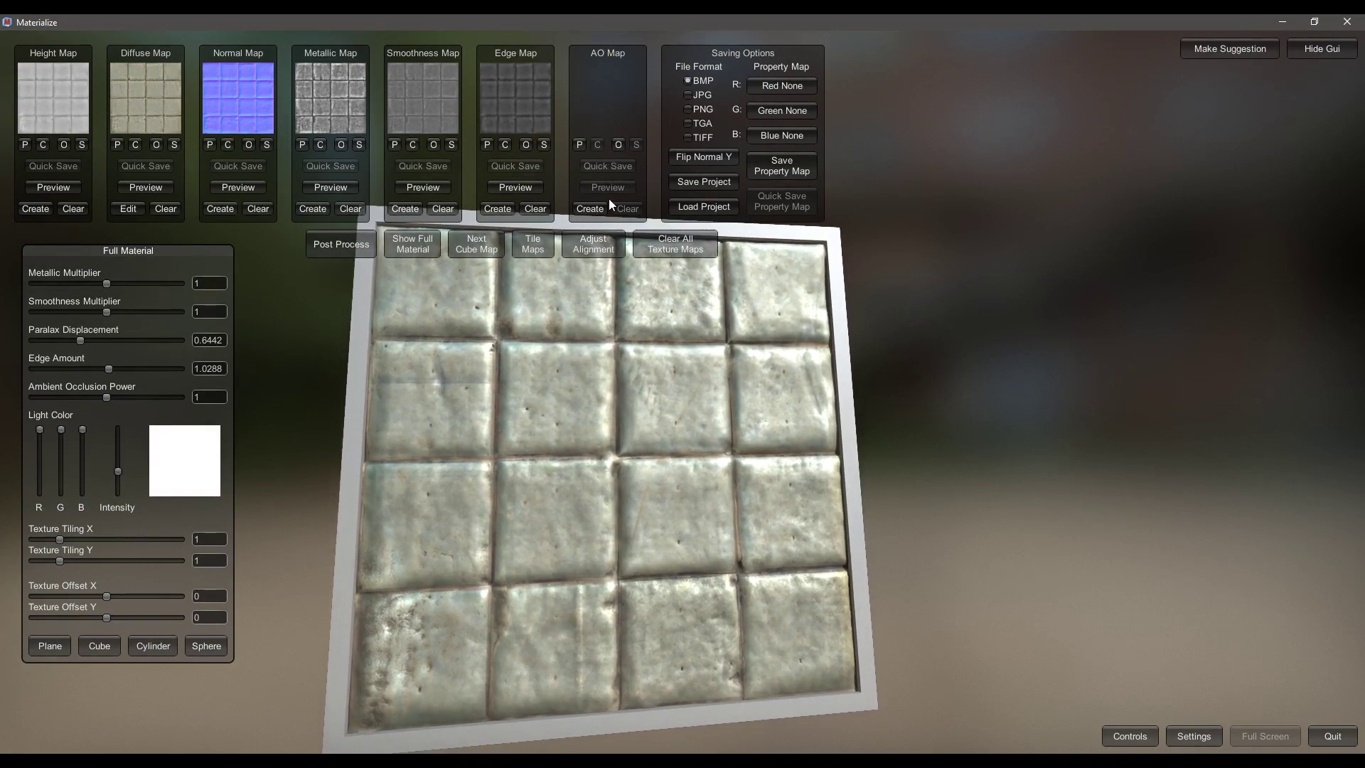
Step: Generate an AO map with raised pixel depth and AO power, store it, and preview the full material
{"action": "left_click", "coordinate": [589, 208]}
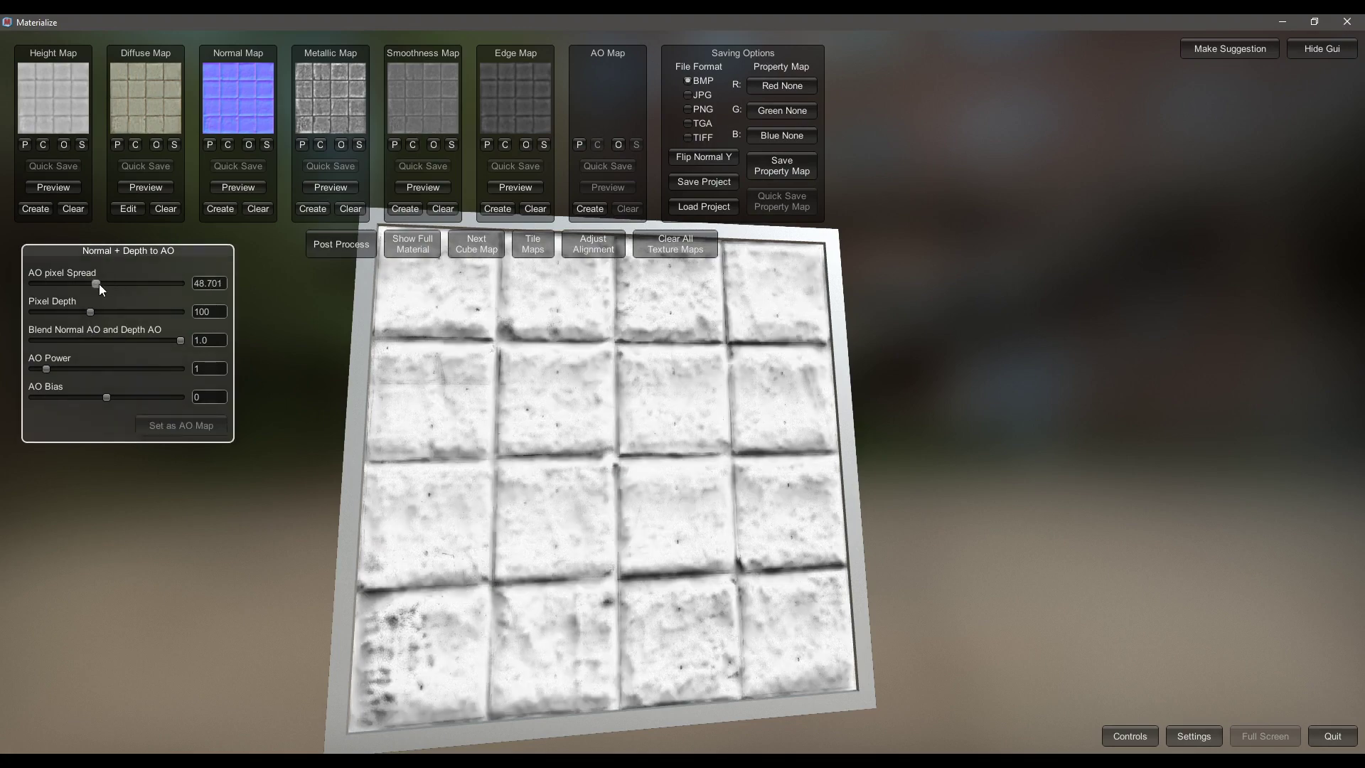
{"action": "mouse_move", "coordinate": [92, 313]}
{"action": "left_mouse_down"}
{"action": "mouse_move", "coordinate": [124, 319]}
{"action": "mouse_move", "coordinate": [108, 318]}
{"action": "left_mouse_up"}
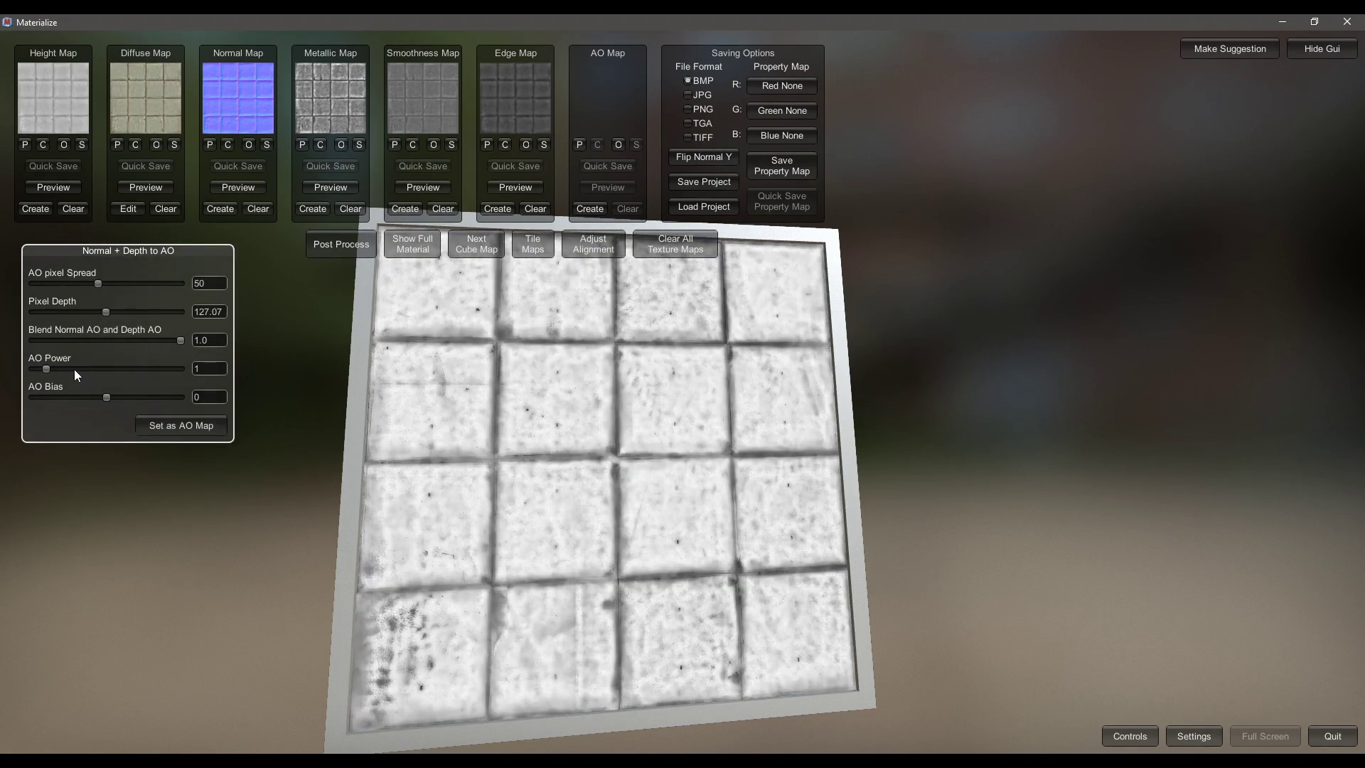
{"action": "left_click_drag", "start_coordinate": [61, 369], "coordinate": [111, 394]}
{"action": "left_click_drag", "start_coordinate": [104, 280], "coordinate": [97, 287]}
{"action": "left_click_drag", "start_coordinate": [100, 396], "coordinate": [95, 395]}
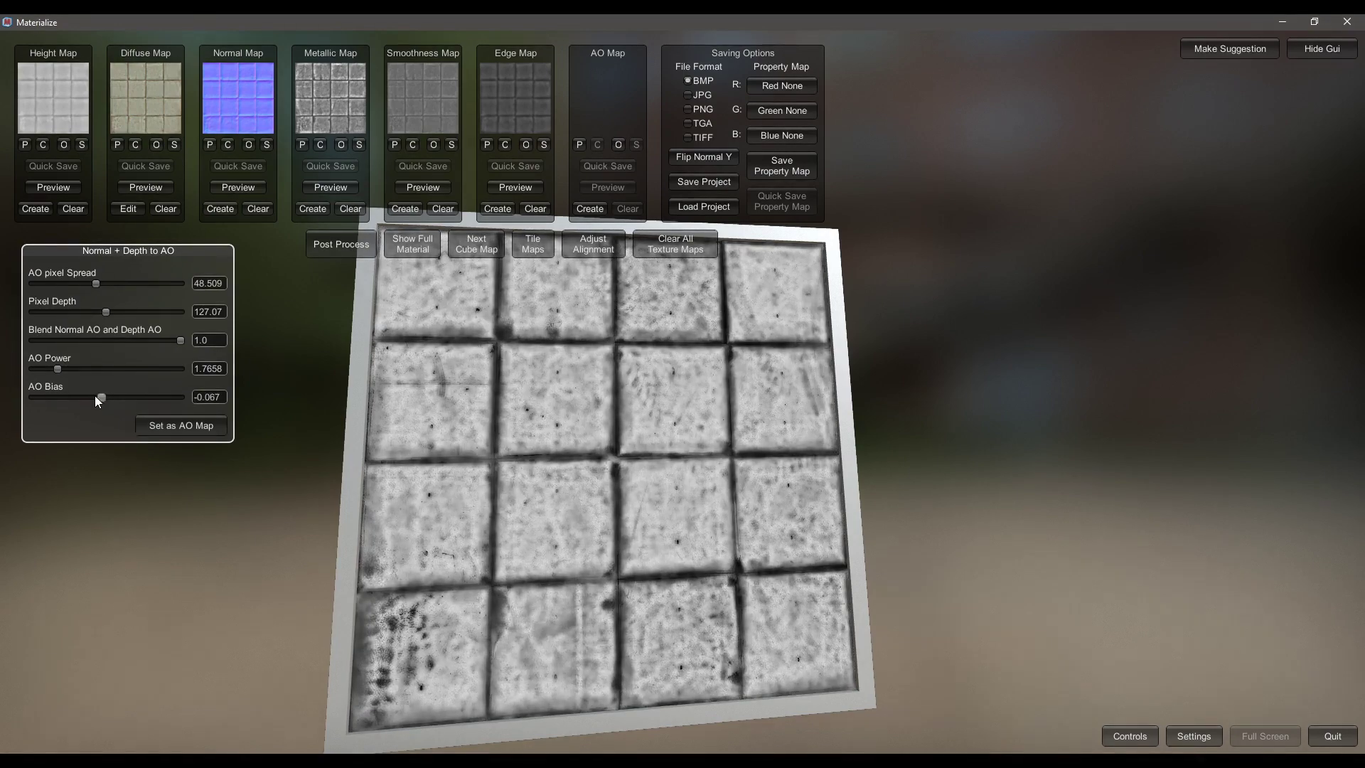
{"action": "left_click", "coordinate": [197, 429]}
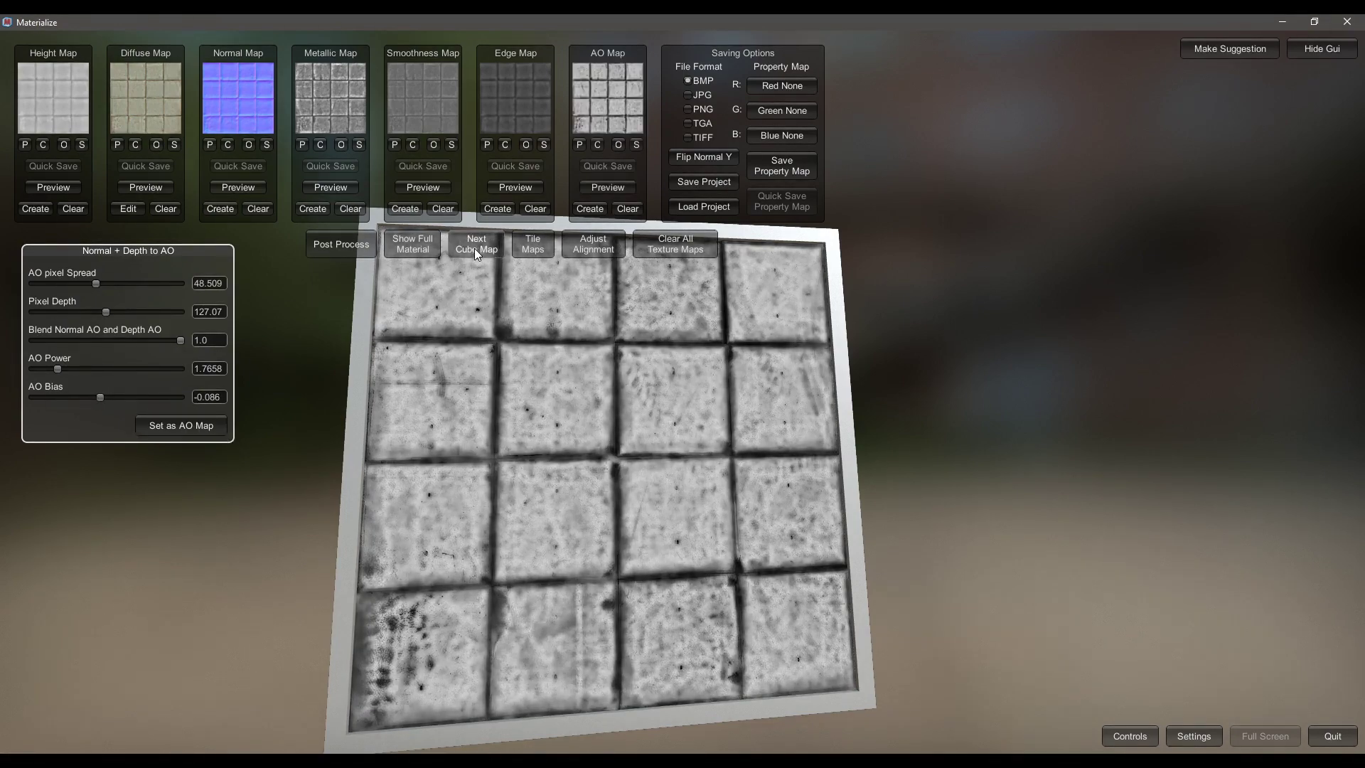
{"action": "left_click", "coordinate": [415, 249]}
{"action": "right_click_drag", "start_coordinate": [416, 249], "coordinate": [513, 447]}
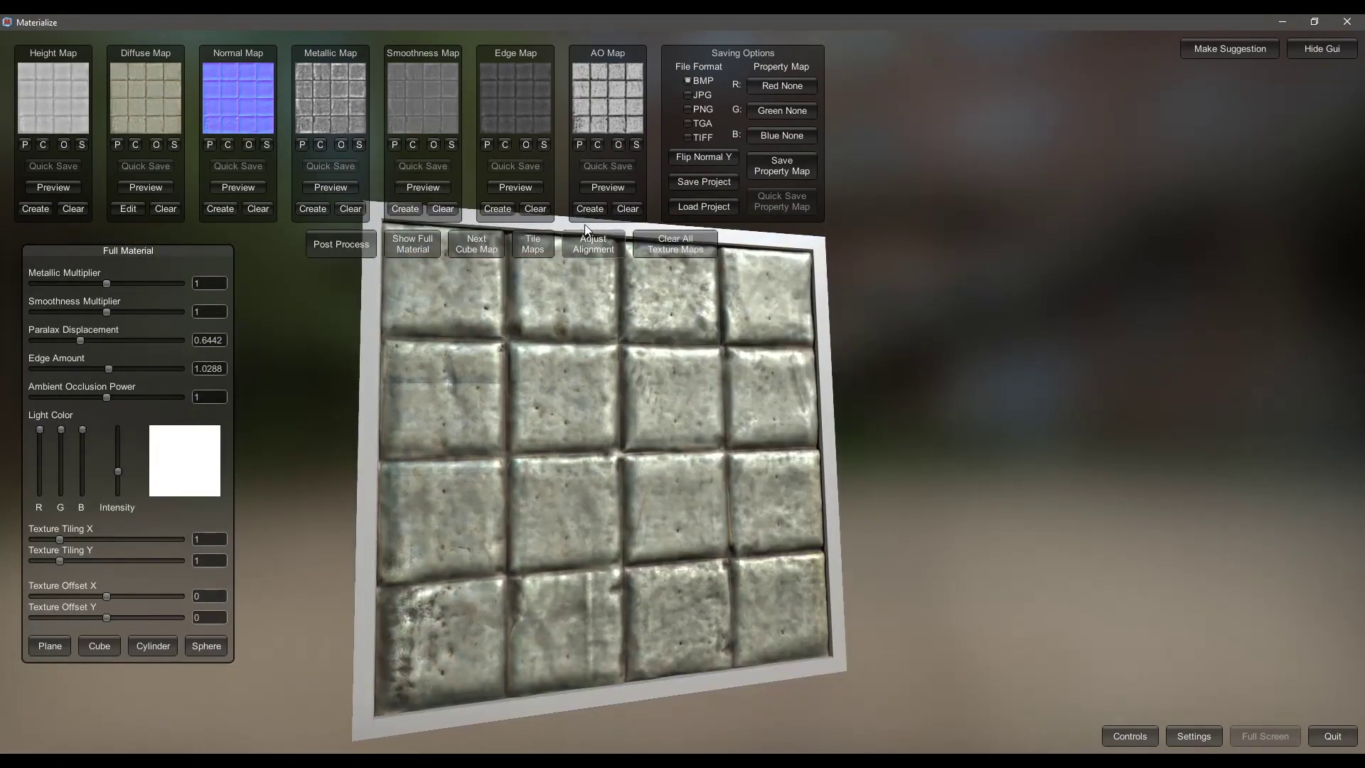
Step: Brighten the AO by raising the bias and lowering pixel depth to 92.615, then update the AO map
{"action": "left_click", "coordinate": [591, 208]}
{"action": "left_click_drag", "start_coordinate": [105, 395], "coordinate": [66, 374]}
{"action": "left_click_drag", "start_coordinate": [121, 313], "coordinate": [90, 283]}
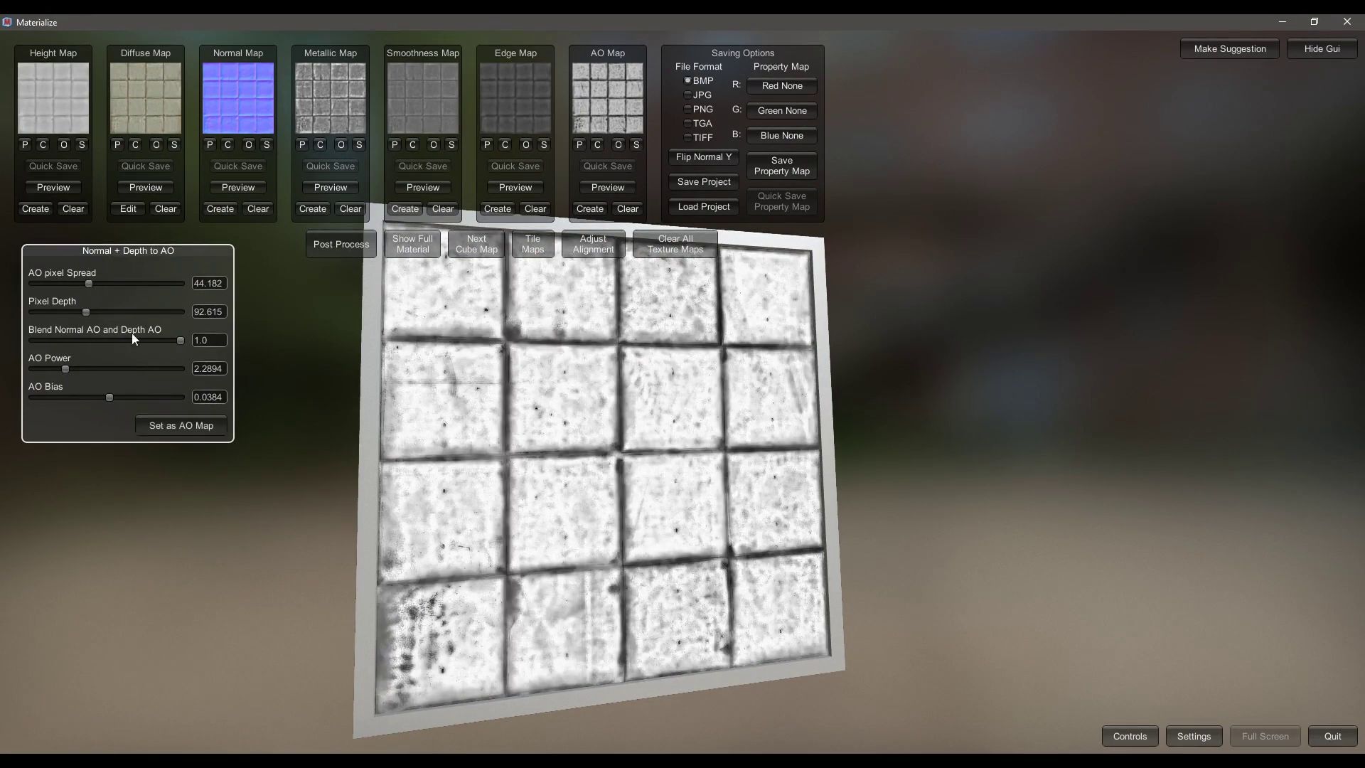
{"action": "left_click", "coordinate": [191, 424]}
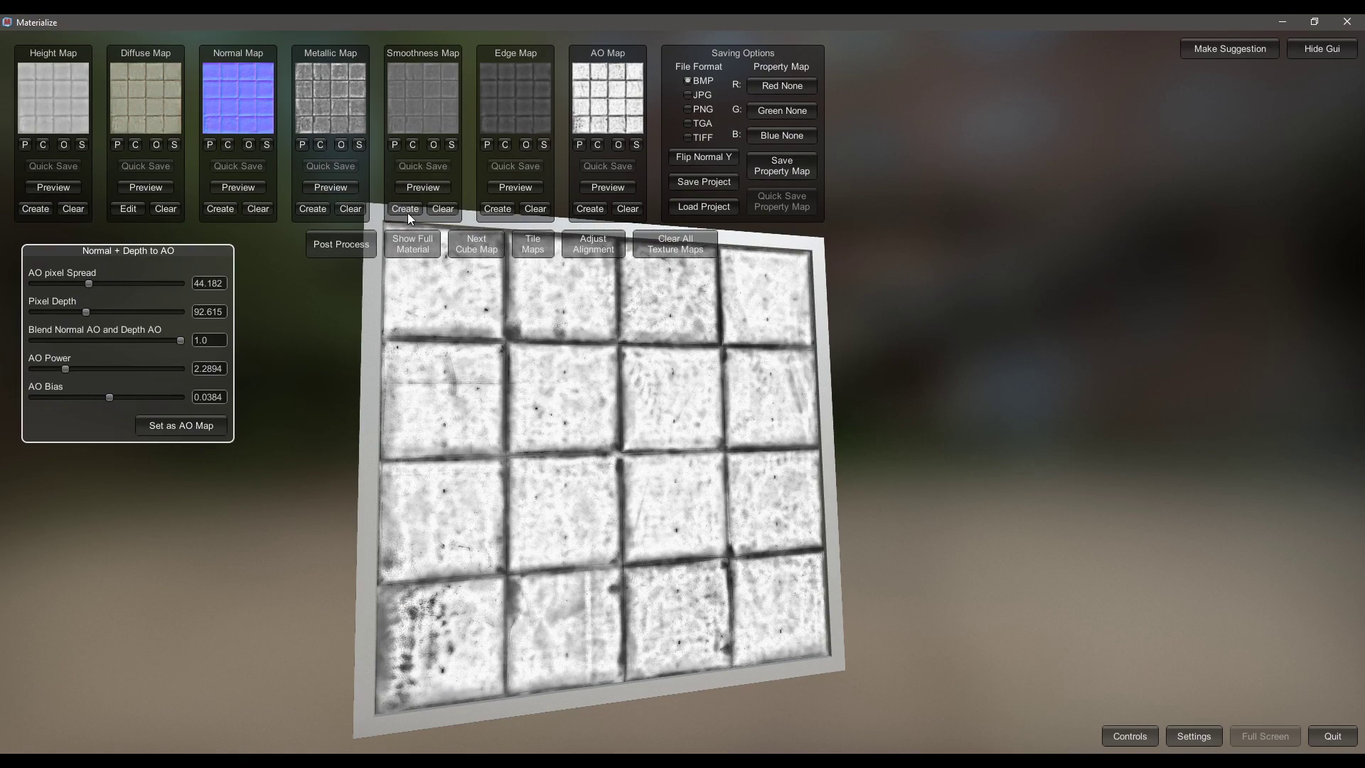
Step: Rotate the full tile material while cycling cube maps through blue-sky, warm orange-green and other environments
{"action": "left_click", "coordinate": [432, 246]}
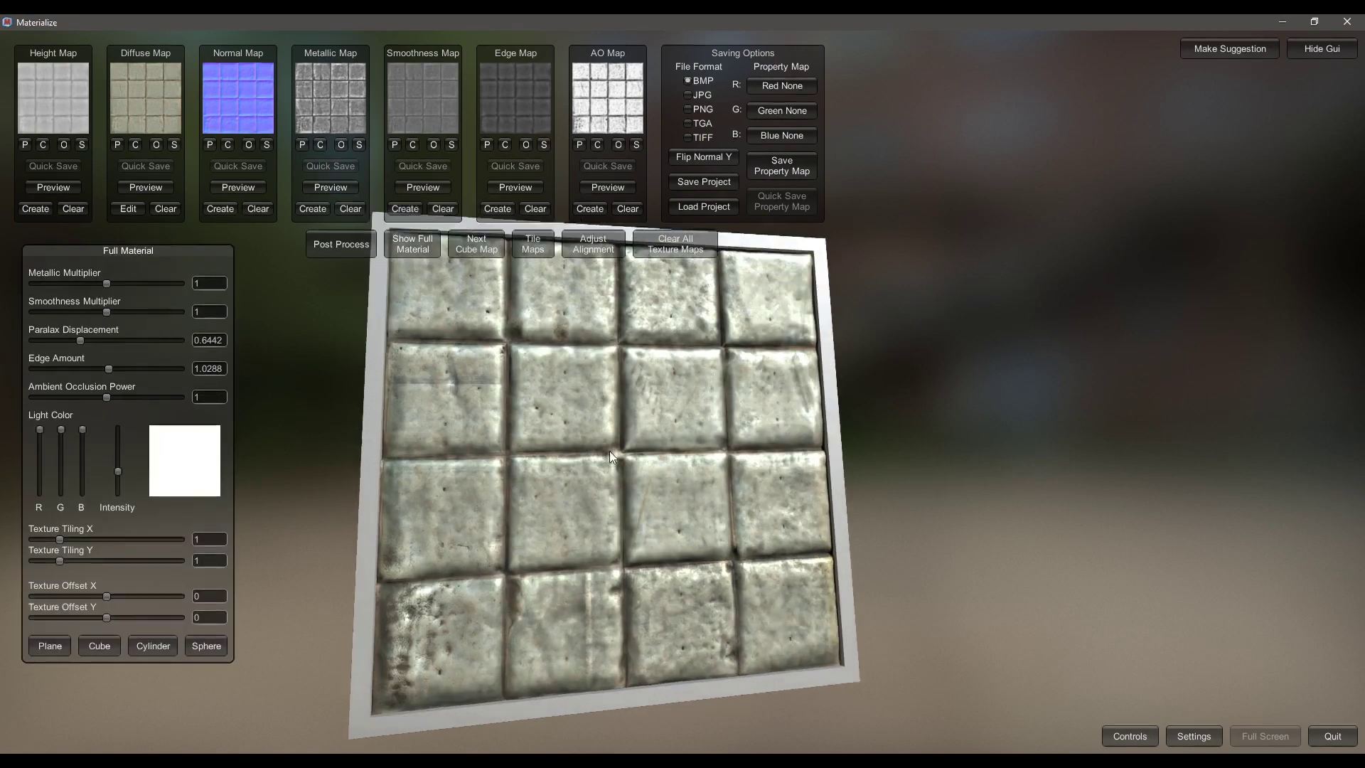
{"action": "right_click_drag", "start_coordinate": [684, 474], "coordinate": [518, 329]}
{"action": "left_click", "coordinate": [476, 244]}
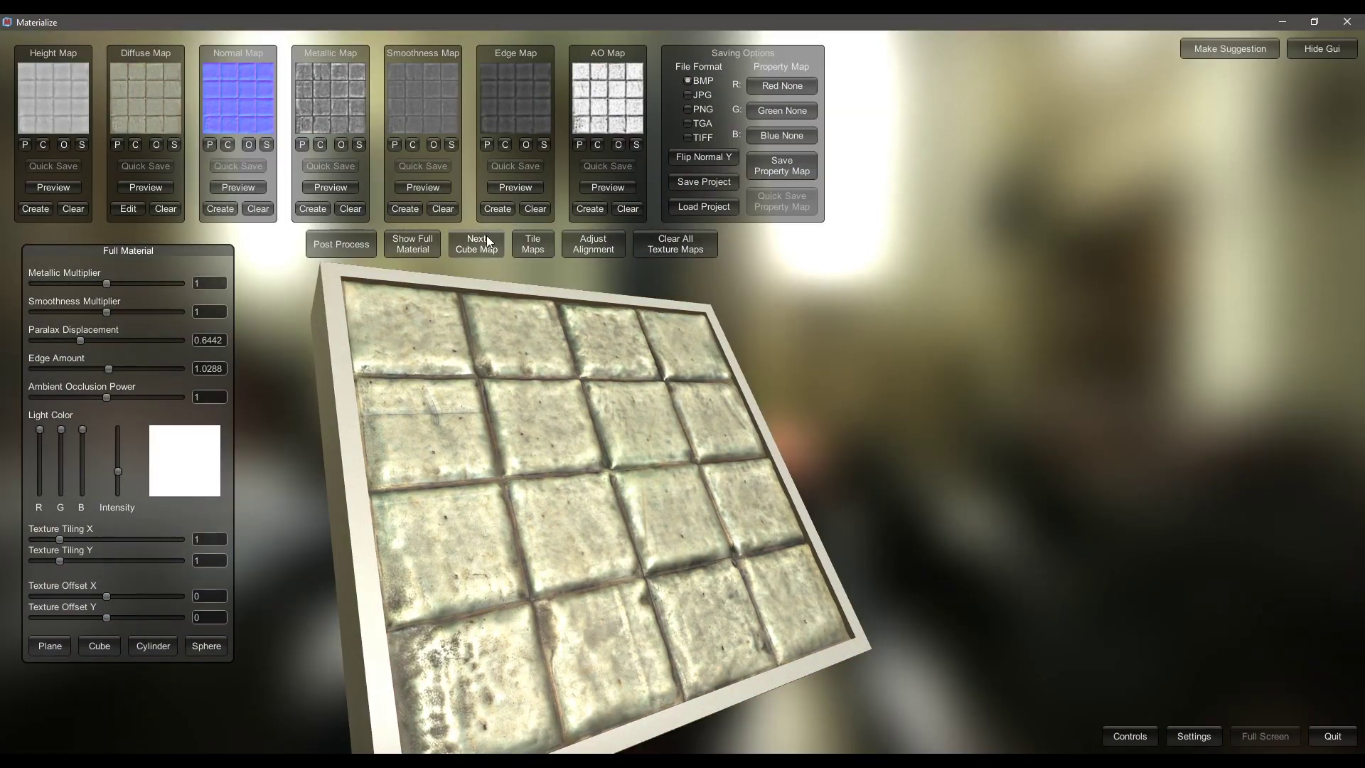
{"action": "right_click_drag", "start_coordinate": [642, 395], "coordinate": [569, 290]}
{"action": "left_click", "coordinate": [476, 242]}
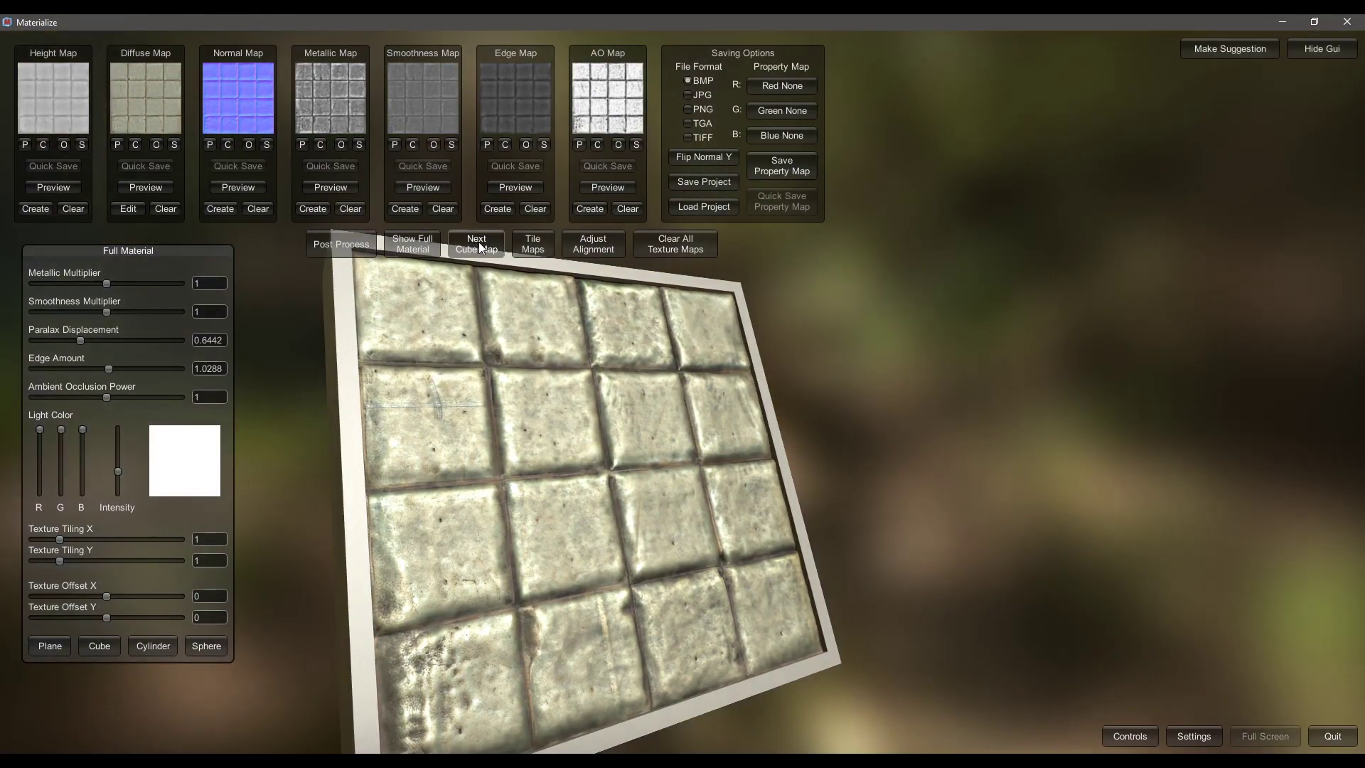
{"action": "left_click", "coordinate": [479, 242]}
{"action": "left_click", "coordinate": [479, 242]}
{"action": "mouse_move", "coordinate": [562, 398]}
{"action": "right_mouse_down"}
{"action": "mouse_move", "coordinate": [617, 505]}
{"action": "mouse_move", "coordinate": [588, 531]}
{"action": "mouse_move", "coordinate": [569, 362]}
{"action": "mouse_move", "coordinate": [619, 550]}
{"action": "mouse_move", "coordinate": [651, 582]}
{"action": "mouse_move", "coordinate": [616, 620]}
{"action": "mouse_move", "coordinate": [556, 645]}
{"action": "mouse_move", "coordinate": [493, 637]}
{"action": "mouse_move", "coordinate": [481, 634]}
{"action": "mouse_move", "coordinate": [546, 646]}
{"action": "mouse_move", "coordinate": [540, 472]}
{"action": "mouse_move", "coordinate": [570, 416]}
{"action": "mouse_move", "coordinate": [563, 379]}
{"action": "right_mouse_up"}
{"action": "left_click", "coordinate": [483, 244]}
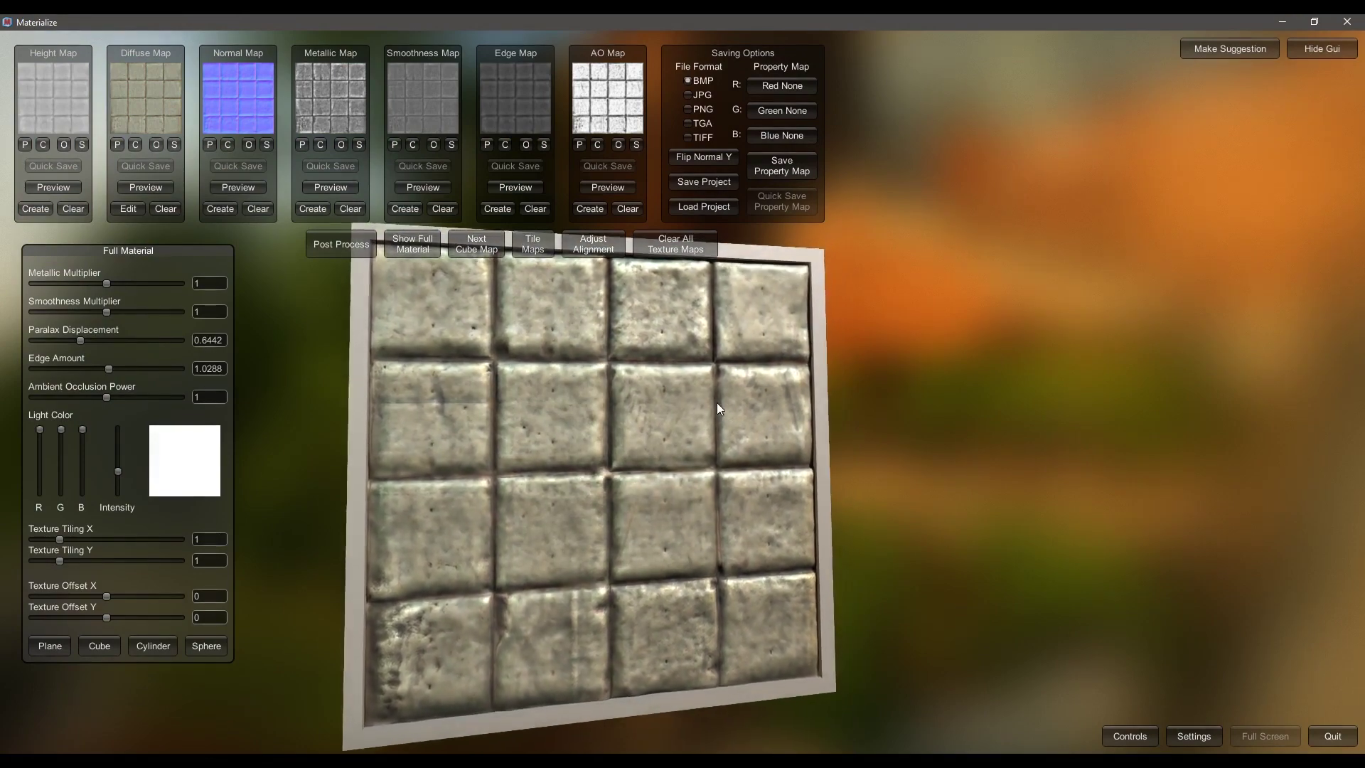
{"action": "right_click_drag", "start_coordinate": [717, 402], "coordinate": [646, 439]}
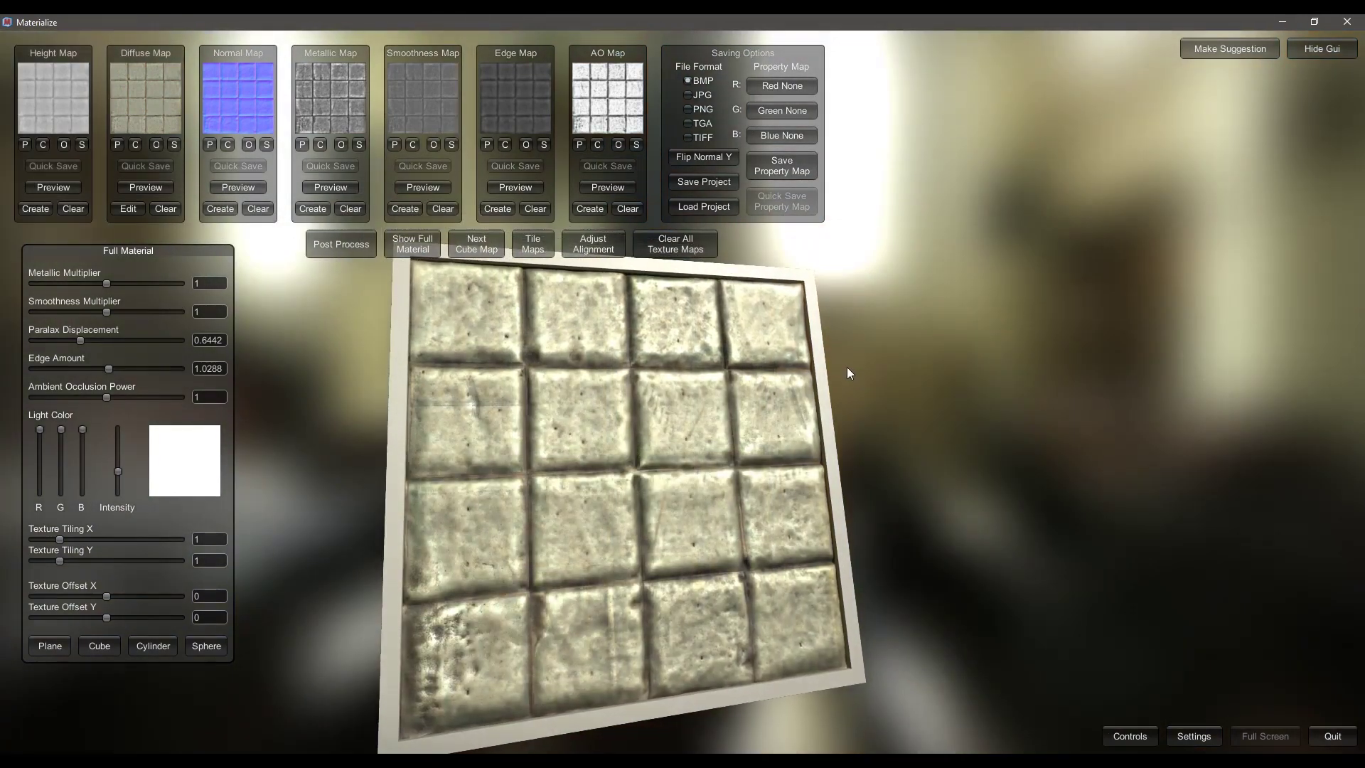
{"action": "mouse_move", "coordinate": [847, 367]}
{"action": "right_mouse_down"}
{"action": "mouse_move", "coordinate": [783, 375]}
{"action": "mouse_move", "coordinate": [778, 356]}
{"action": "mouse_move", "coordinate": [844, 352]}
{"action": "mouse_move", "coordinate": [859, 371]}
{"action": "right_mouse_up"}
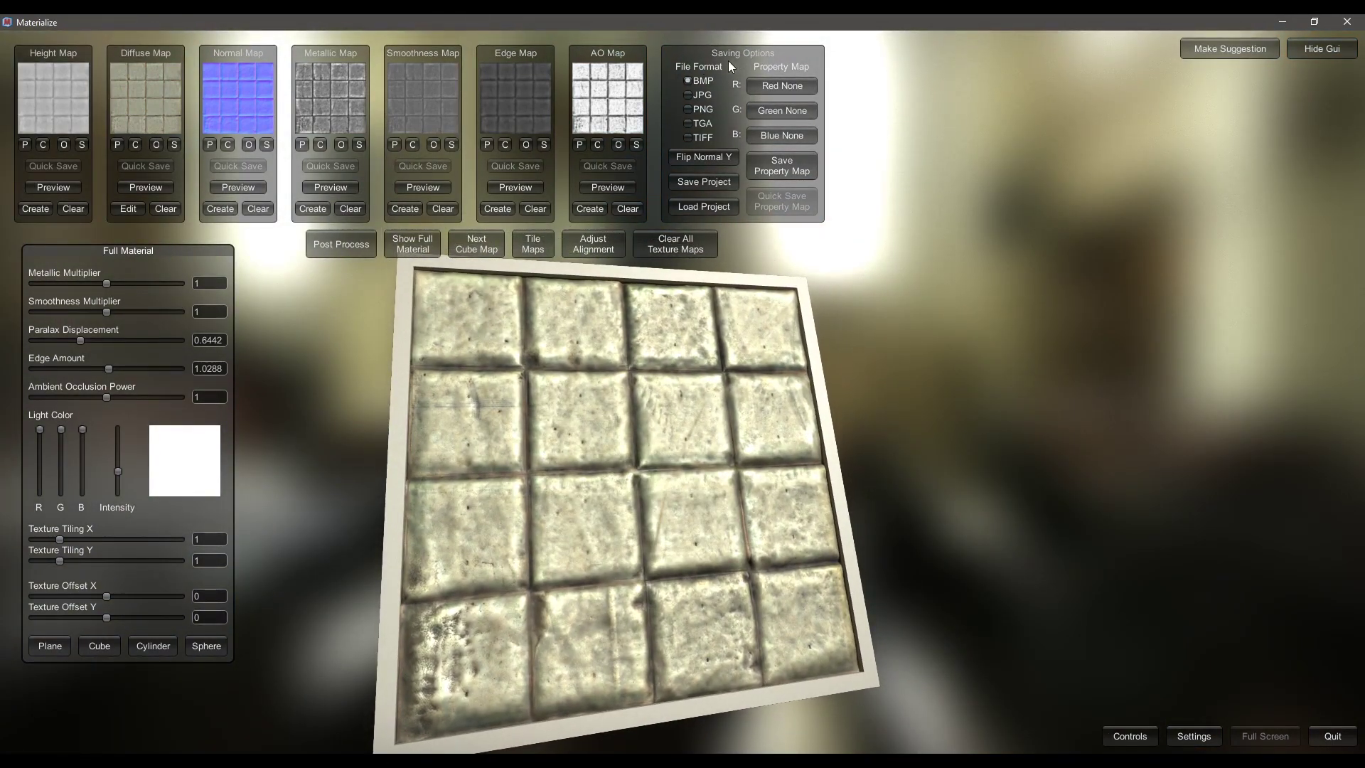
Step: Set the map format to JPG and save the project as 'tiles' in Pictures\Textures
{"action": "left_click", "coordinate": [689, 95]}
{"action": "left_click", "coordinate": [717, 184]}
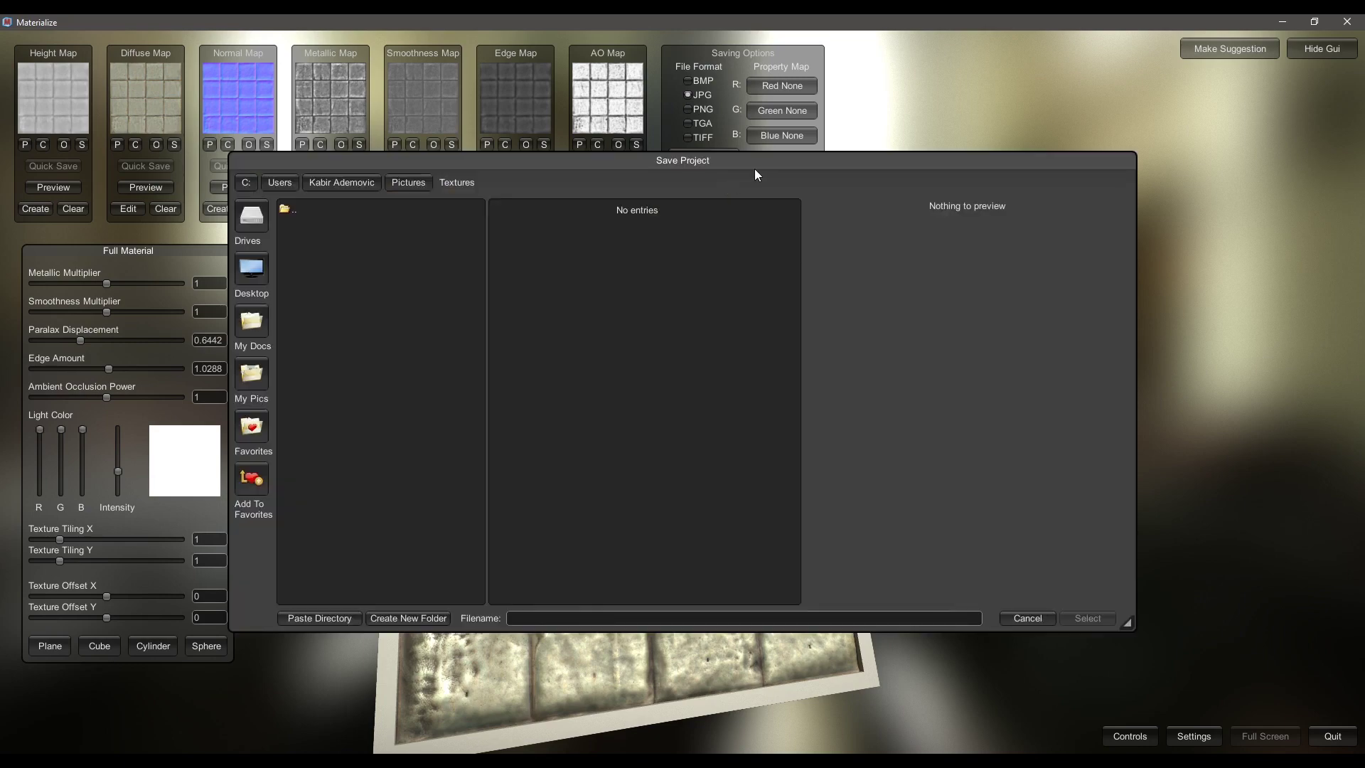
{"action": "left_click", "coordinate": [258, 380]}
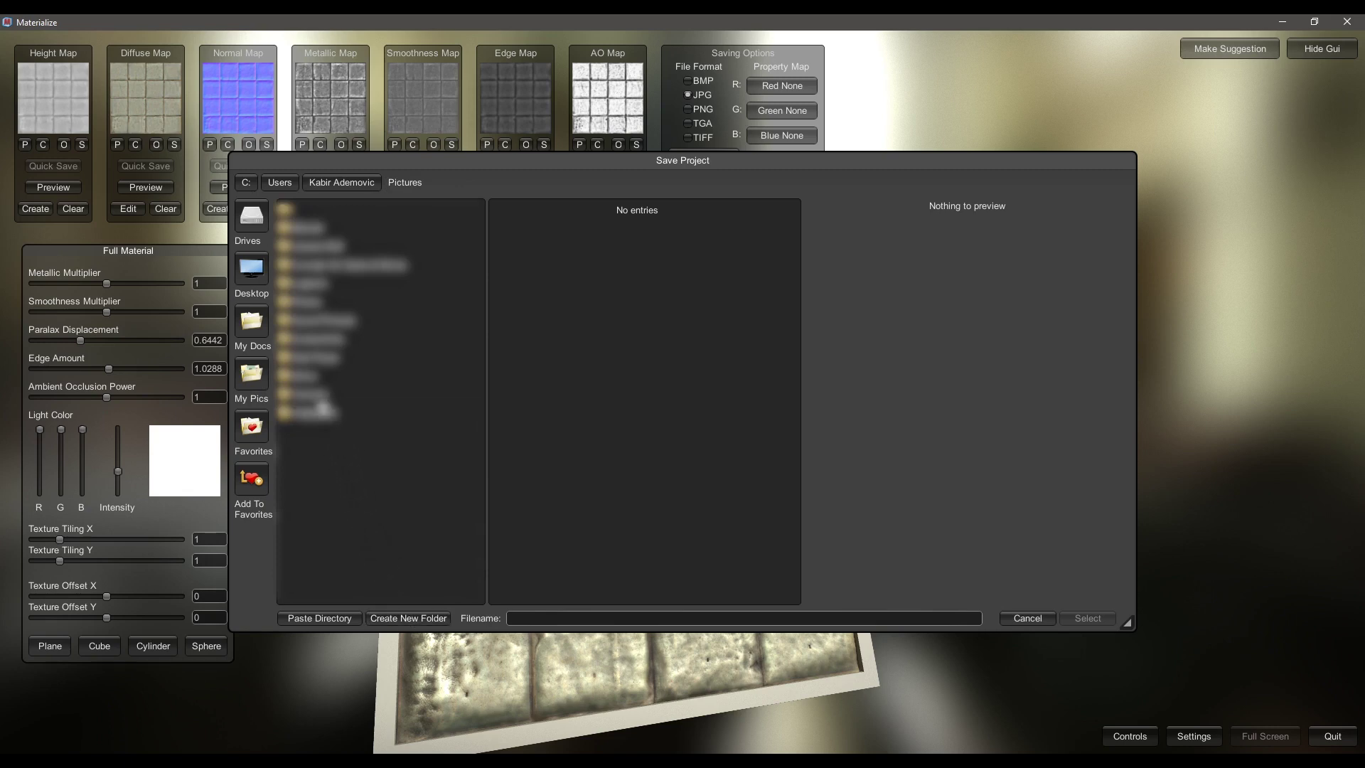
{"action": "double_click", "coordinate": [317, 397]}
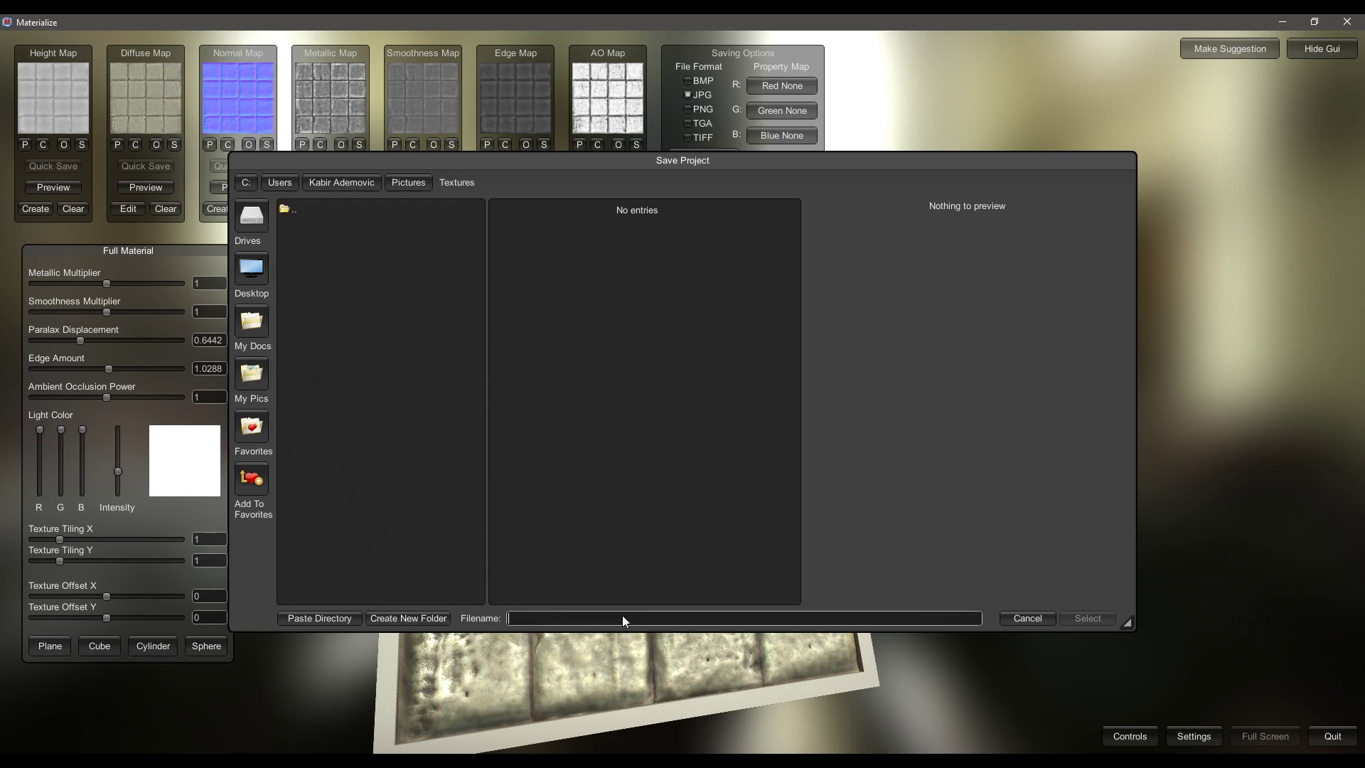
{"action": "type", "text": "tiles"}
{"action": "left_click", "coordinate": [1088, 618]}
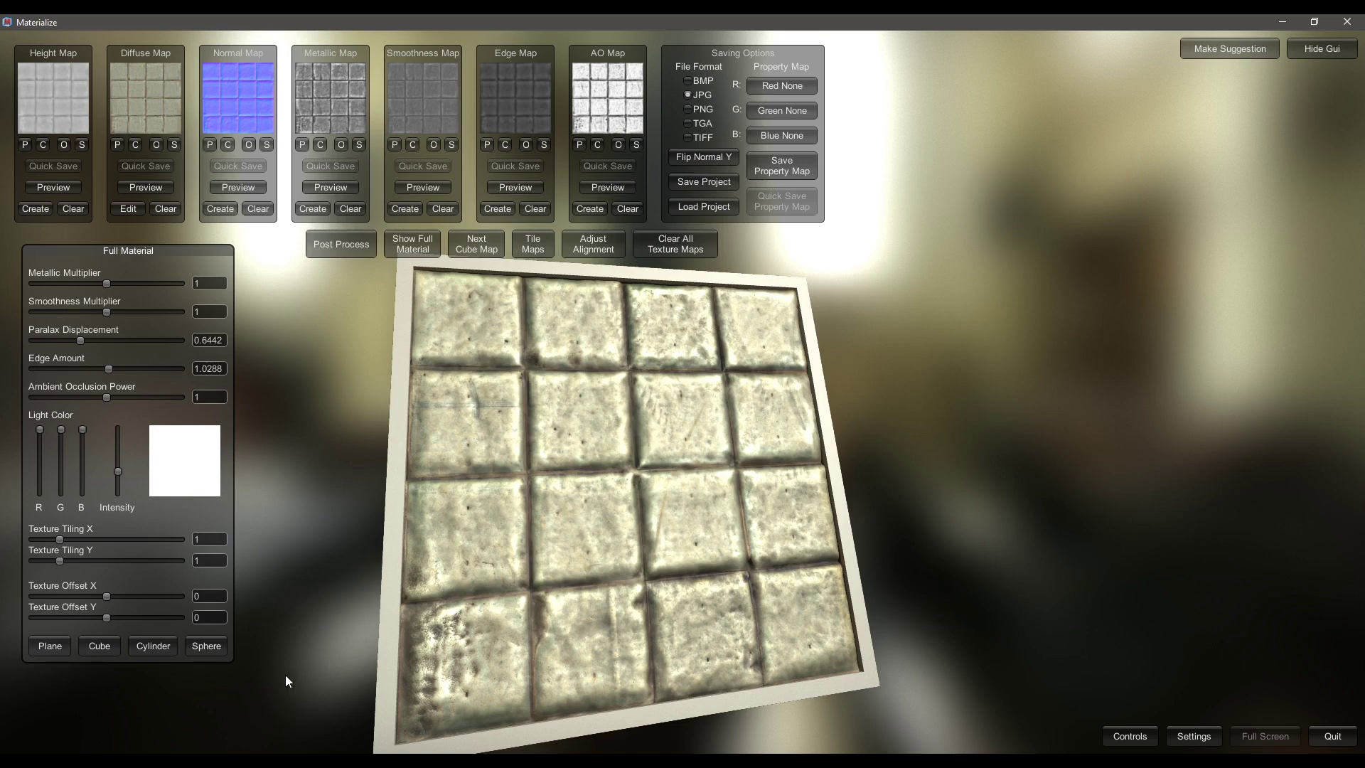
Step: In the Textures folder, select tiles.mtz, then the seven saved tiles JPG maps, then clear the selection
{"action": "key", "text": "alt+Tab"}
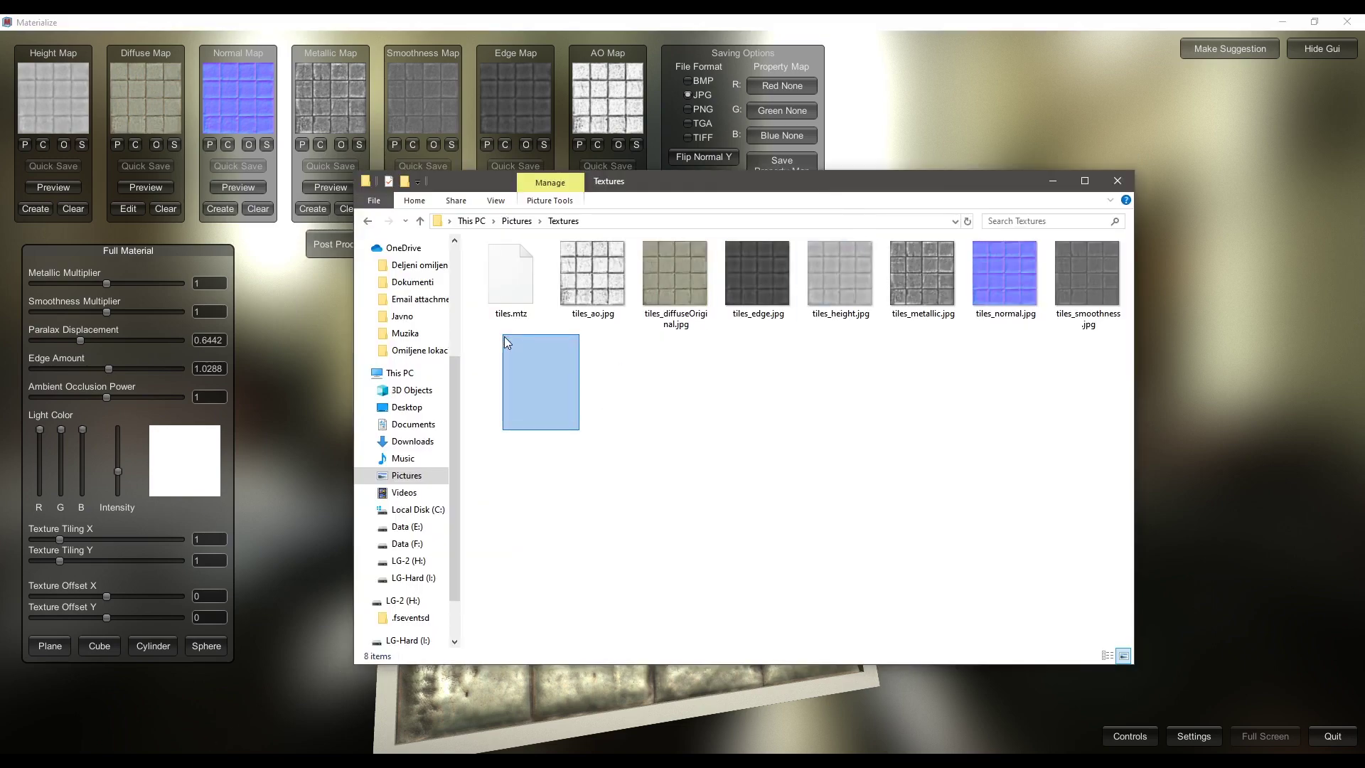
{"action": "left_click_drag", "start_coordinate": [505, 335], "coordinate": [507, 332]}
{"action": "left_click", "coordinate": [531, 263]}
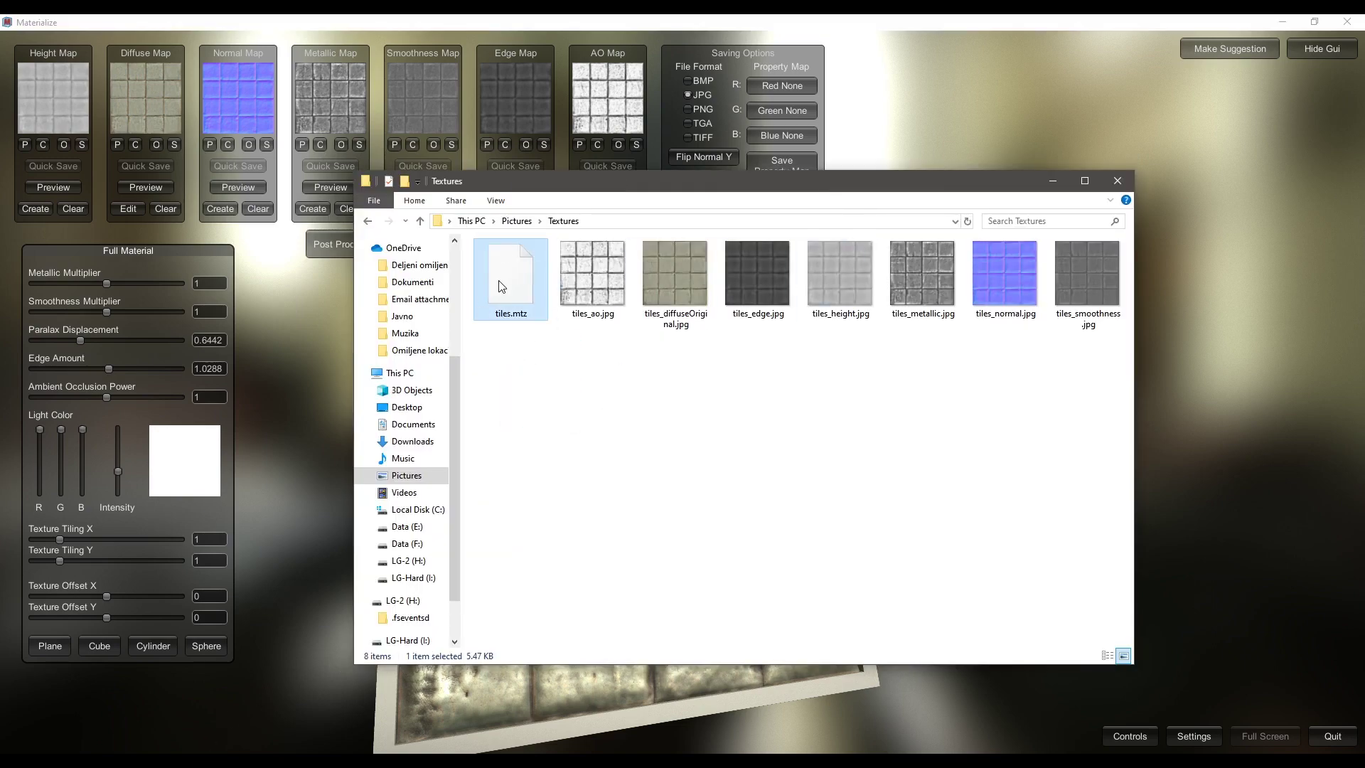
{"action": "left_click_drag", "start_coordinate": [597, 363], "coordinate": [1068, 270]}
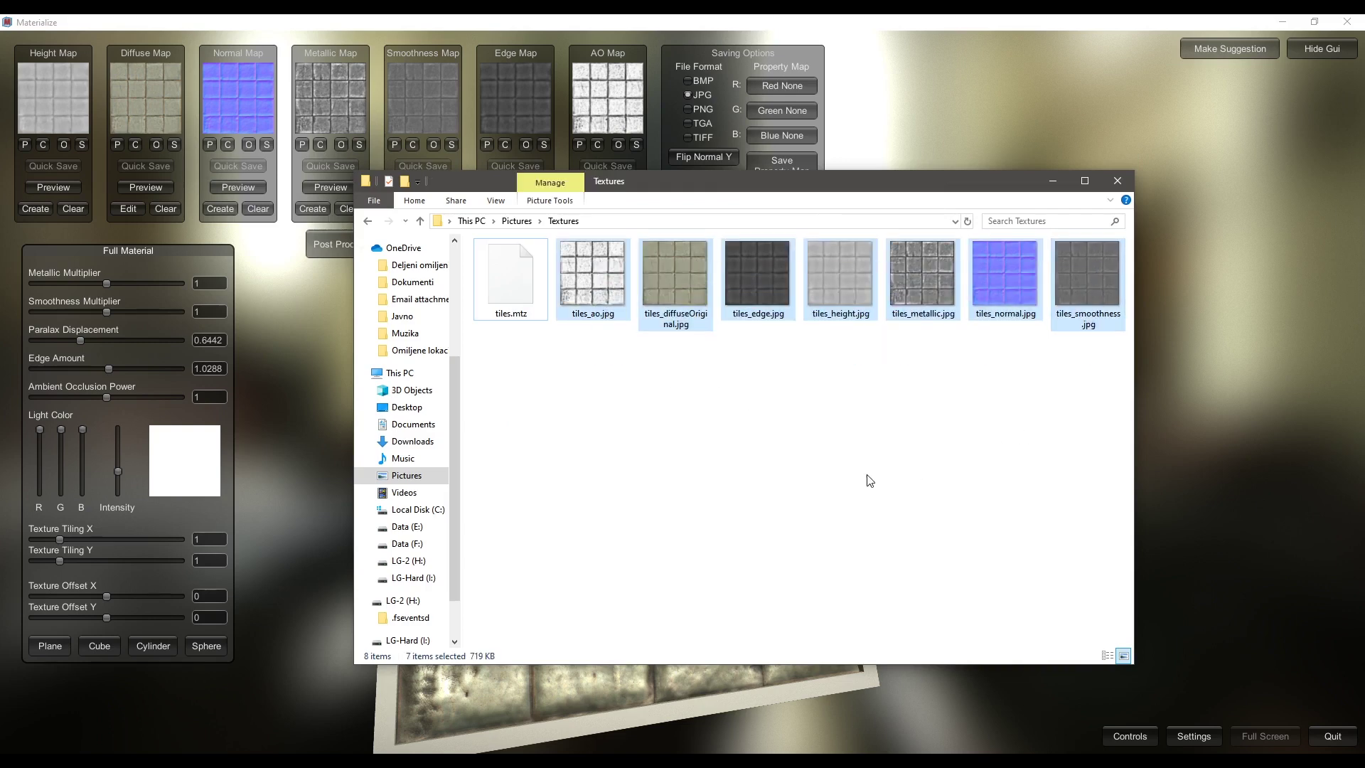
{"action": "left_click", "coordinate": [818, 469]}
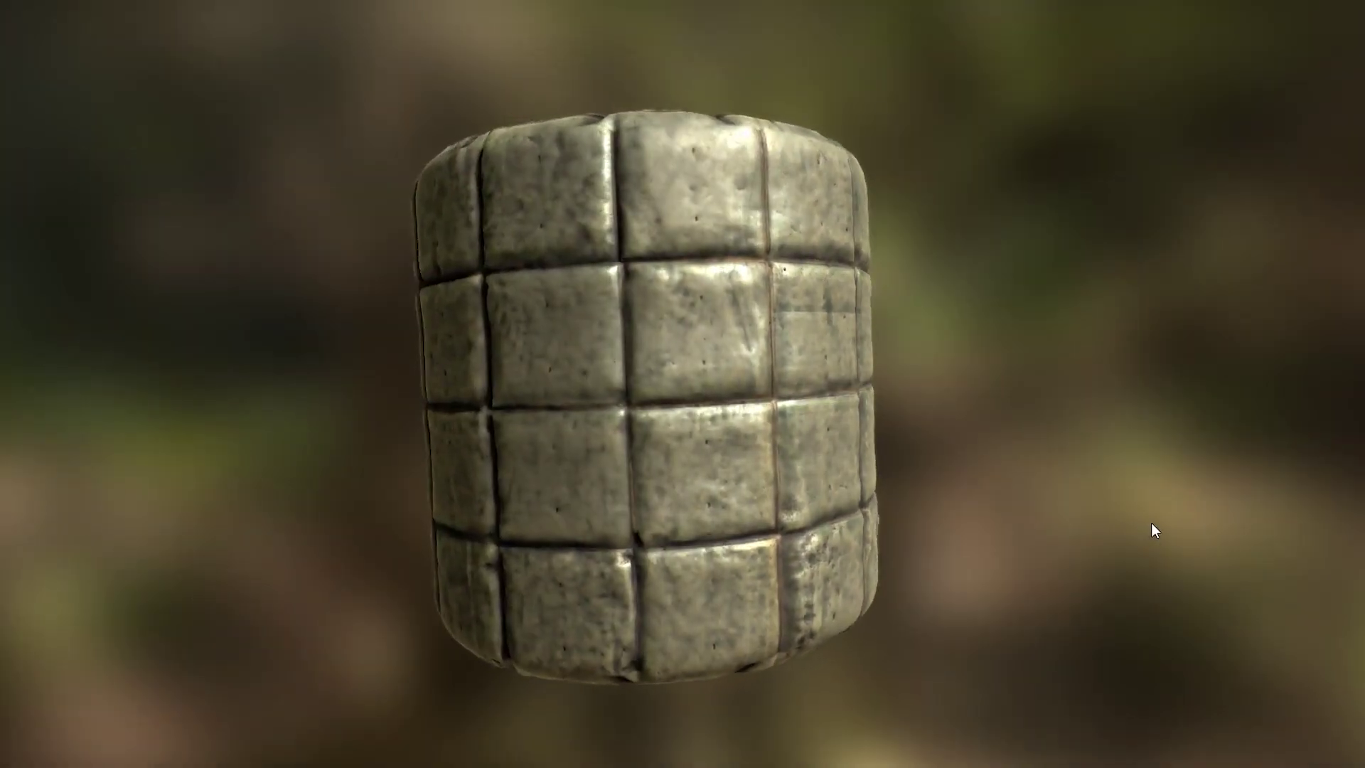
Step: Rotate the cylinder preview to show the concrete tile texture and grout lines all round
{"action": "left_click_drag", "start_coordinate": [1152, 524], "coordinate": [1359, 519]}
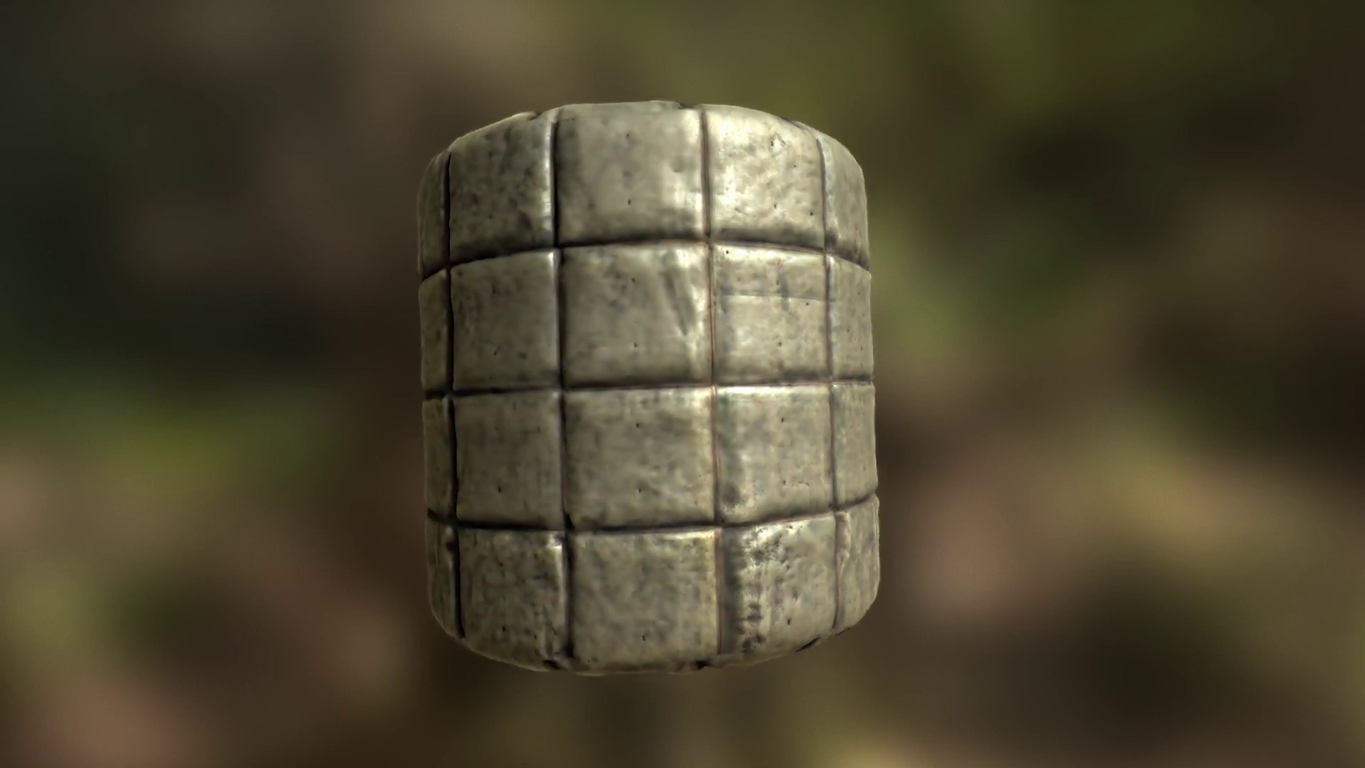